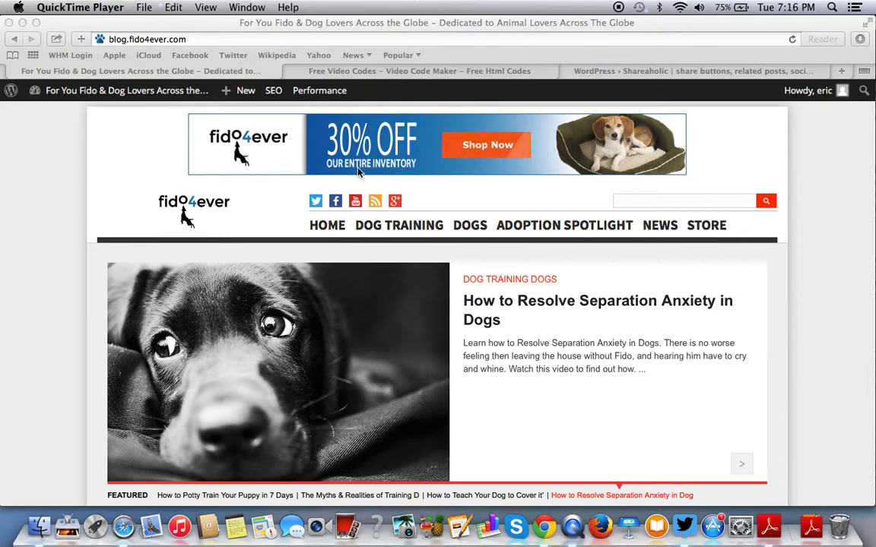
Look over the open browser tabs and close the Shareaholic page.
{"action": "scroll", "coordinate": [235, 118], "scroll_direction": "down", "scroll_amount": 5}
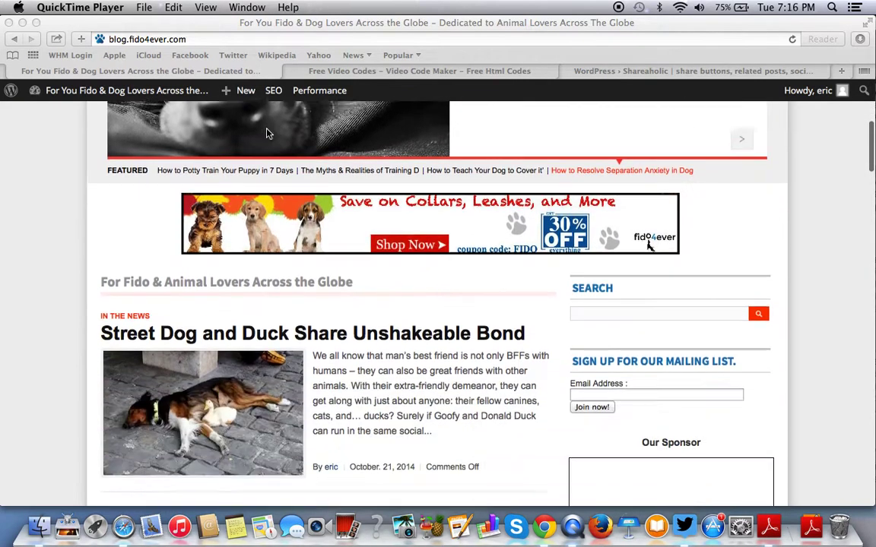
{"action": "scroll", "coordinate": [228, 137], "scroll_direction": "up", "scroll_amount": 5}
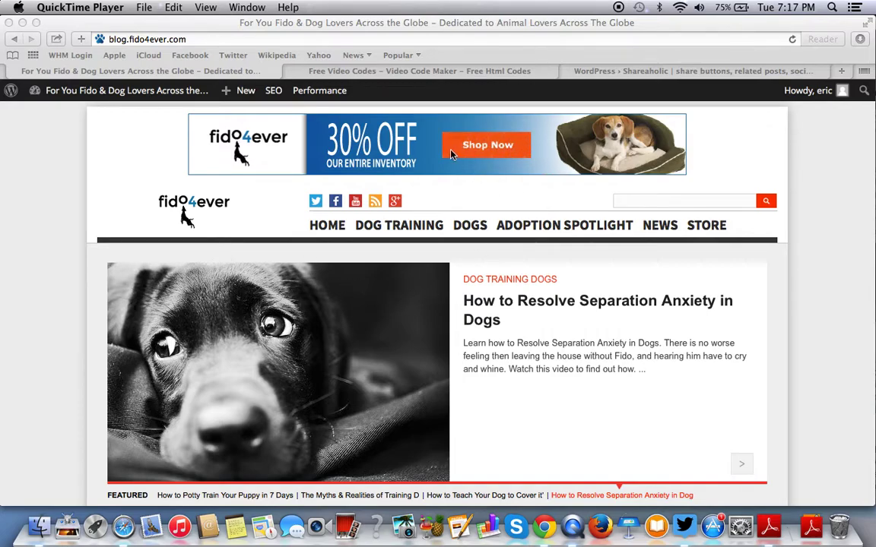
{"action": "left_click", "coordinate": [400, 70]}
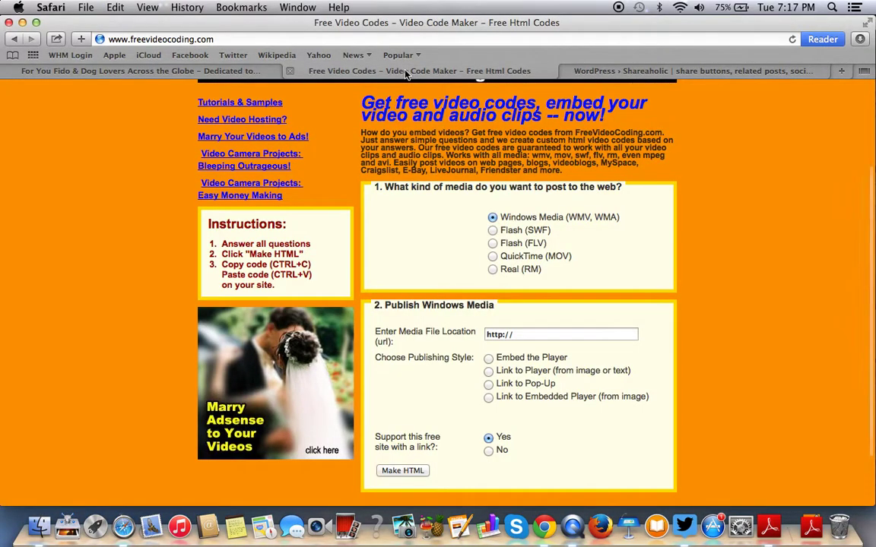
{"action": "left_click", "coordinate": [121, 68]}
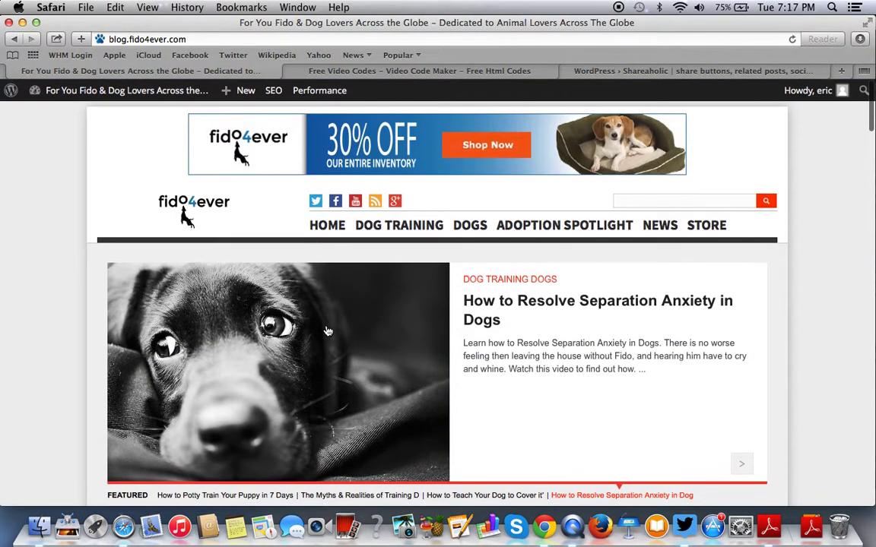
{"action": "left_click", "coordinate": [566, 70]}
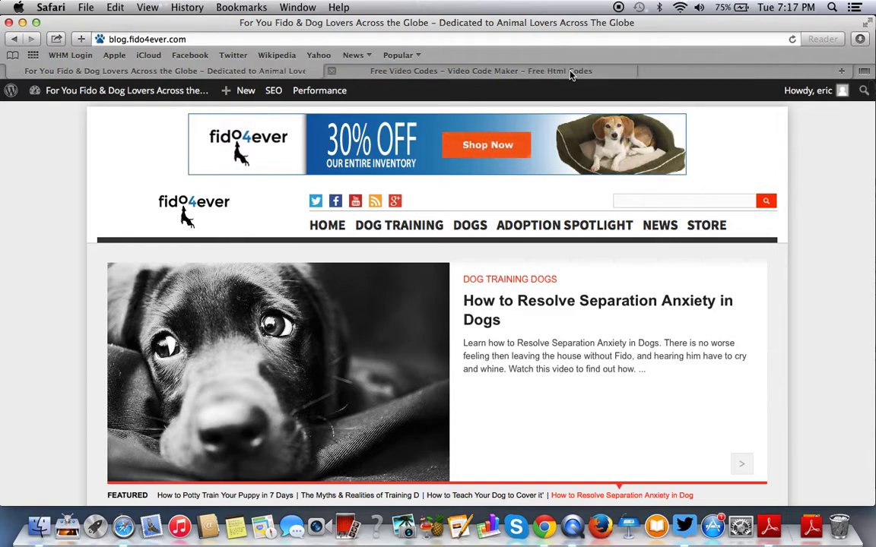
{"action": "left_click", "coordinate": [841, 73]}
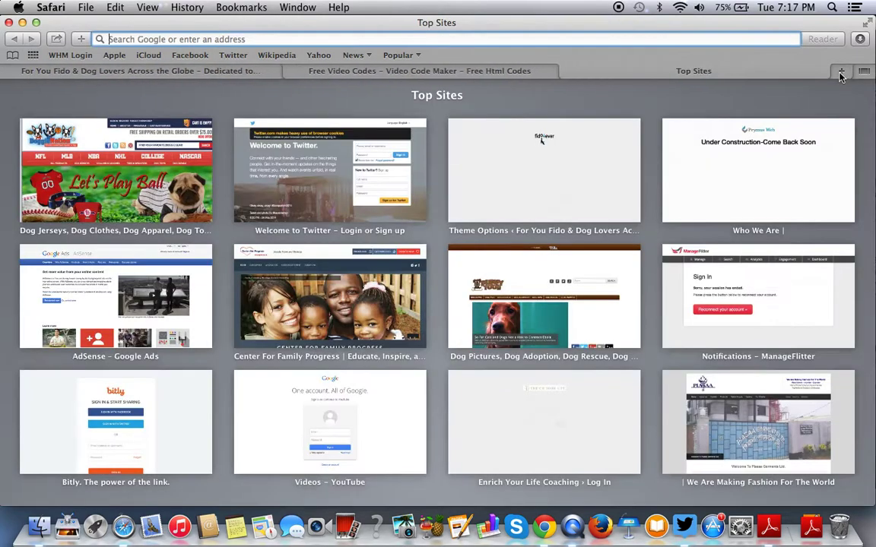
{"action": "type", "text": "ww"}
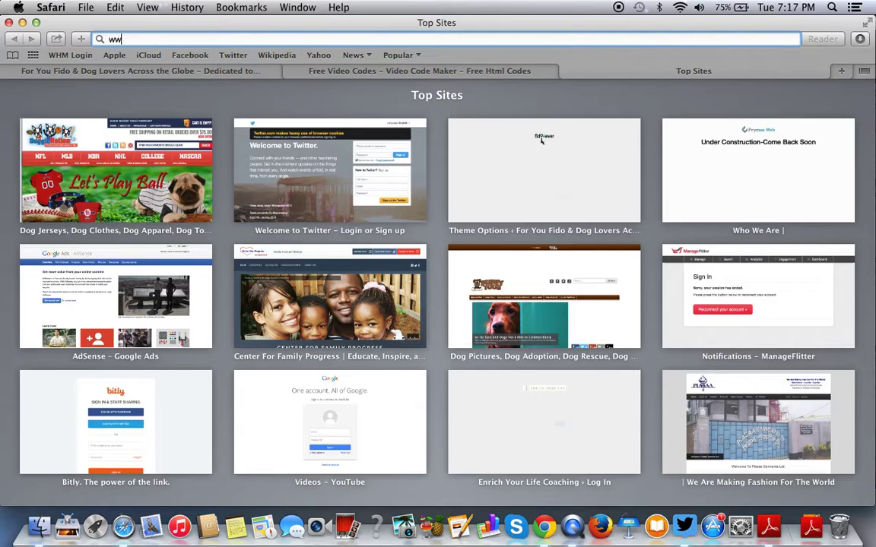
{"action": "type", "text": "w.fido4ever.com/c"}
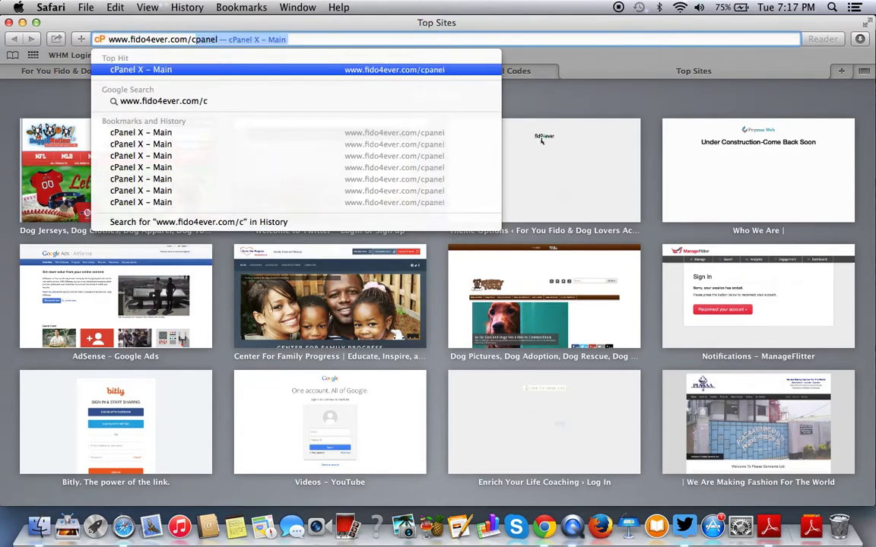
{"action": "type", "text": "pa"}
{"action": "key", "text": "Return"}
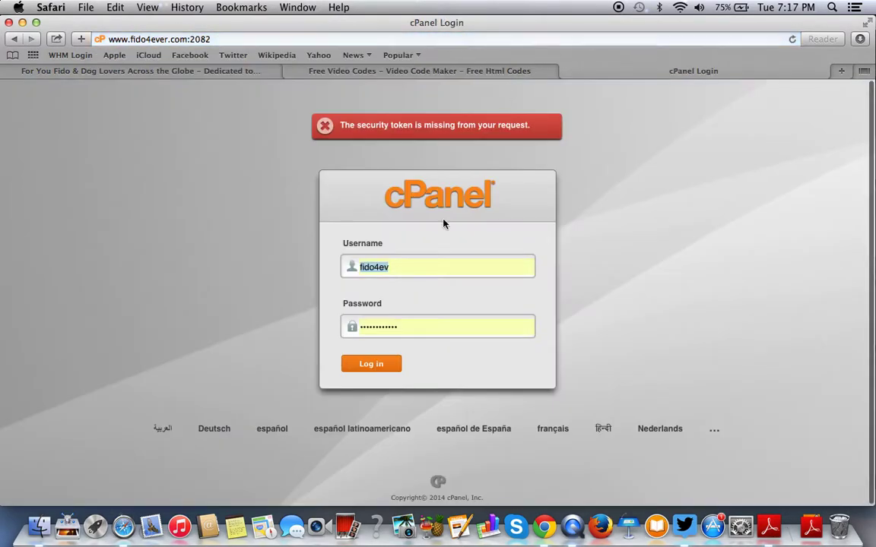
{"action": "left_click", "coordinate": [356, 365]}
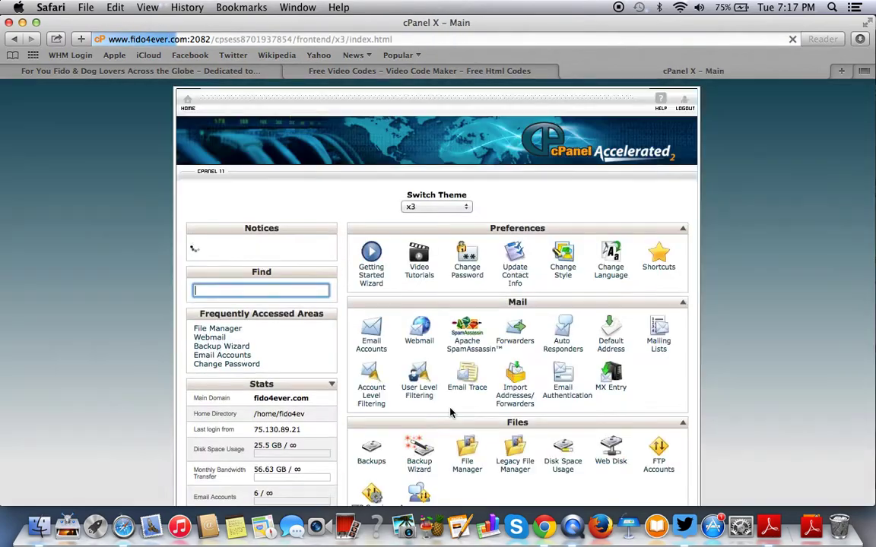
{"action": "scroll", "coordinate": [504, 363], "scroll_direction": "down", "scroll_amount": 5}
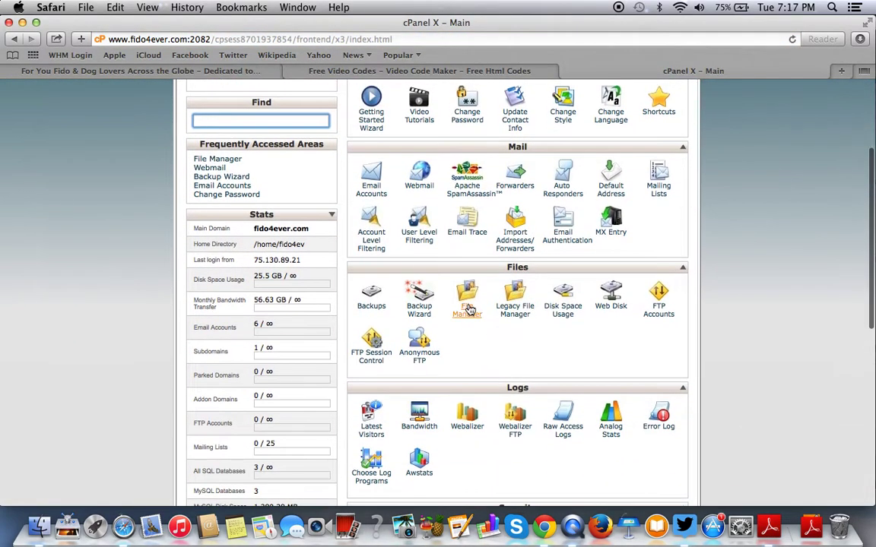
{"action": "left_click", "coordinate": [469, 307]}
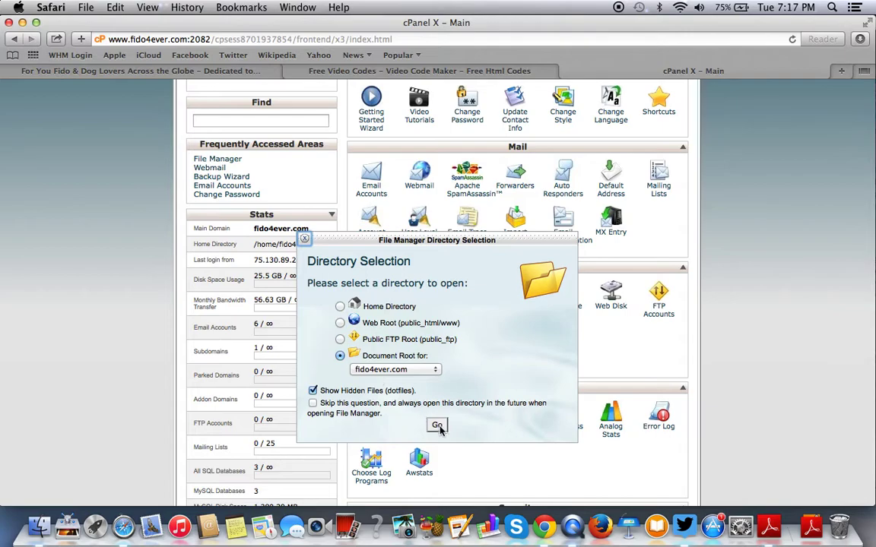
Open the fido4ever.com document root and browse into blog.fido4ever.com/wp-content/uploads/2014/10.
{"action": "left_click", "coordinate": [438, 422]}
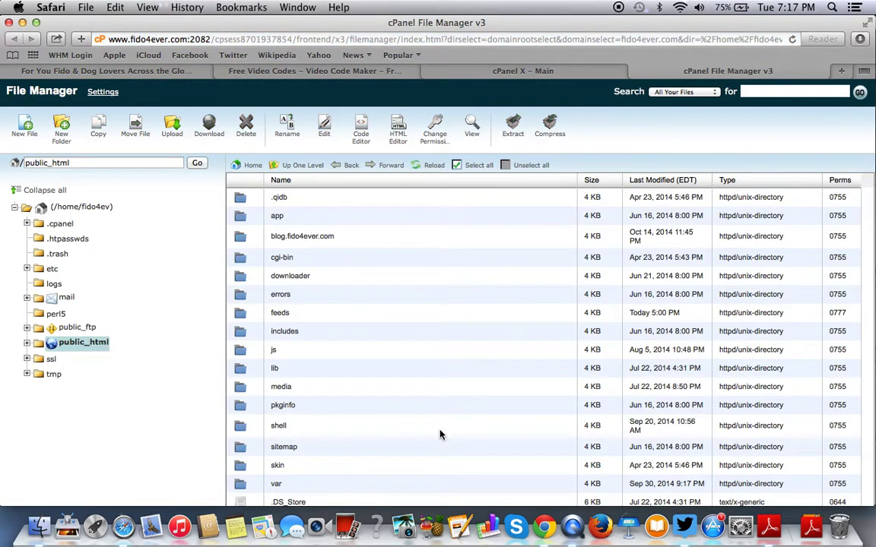
{"action": "left_click", "coordinate": [243, 239]}
{"action": "double_click", "coordinate": [243, 239]}
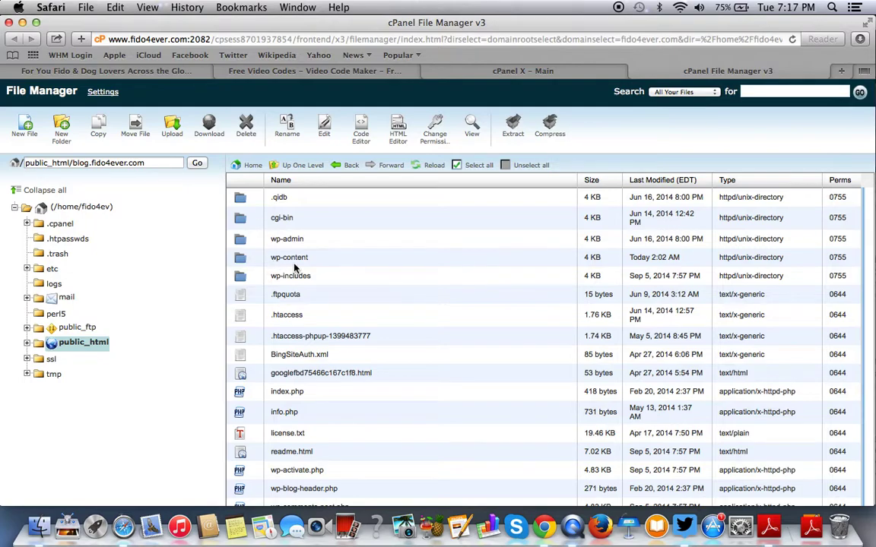
{"action": "double_click", "coordinate": [243, 260]}
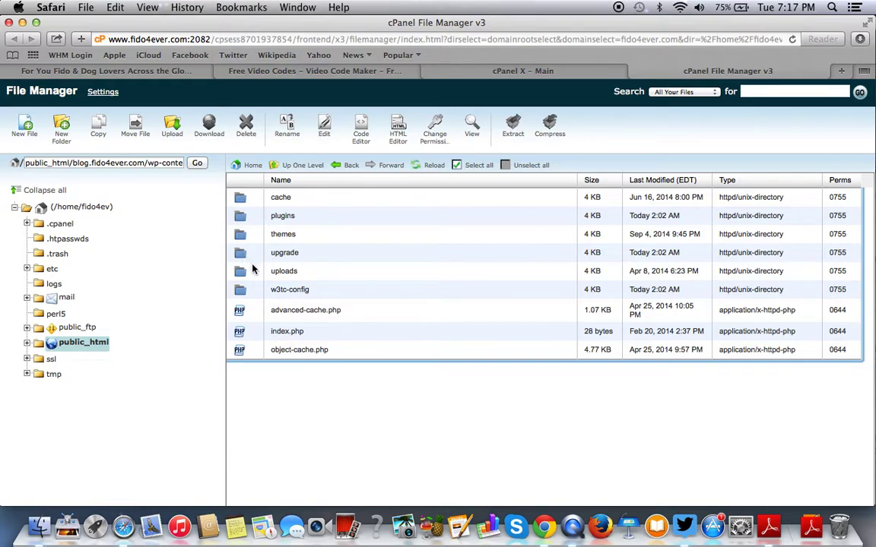
{"action": "double_click", "coordinate": [241, 277]}
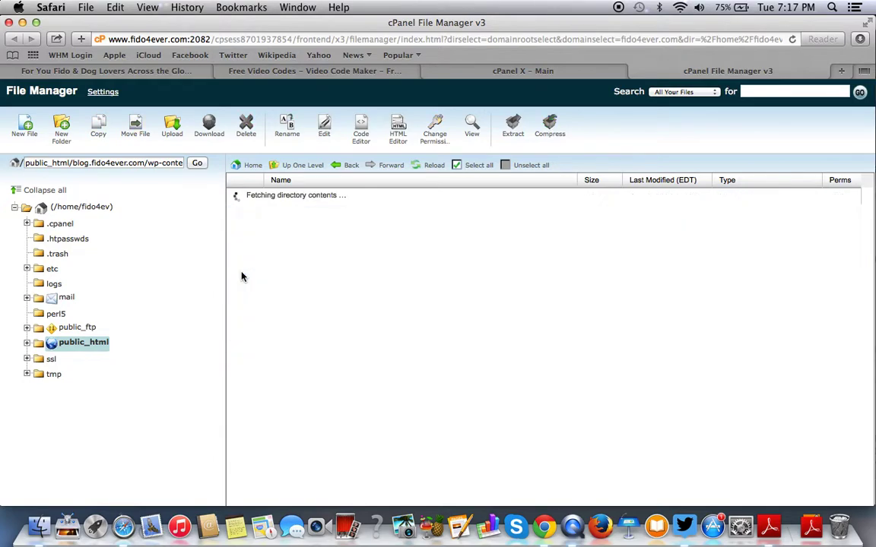
{"action": "double_click", "coordinate": [242, 216]}
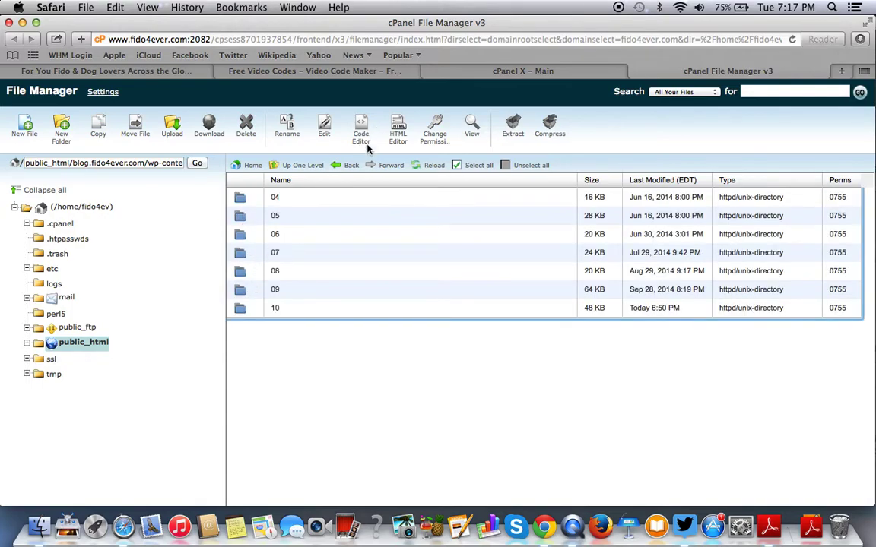
{"action": "left_click", "coordinate": [336, 166]}
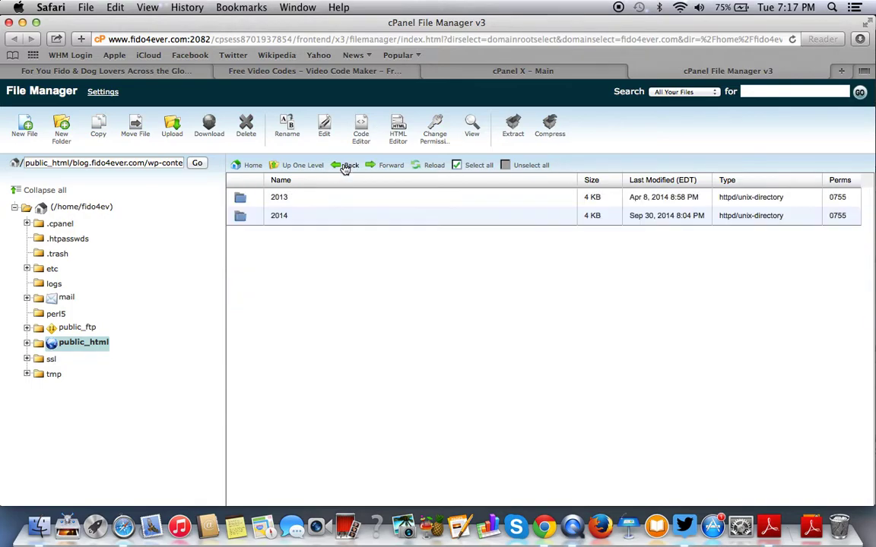
{"action": "double_click", "coordinate": [241, 217]}
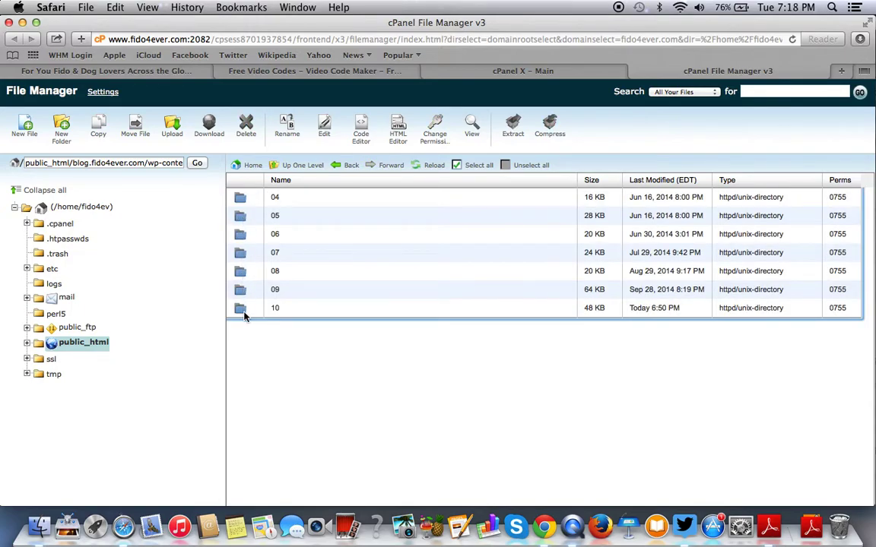
{"action": "double_click", "coordinate": [241, 308]}
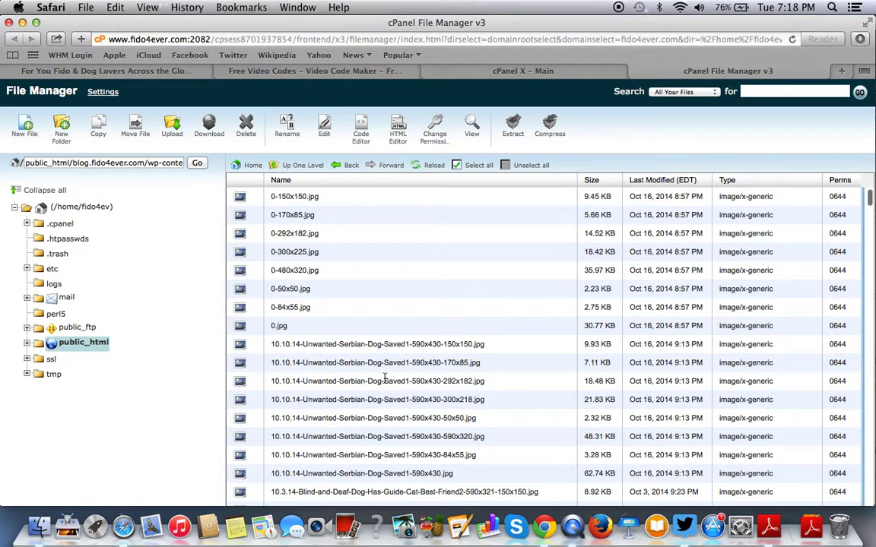
Scroll through the October 2014 .jpg uploads in the file list.
{"action": "scroll", "coordinate": [445, 399], "scroll_direction": "down", "scroll_amount": 2}
{"action": "scroll", "coordinate": [445, 399], "scroll_direction": "down", "scroll_amount": 3}
{"action": "scroll", "coordinate": [446, 399], "scroll_direction": "up", "scroll_amount": 5}
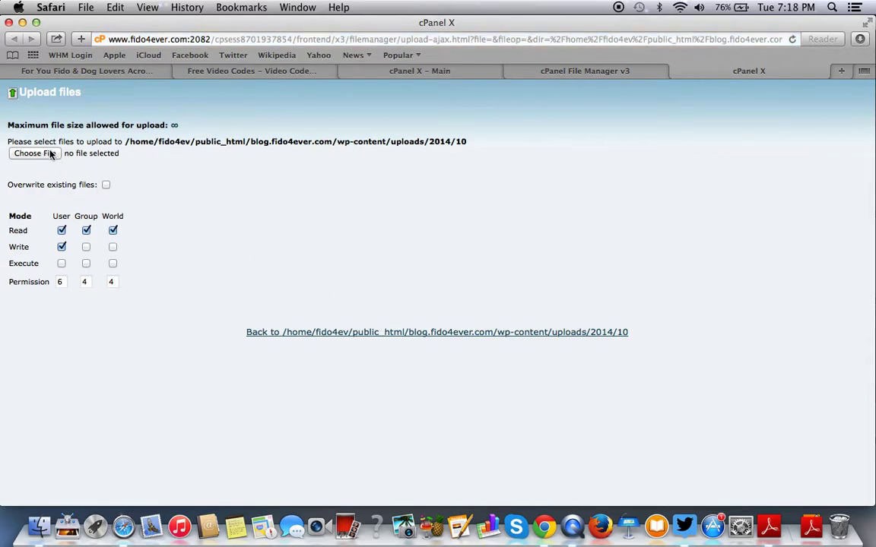
Upload 300x250_fido4ever-2.swf from Desktop/flashbanners into uploads/2014/10.
{"action": "left_click", "coordinate": [49, 154]}
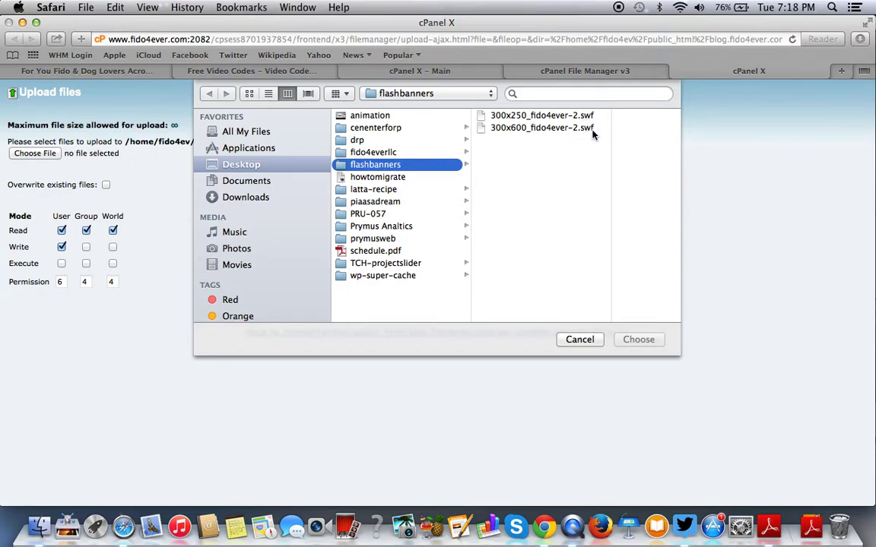
{"action": "left_click", "coordinate": [579, 339]}
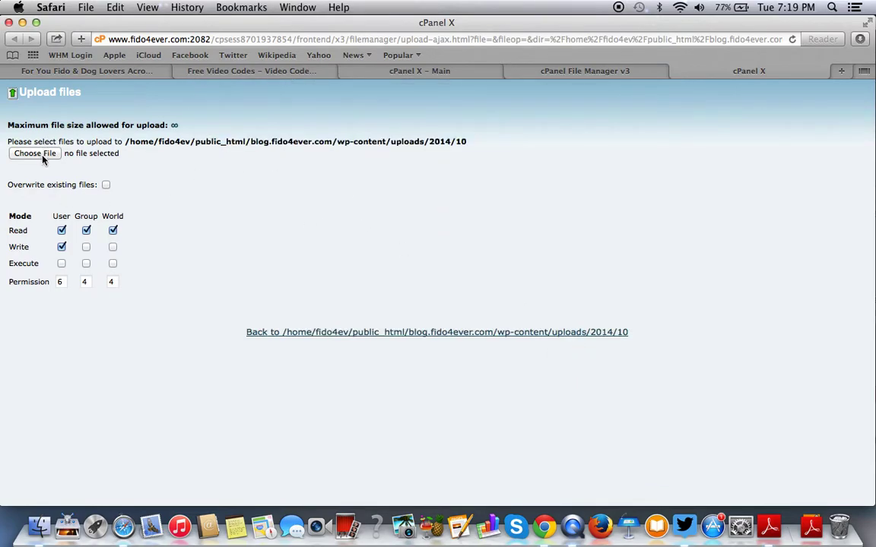
{"action": "left_click", "coordinate": [38, 152]}
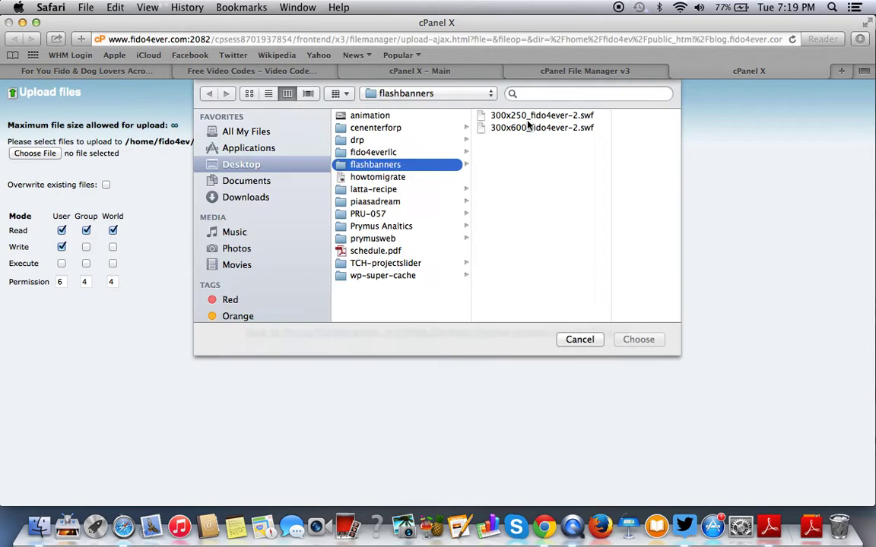
{"action": "left_click", "coordinate": [530, 127]}
{"action": "key", "text": "Up"}
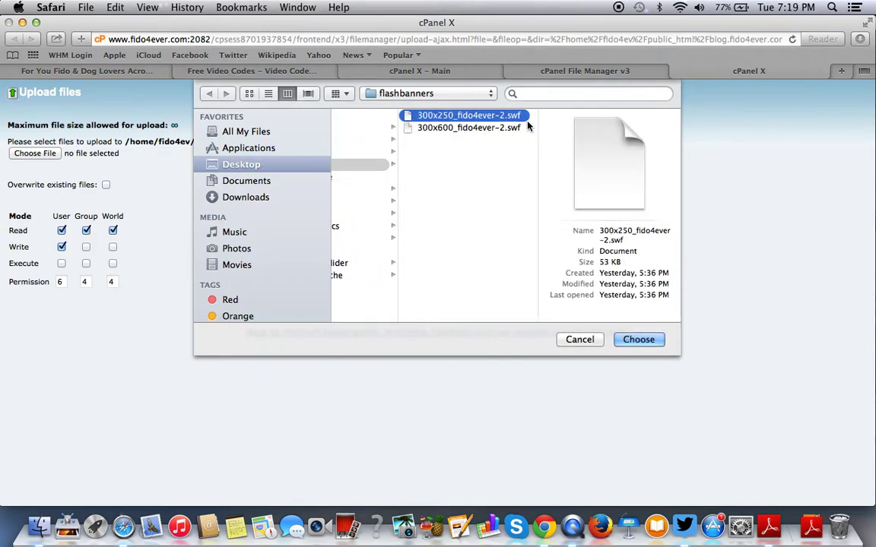
{"action": "left_click", "coordinate": [642, 340]}
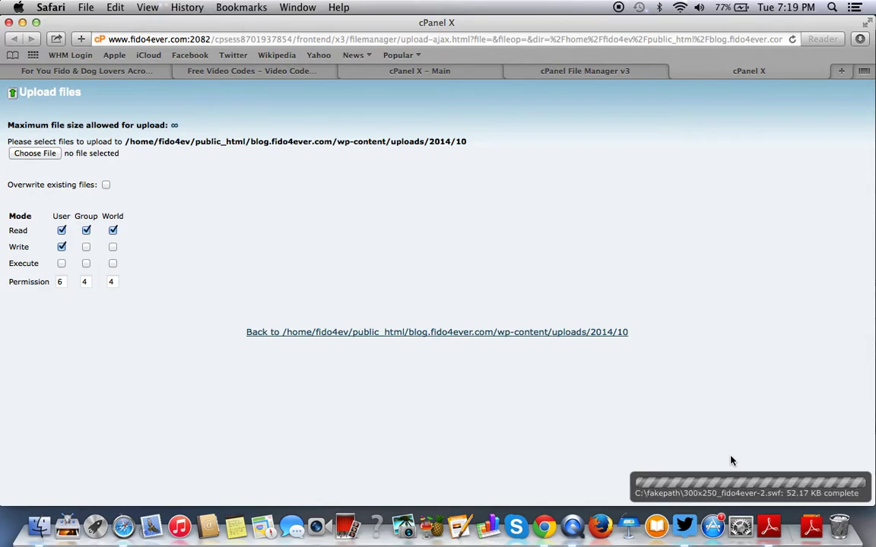
{"action": "left_click", "coordinate": [515, 335]}
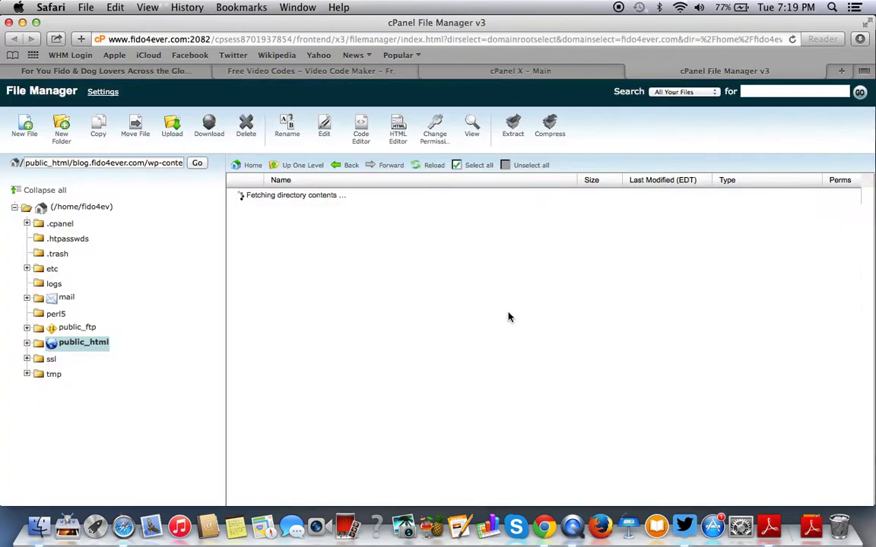
Upload 300x600_fido4ever-2.swf into the same folder and return to its file listing.
{"action": "left_click", "coordinate": [164, 126]}
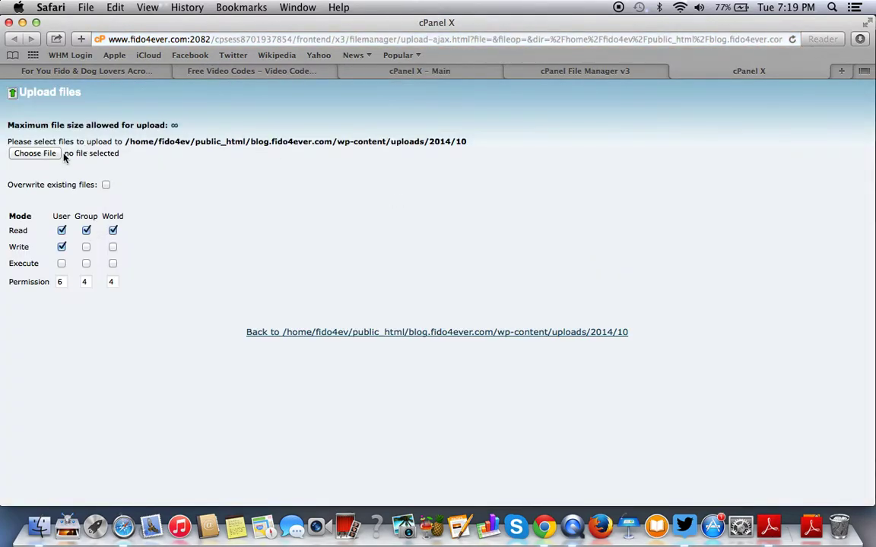
{"action": "left_click", "coordinate": [34, 154]}
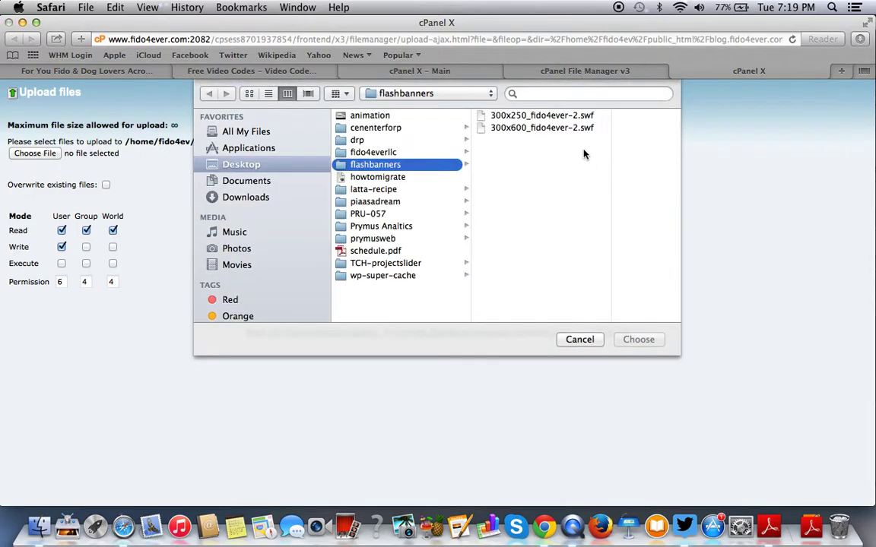
{"action": "left_click", "coordinate": [543, 128]}
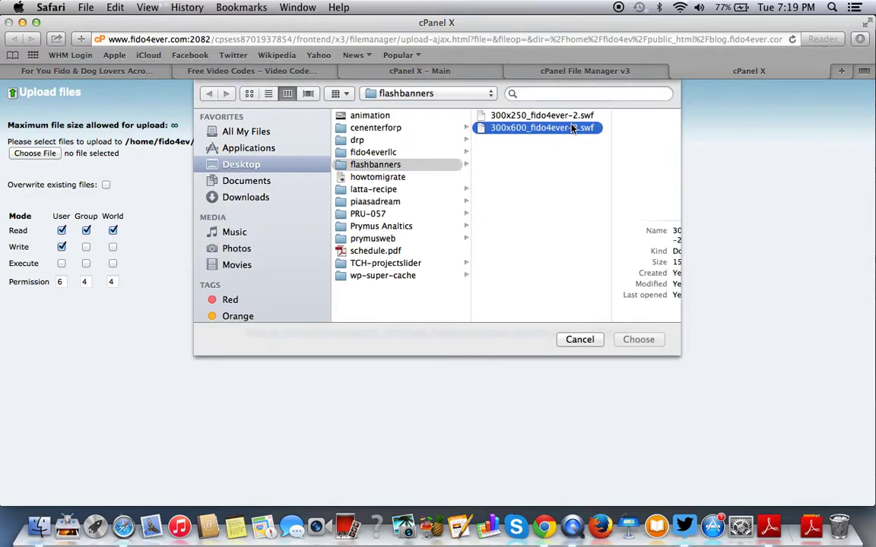
{"action": "left_click", "coordinate": [657, 343]}
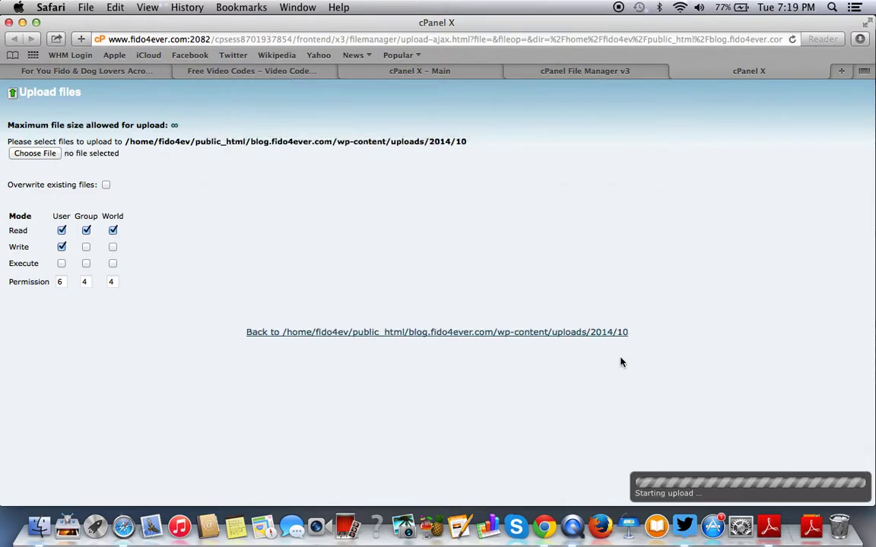
{"action": "left_click", "coordinate": [532, 333]}
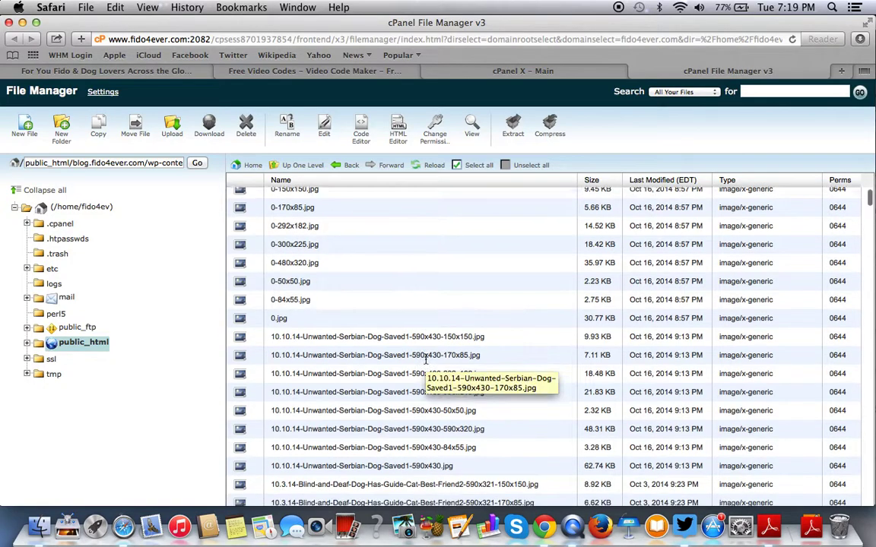
Sort the uploads/2014/10 listing by Last Modified (EDT) so the .swf banners appear at the end.
{"action": "scroll", "coordinate": [425, 359], "scroll_direction": "down", "scroll_amount": 10}
{"action": "scroll", "coordinate": [425, 359], "scroll_direction": "down", "scroll_amount": 10}
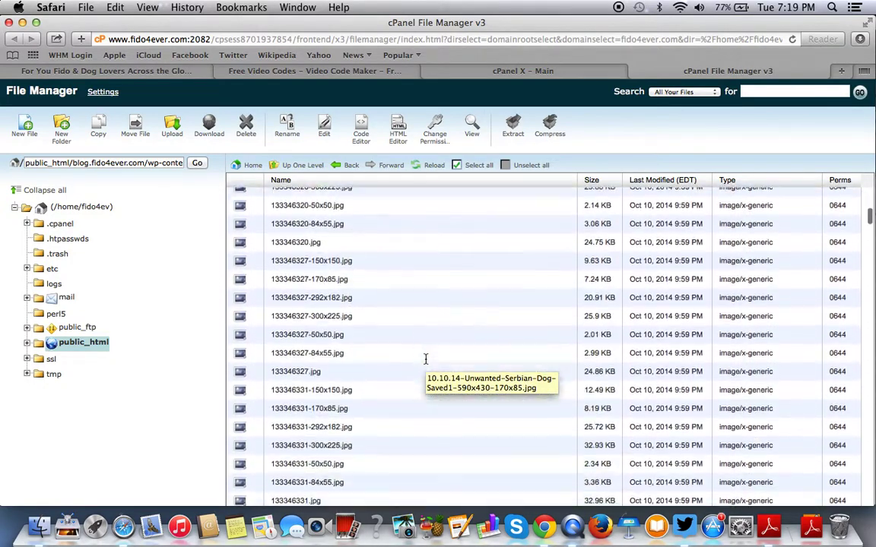
{"action": "scroll", "coordinate": [426, 359], "scroll_direction": "down", "scroll_amount": 10}
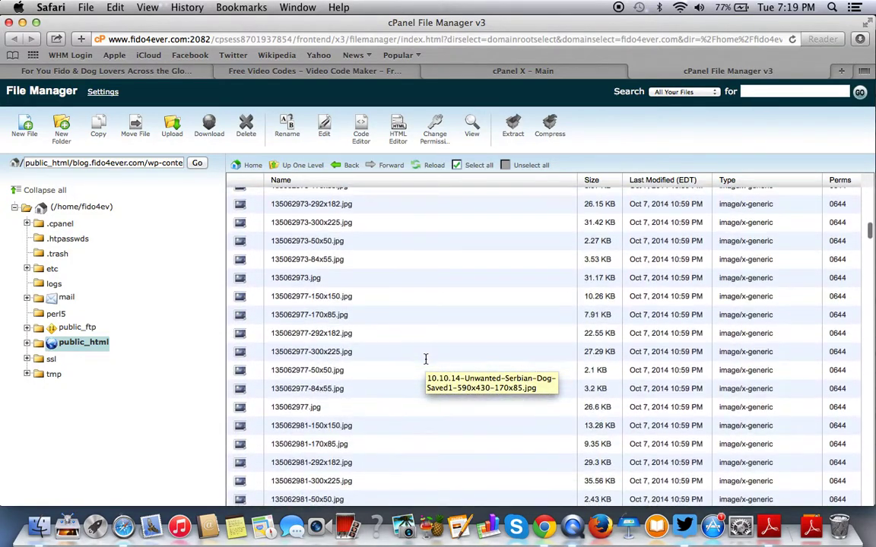
{"action": "scroll", "coordinate": [426, 358], "scroll_direction": "down", "scroll_amount": 10}
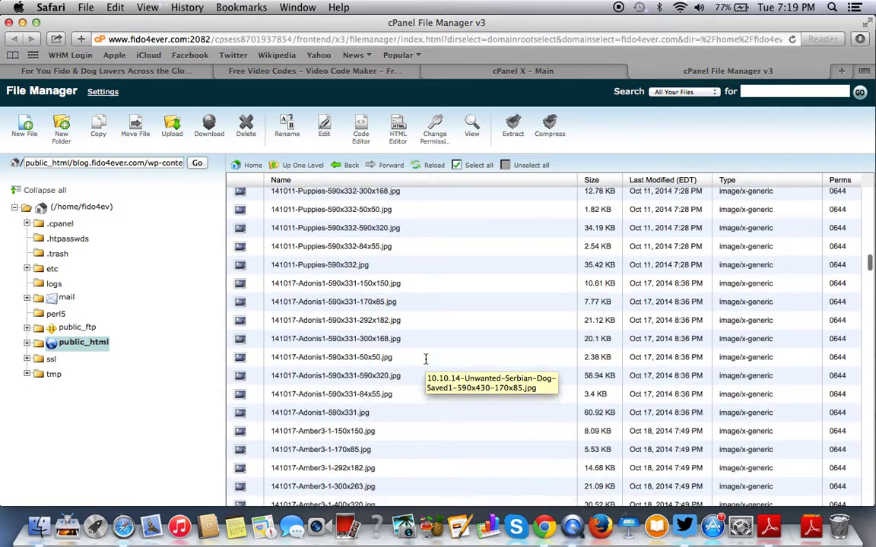
{"action": "scroll", "coordinate": [426, 358], "scroll_direction": "down", "scroll_amount": 10}
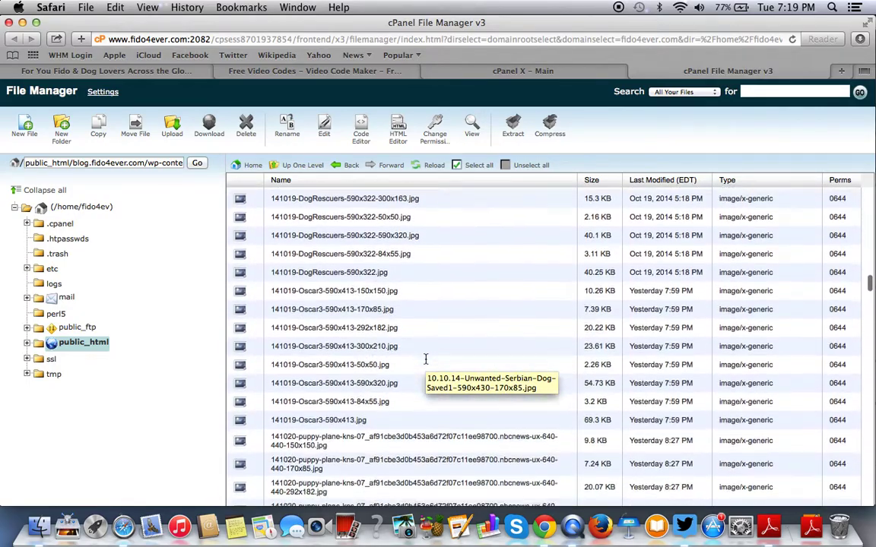
{"action": "scroll", "coordinate": [426, 363], "scroll_direction": "down", "scroll_amount": 10}
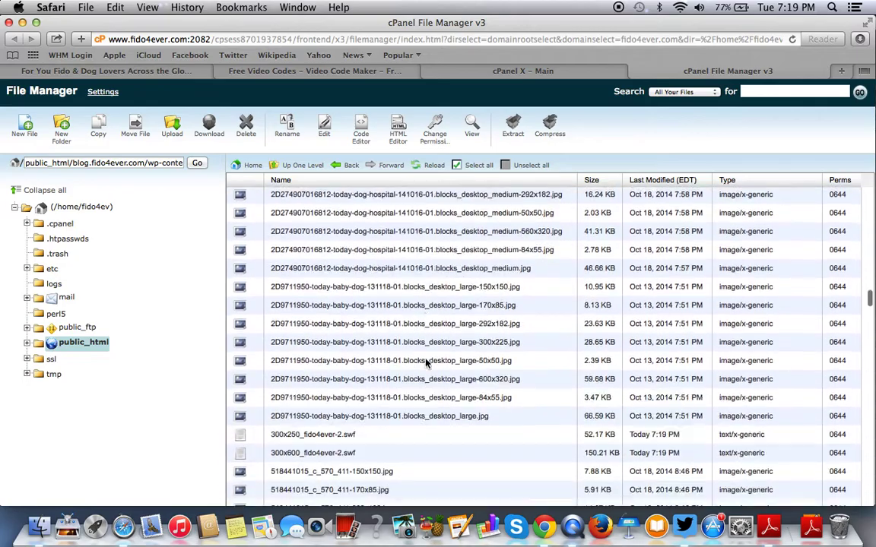
{"action": "left_click", "coordinate": [687, 184]}
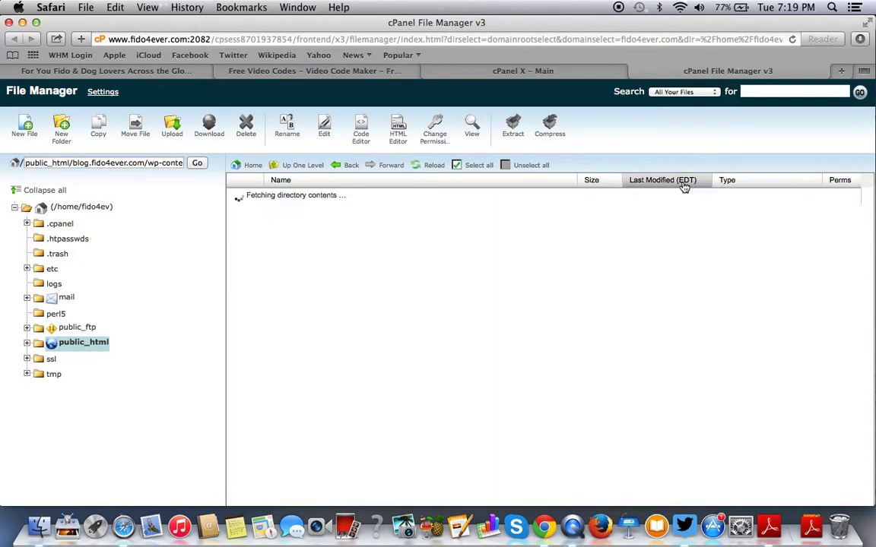
{"action": "scroll", "coordinate": [613, 215], "scroll_direction": "down", "scroll_amount": 10}
{"action": "scroll", "coordinate": [613, 215], "scroll_direction": "down", "scroll_amount": 15}
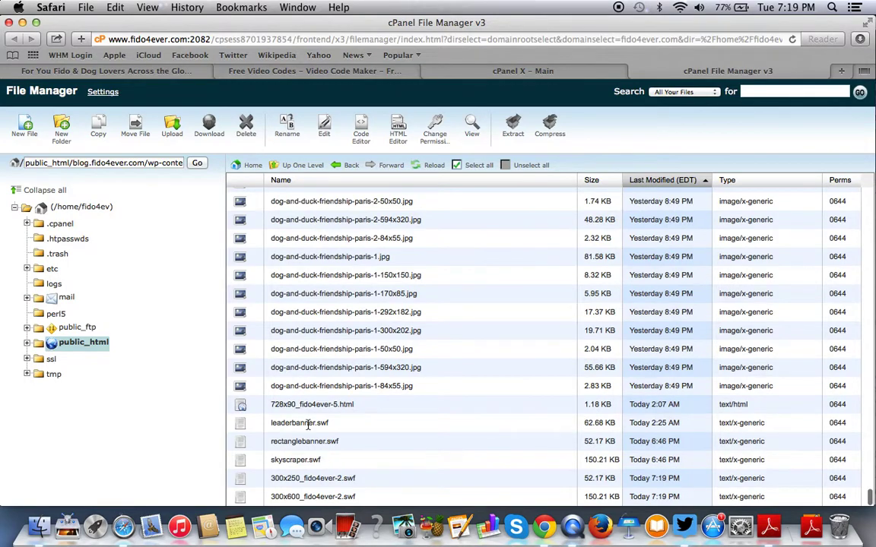
Select leaderbanner.swf, leaving its name unchanged after a brief in-place edit.
{"action": "left_click", "coordinate": [308, 424]}
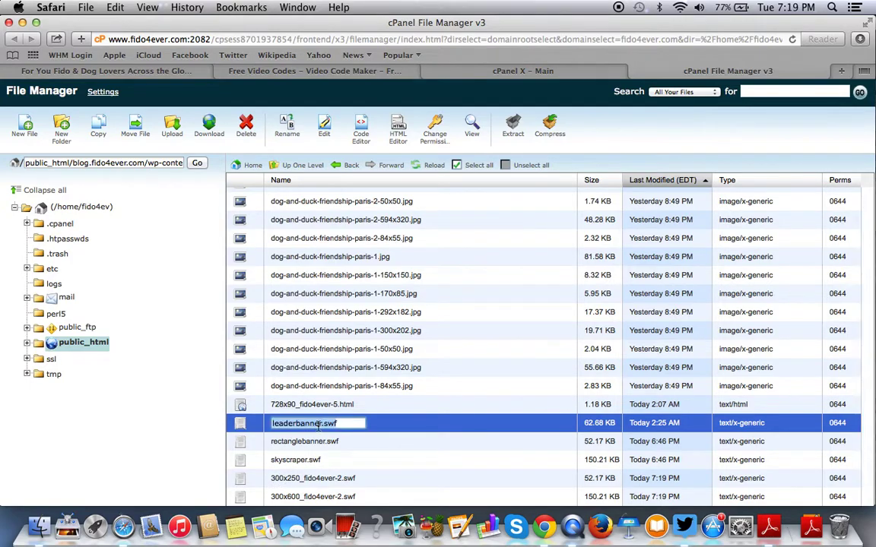
{"action": "left_click", "coordinate": [288, 479]}
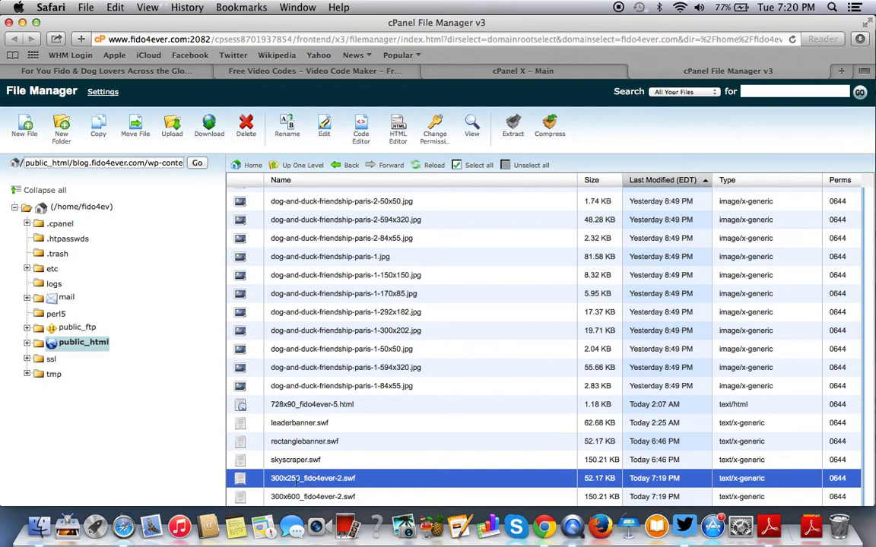
{"action": "left_click", "coordinate": [298, 422]}
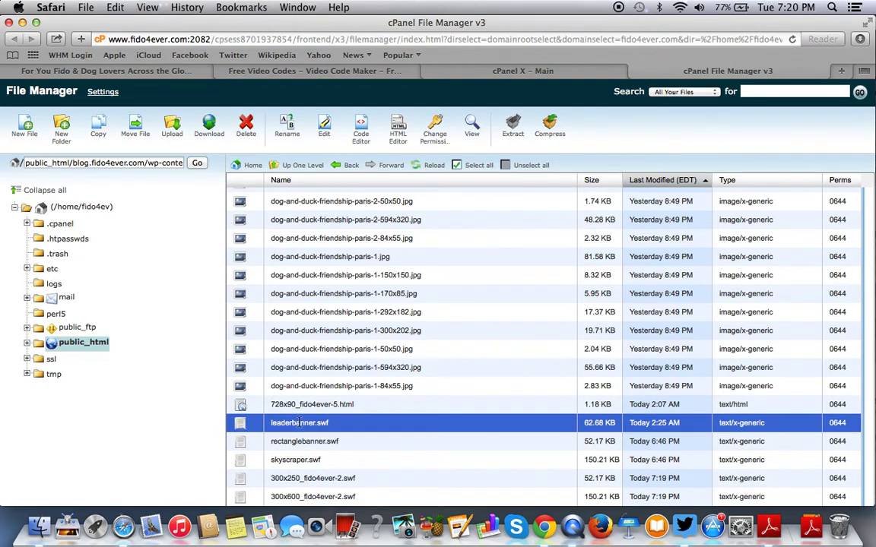
{"action": "left_click", "coordinate": [298, 423]}
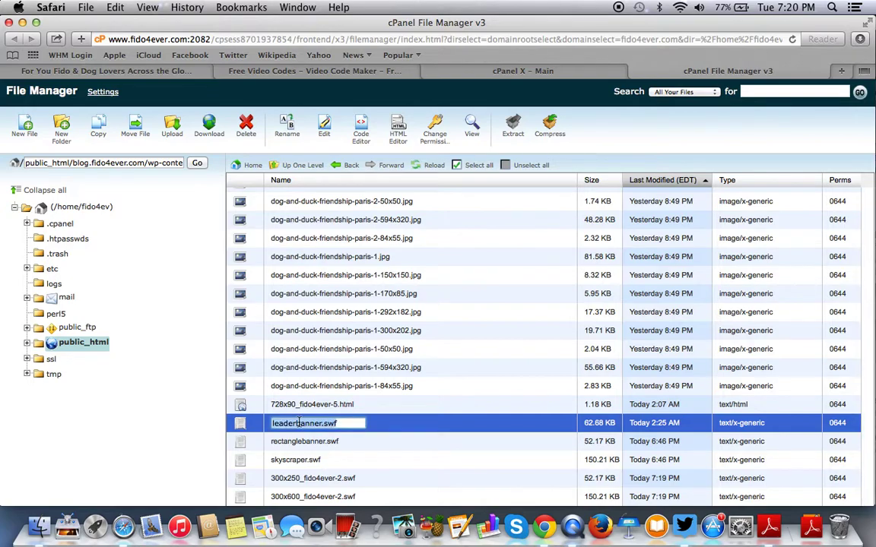
{"action": "left_click", "coordinate": [457, 426]}
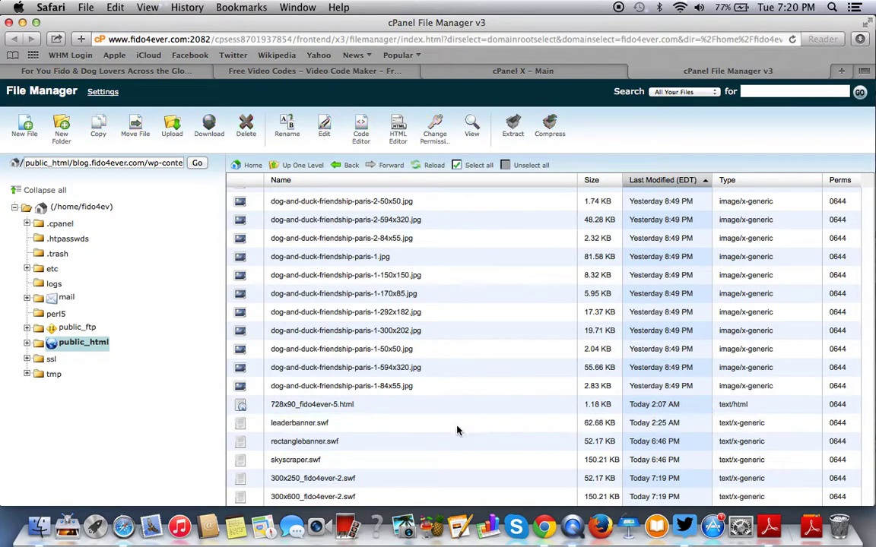
{"action": "left_click", "coordinate": [302, 423]}
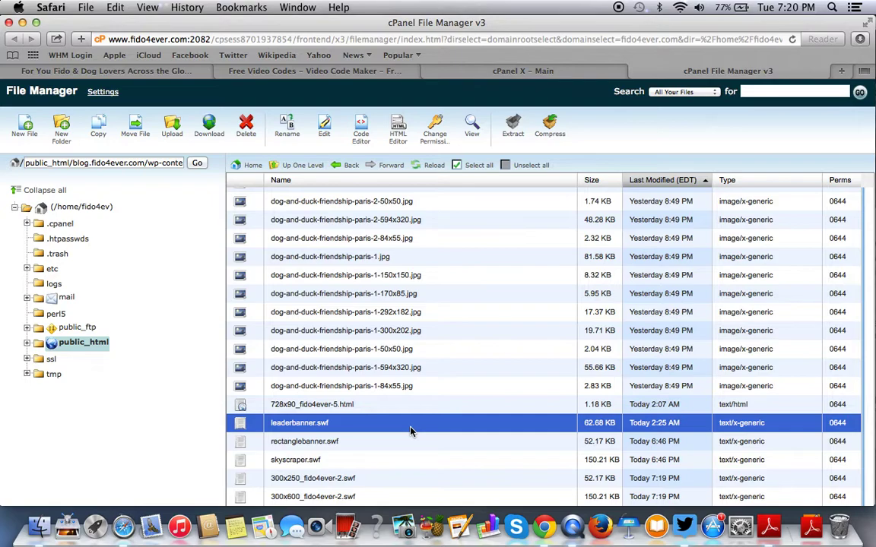
{"action": "right_click", "coordinate": [410, 431]}
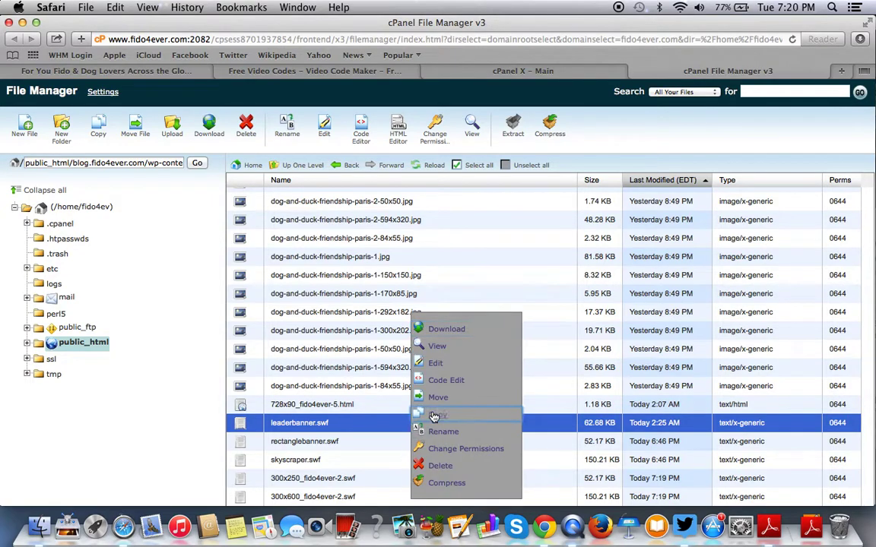
{"action": "left_click", "coordinate": [448, 432]}
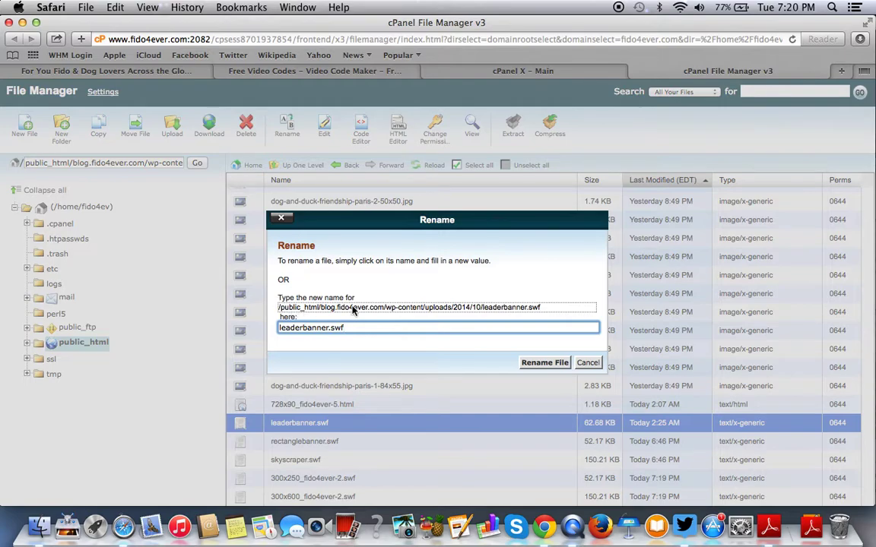
{"action": "left_click", "coordinate": [549, 311]}
{"action": "left_click_drag", "start_coordinate": [548, 311], "coordinate": [326, 307]}
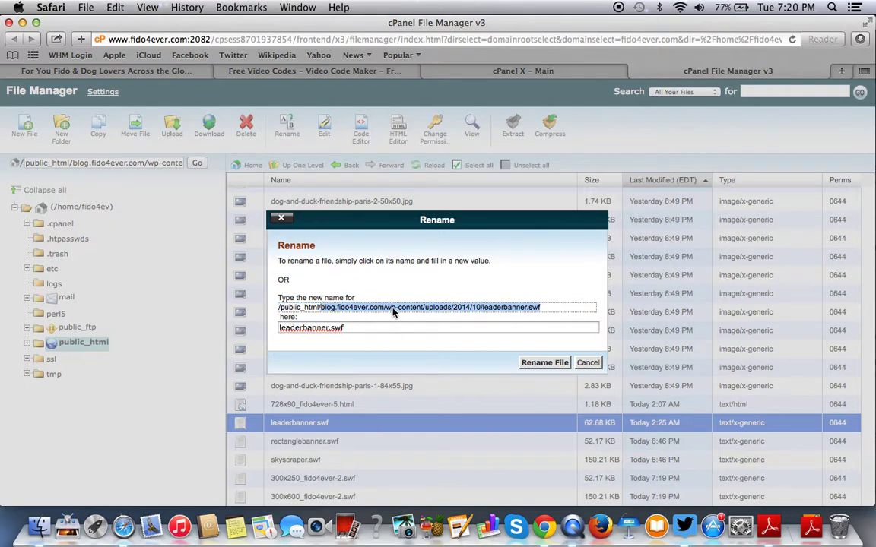
{"action": "left_click", "coordinate": [590, 364]}
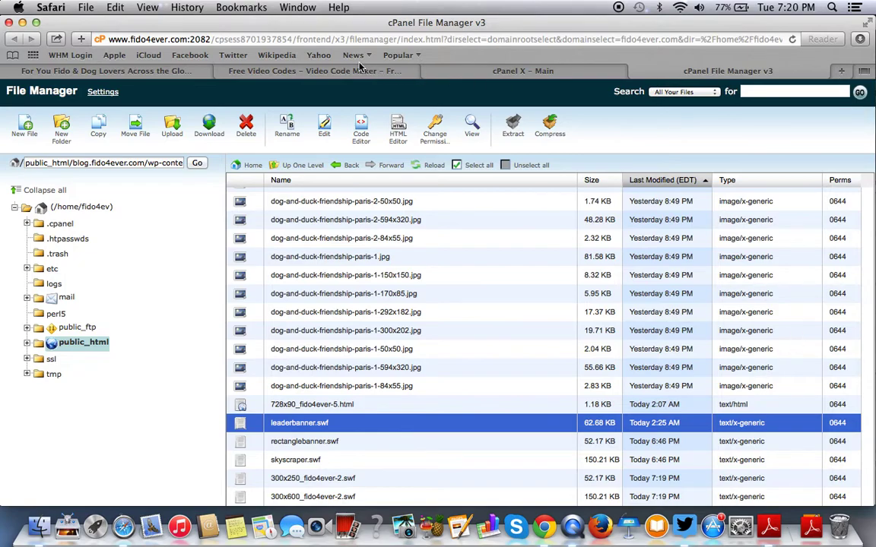
{"action": "left_click", "coordinate": [325, 71]}
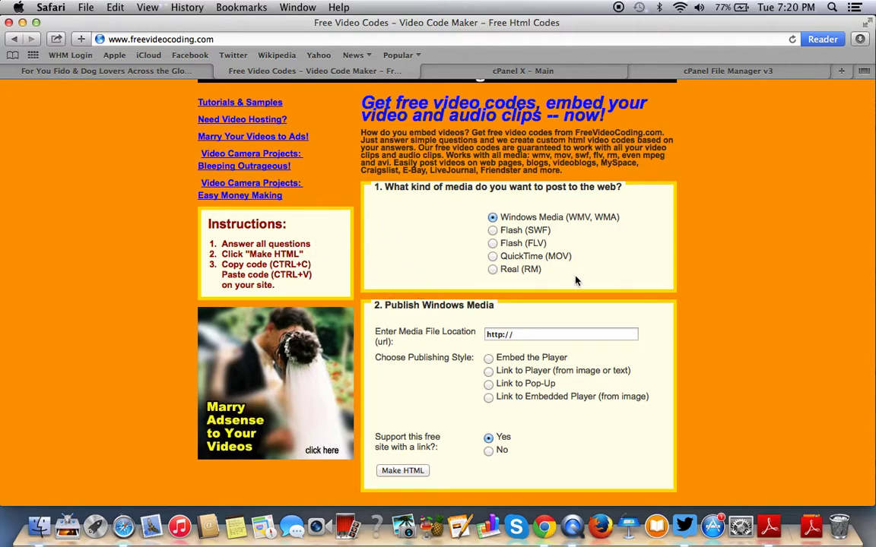
{"action": "left_click", "coordinate": [493, 230]}
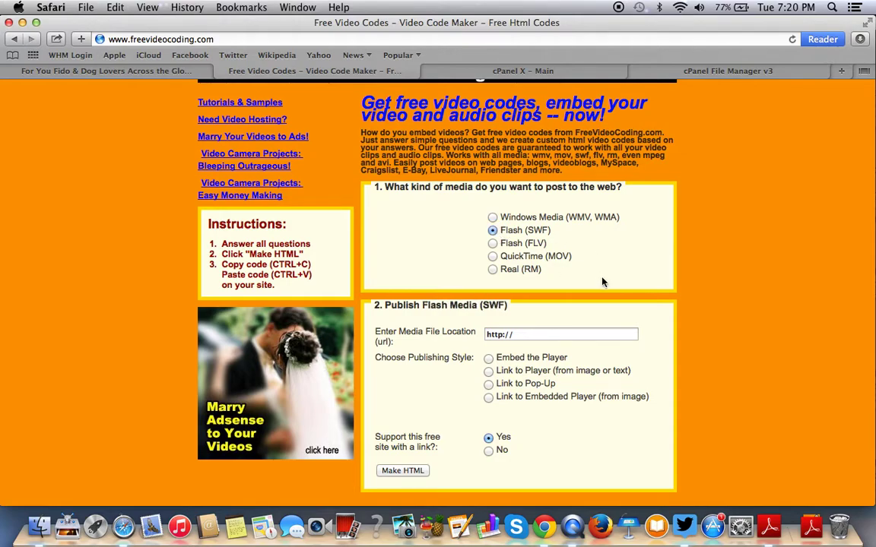
{"action": "left_click", "coordinate": [574, 334]}
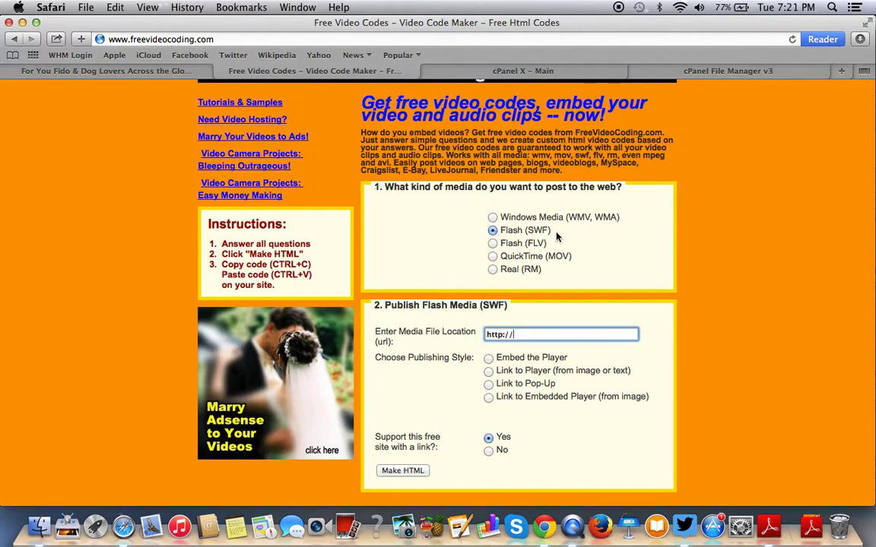
{"action": "triple_click", "coordinate": [527, 333]}
{"action": "key", "text": "super+v"}
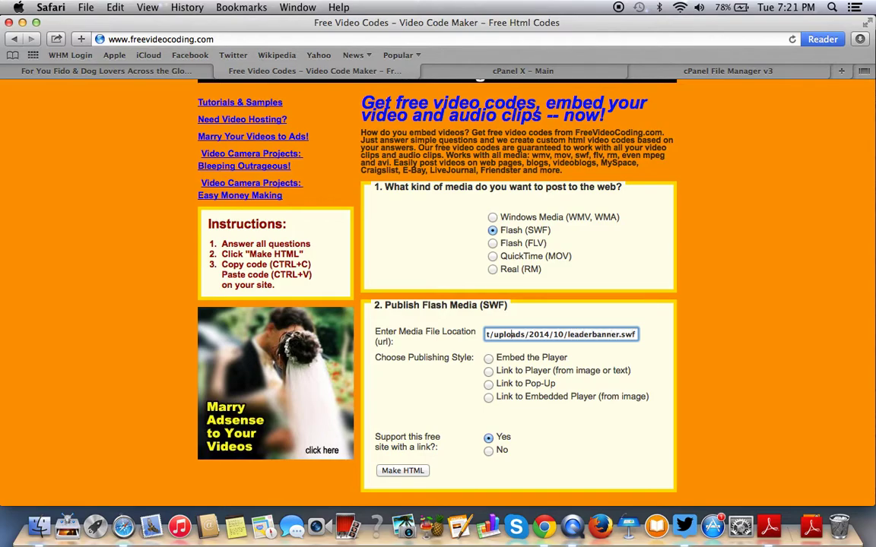
{"action": "key", "text": "Left"}
{"action": "key", "text": "Left"}
{"action": "key", "text": "Left"}
{"action": "key", "text": "Left"}
{"action": "key", "text": "Left"}
{"action": "key", "text": "Left"}
{"action": "key", "text": "Left"}
{"action": "key", "text": "Left"}
{"action": "key", "text": "Left"}
{"action": "key", "text": "Left"}
{"action": "key", "text": "Left"}
{"action": "key", "text": "Left"}
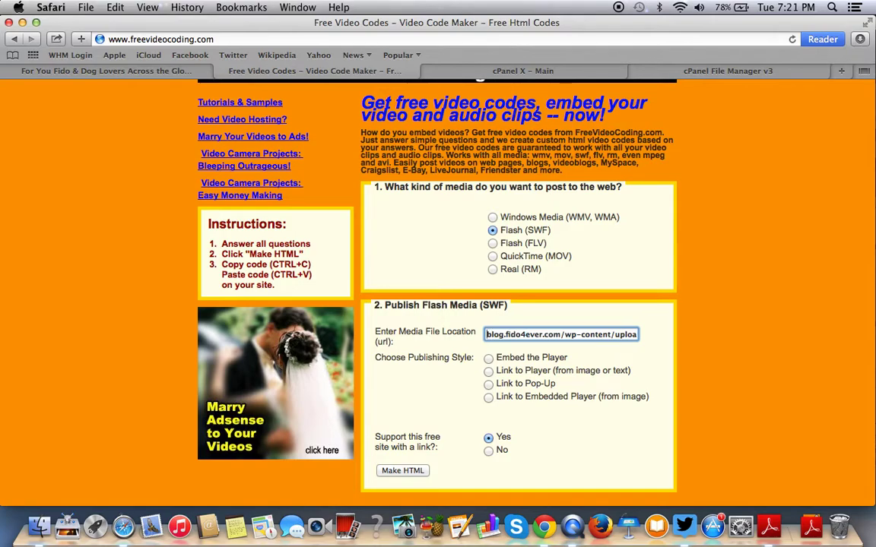
{"action": "type", "text": "http"}
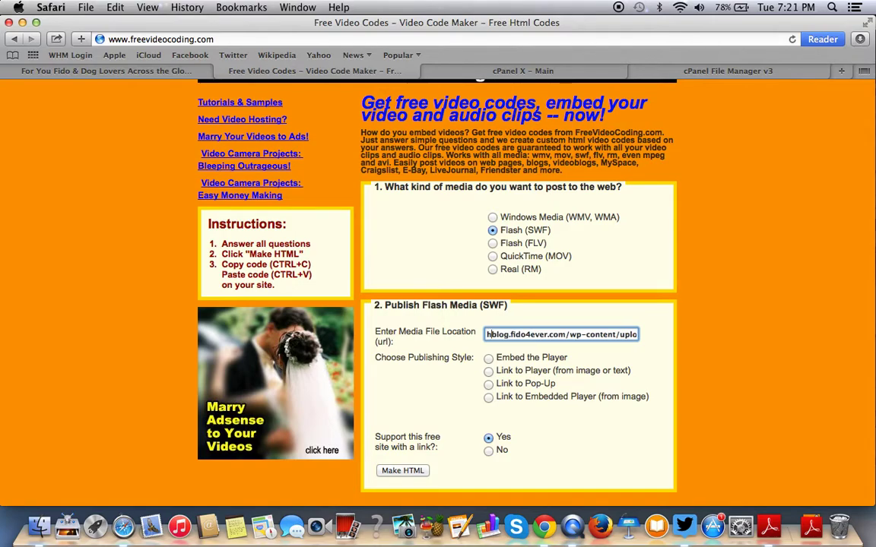
{"action": "type", "text": "://"}
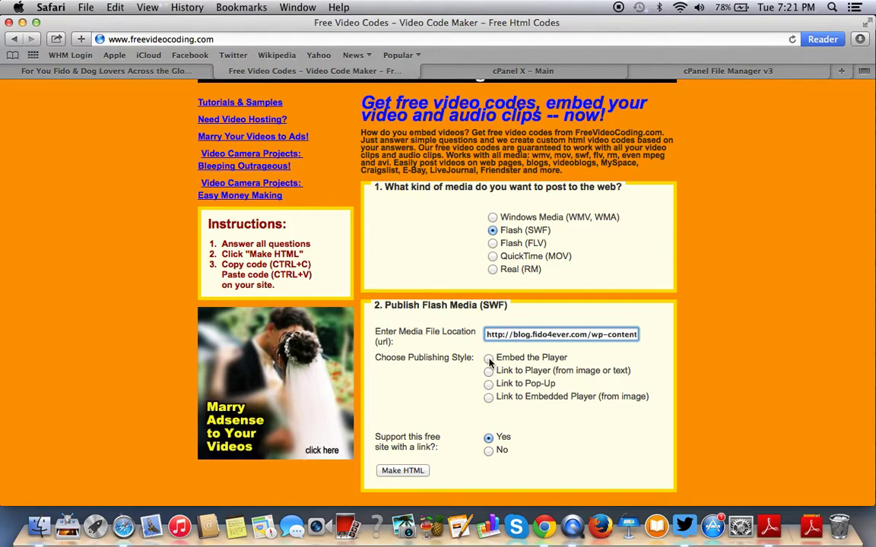
Choose direct embedding and select the player width, checking the uploaded banners in File Manager.
{"action": "left_click", "coordinate": [488, 359]}
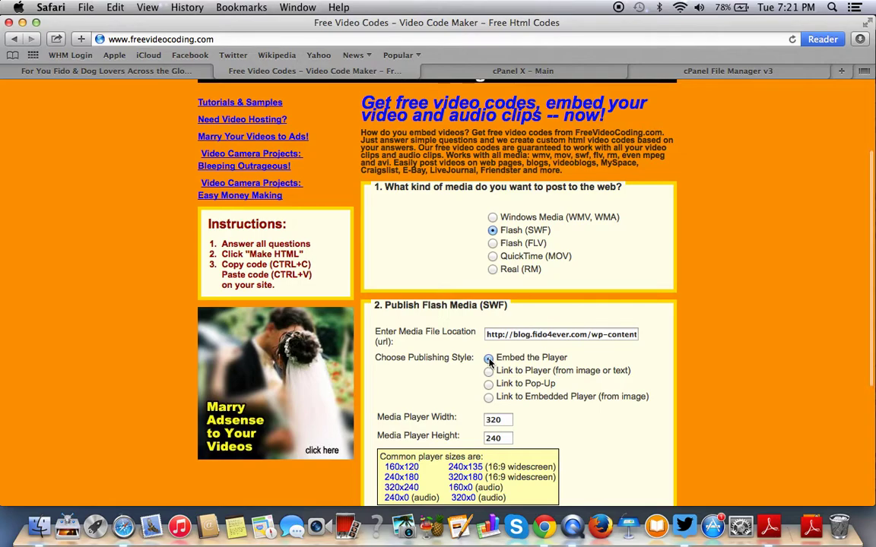
{"action": "scroll", "coordinate": [489, 362], "scroll_direction": "down", "scroll_amount": 5}
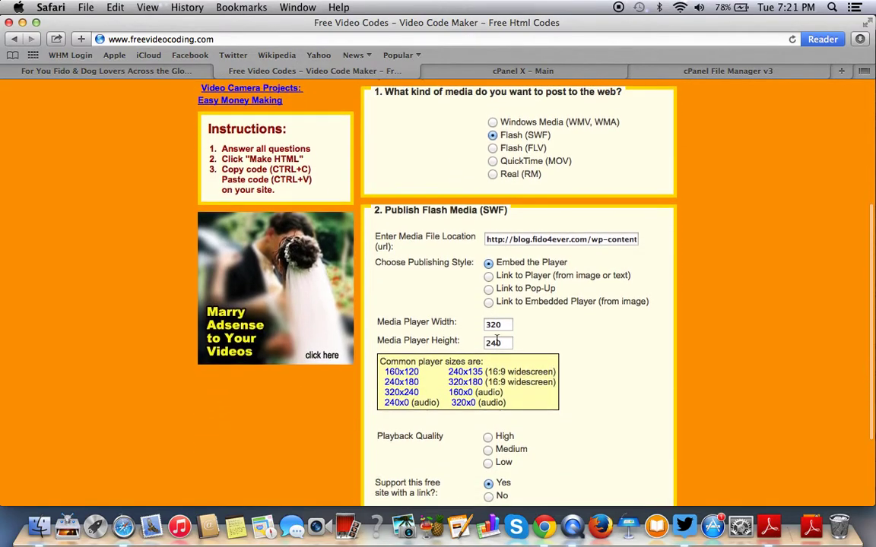
{"action": "double_click", "coordinate": [502, 325]}
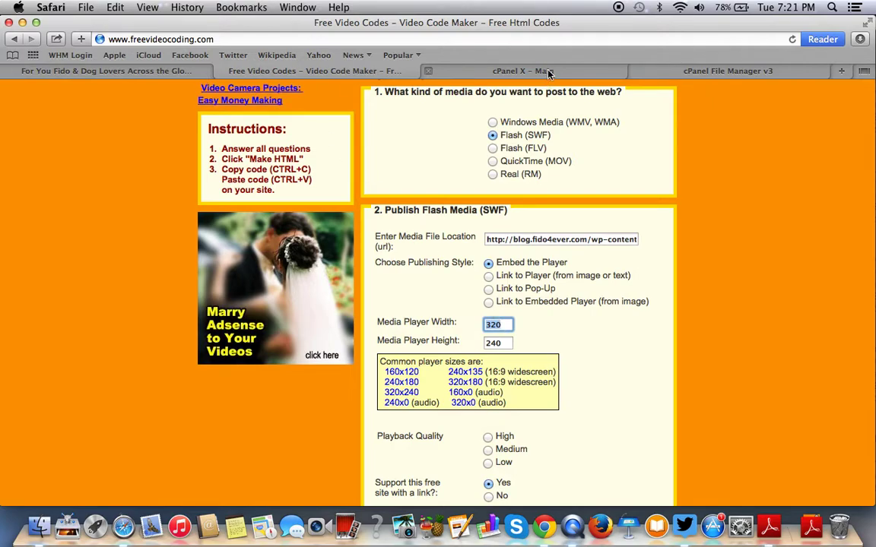
{"action": "key", "text": "F3"}
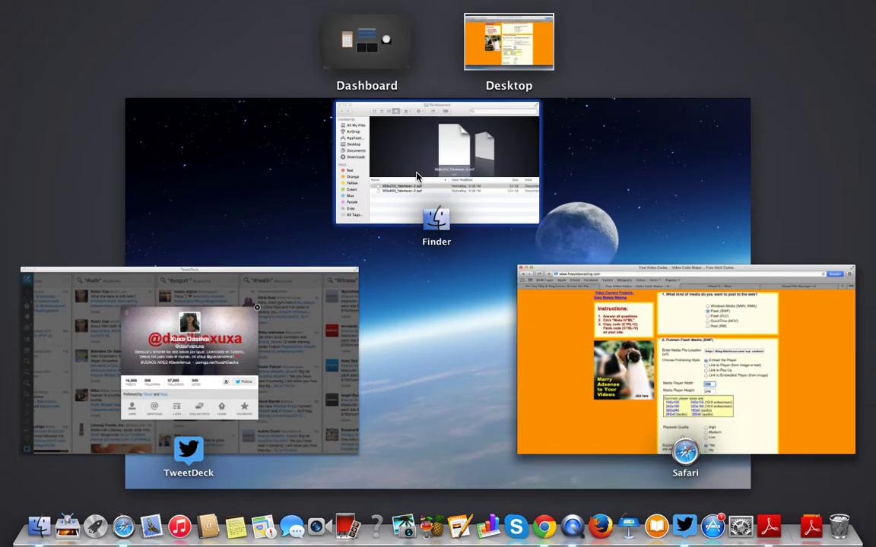
{"action": "left_click", "coordinate": [665, 312]}
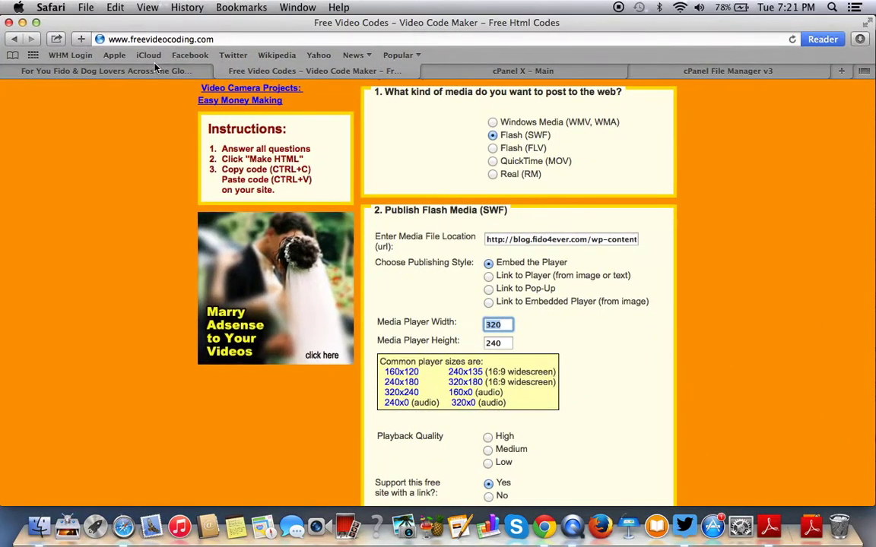
{"action": "left_click", "coordinate": [646, 67]}
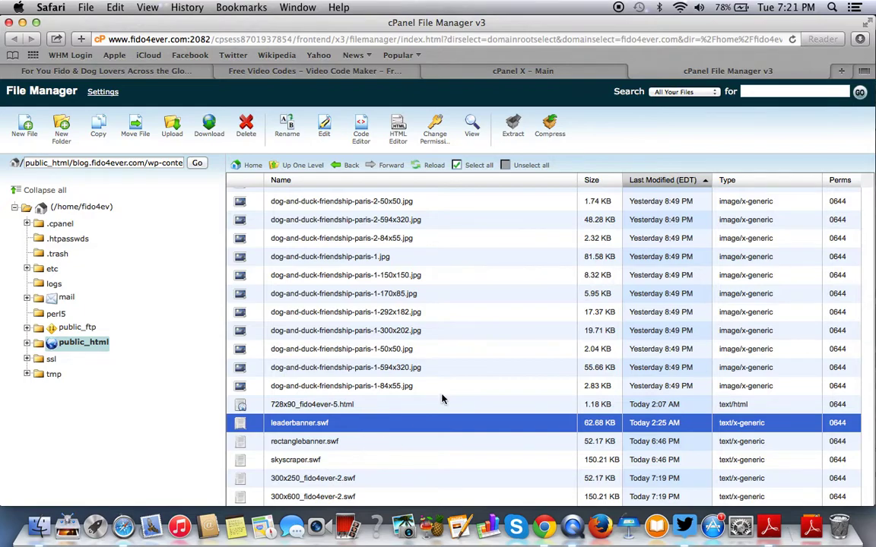
{"action": "left_click", "coordinate": [283, 70]}
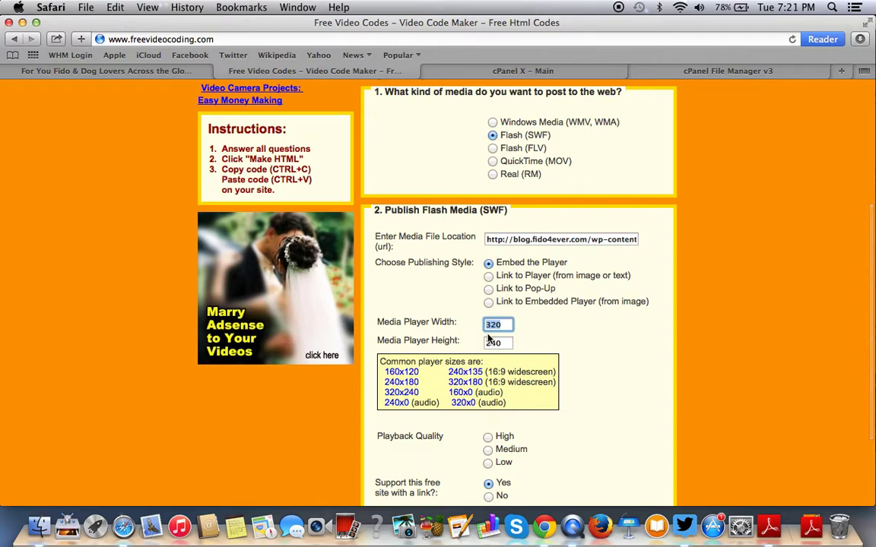
Set the Flash player size to 300 wide by 600 high.
{"action": "type", "text": "3"}
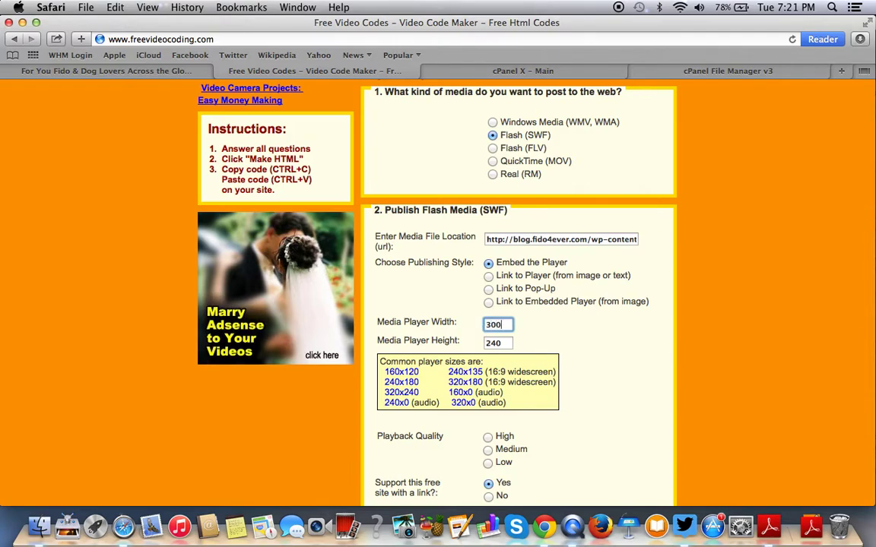
{"action": "key", "text": "Tab"}
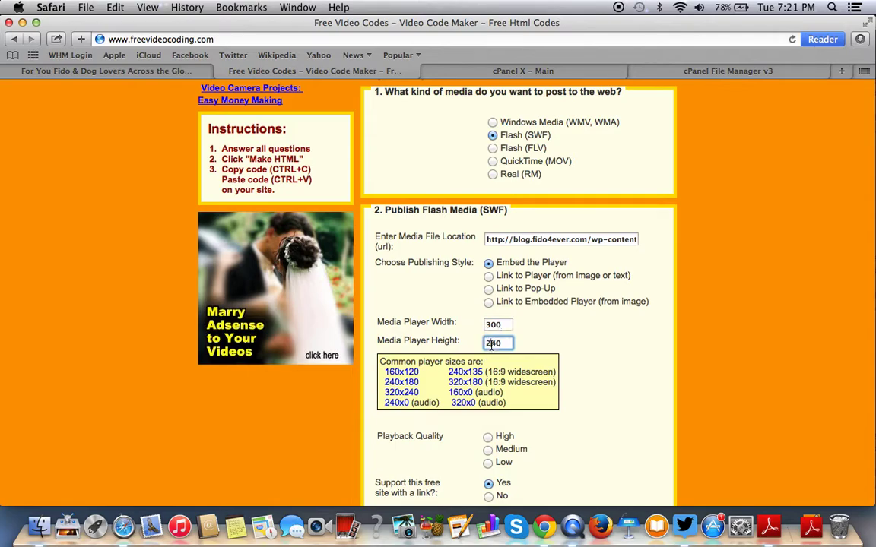
{"action": "type", "text": "600"}
{"action": "left_click", "coordinate": [543, 329]}
{"action": "left_click", "coordinate": [114, 70]}
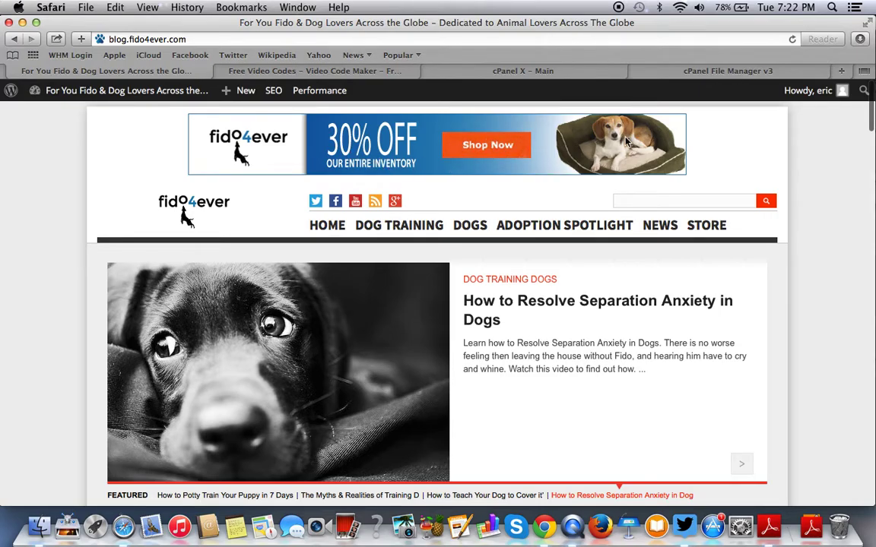
Scroll the live blog to inspect the sidebar banners, then return to the code maker form.
{"action": "scroll", "coordinate": [690, 225], "scroll_direction": "down", "scroll_amount": 20}
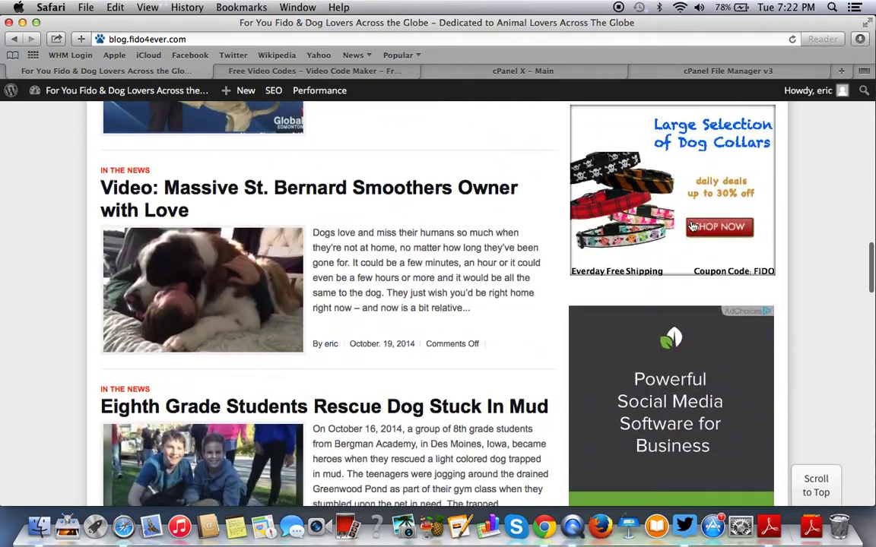
{"action": "scroll", "coordinate": [690, 225], "scroll_direction": "down", "scroll_amount": 5}
{"action": "scroll", "coordinate": [688, 225], "scroll_direction": "up", "scroll_amount": 3}
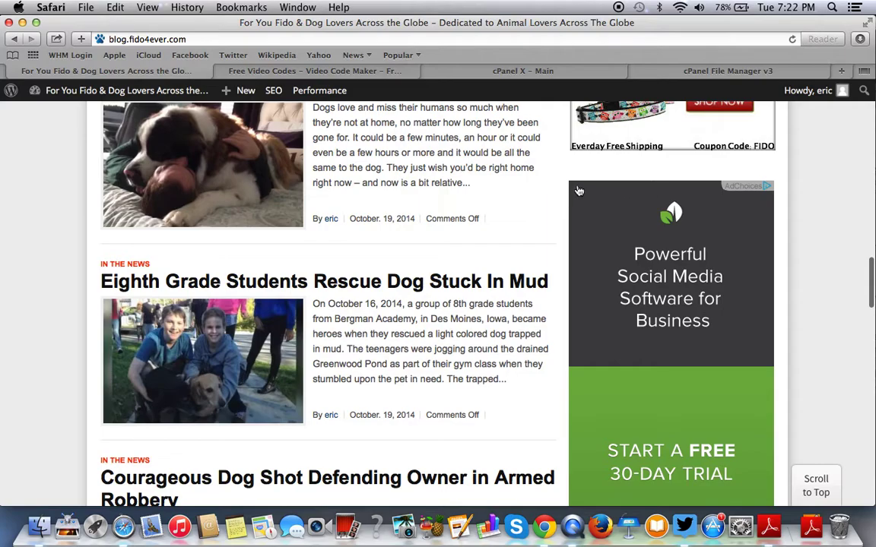
{"action": "scroll", "coordinate": [727, 399], "scroll_direction": "down", "scroll_amount": 3}
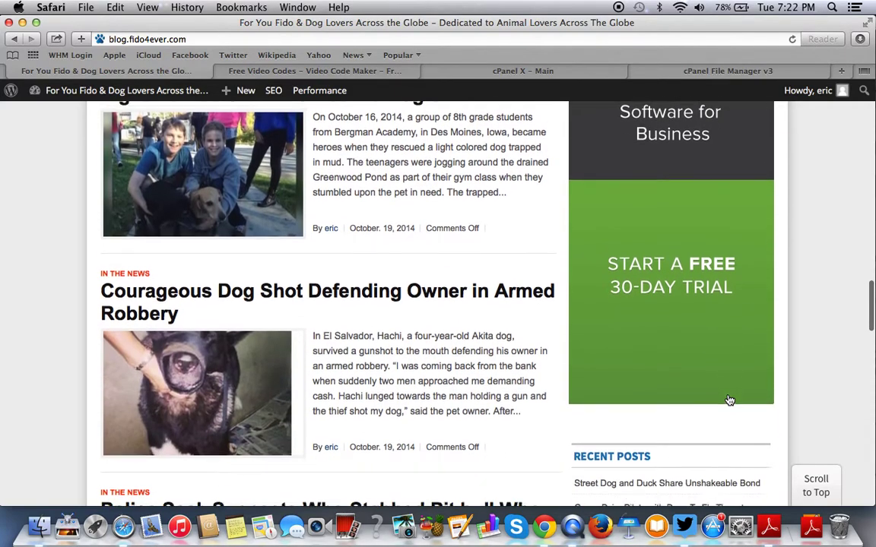
{"action": "scroll", "coordinate": [728, 399], "scroll_direction": "up", "scroll_amount": 5}
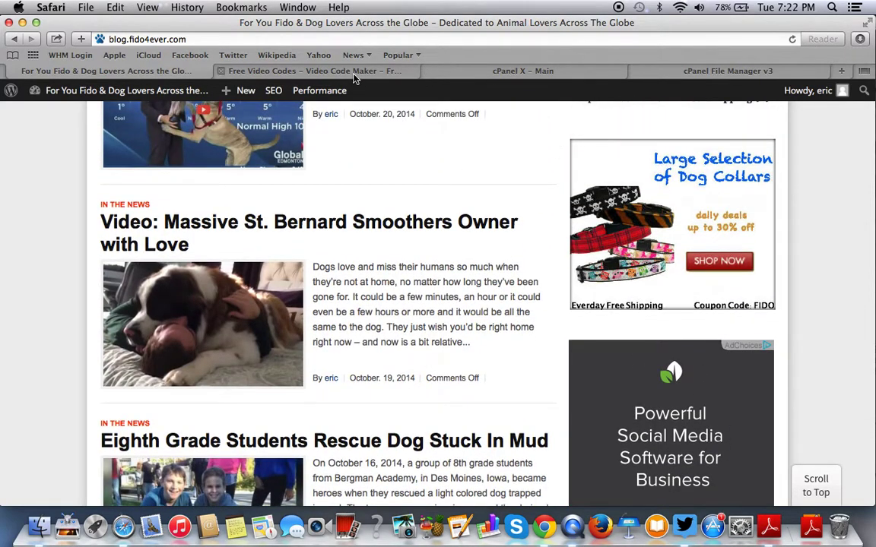
{"action": "left_click", "coordinate": [352, 76]}
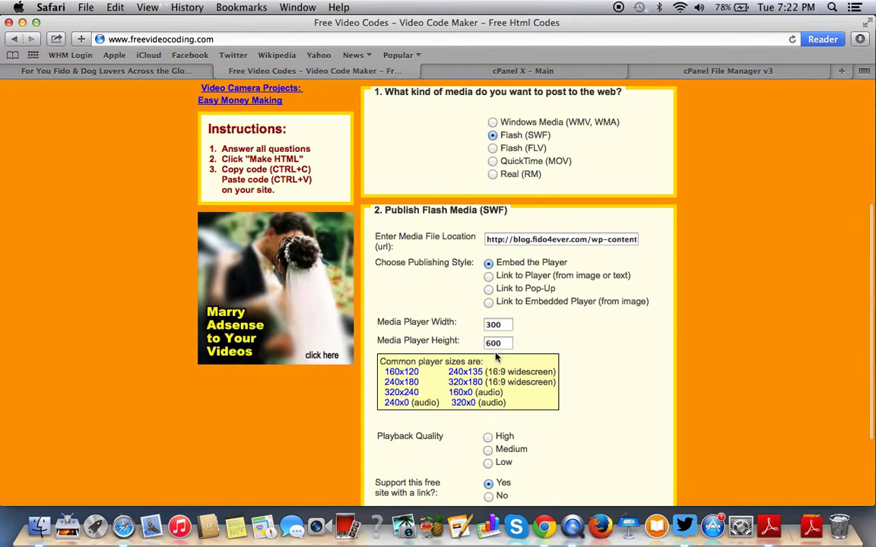
Generate High-quality embed code with no support link and copy the <embed> tag.
{"action": "scroll", "coordinate": [547, 350], "scroll_direction": "down", "scroll_amount": 1}
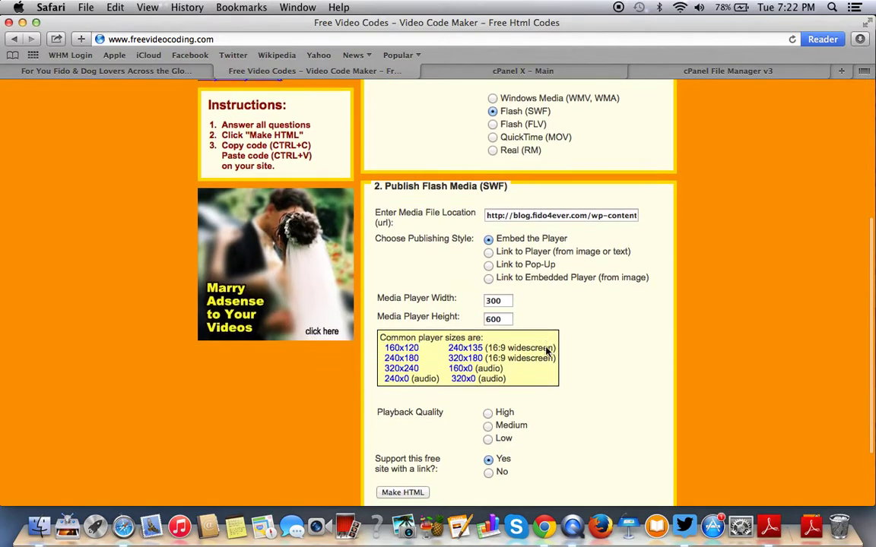
{"action": "scroll", "coordinate": [547, 349], "scroll_direction": "down", "scroll_amount": 3}
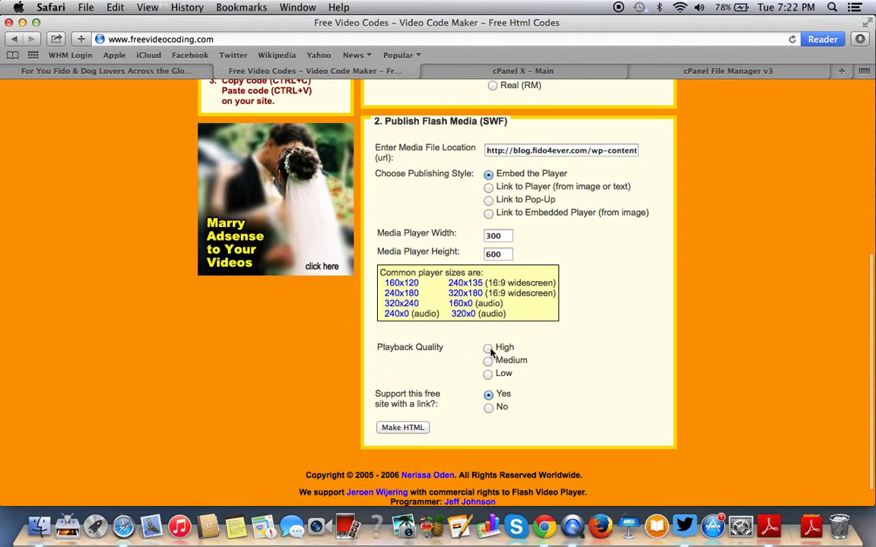
{"action": "left_click", "coordinate": [488, 349]}
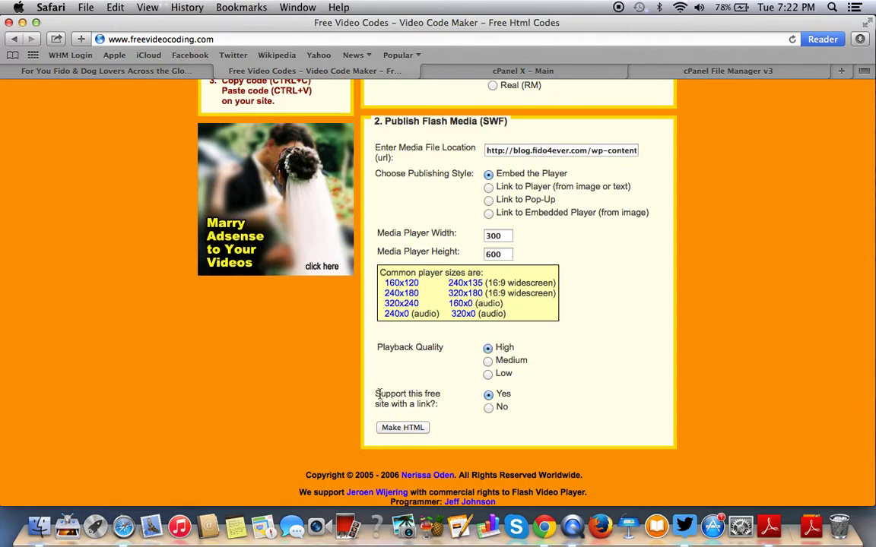
{"action": "left_click", "coordinate": [488, 408]}
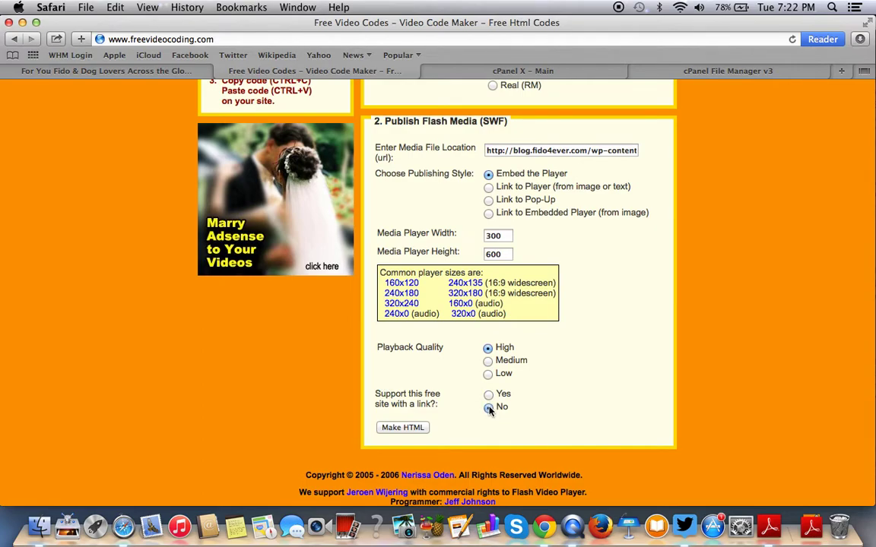
{"action": "left_click", "coordinate": [404, 431]}
{"action": "scroll", "coordinate": [404, 431], "scroll_direction": "down", "scroll_amount": 4}
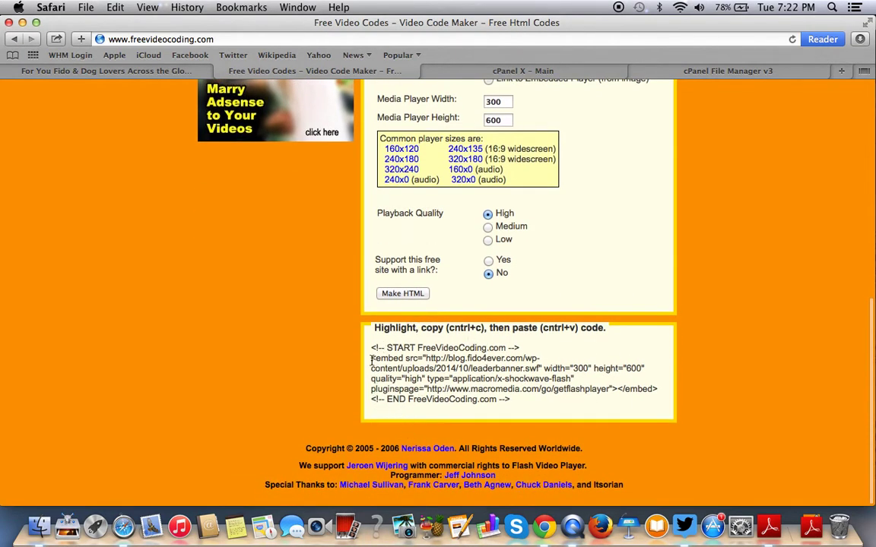
{"action": "left_click_drag", "start_coordinate": [371, 360], "coordinate": [657, 389]}
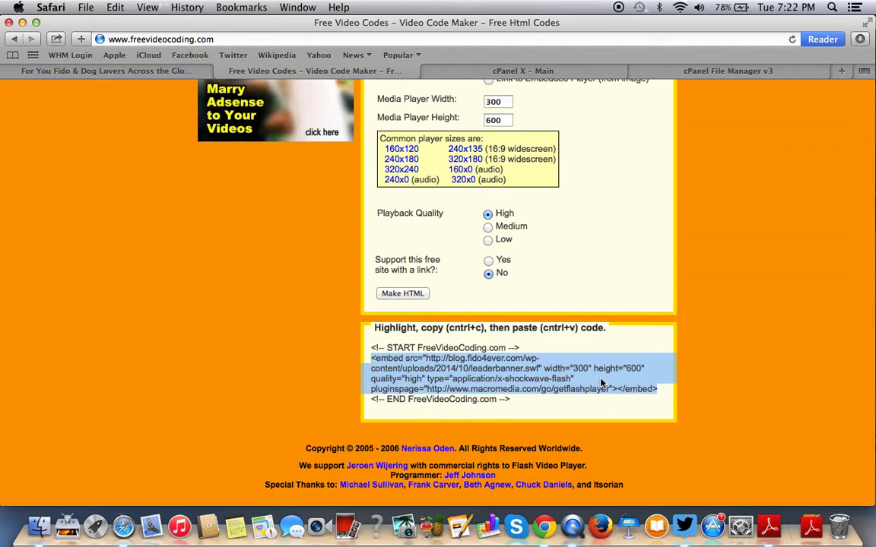
{"action": "key", "text": "super+c"}
Switch back to the fido4ever blog and go to its WordPress admin Dashboard via the admin bar.
{"action": "left_click", "coordinate": [170, 73]}
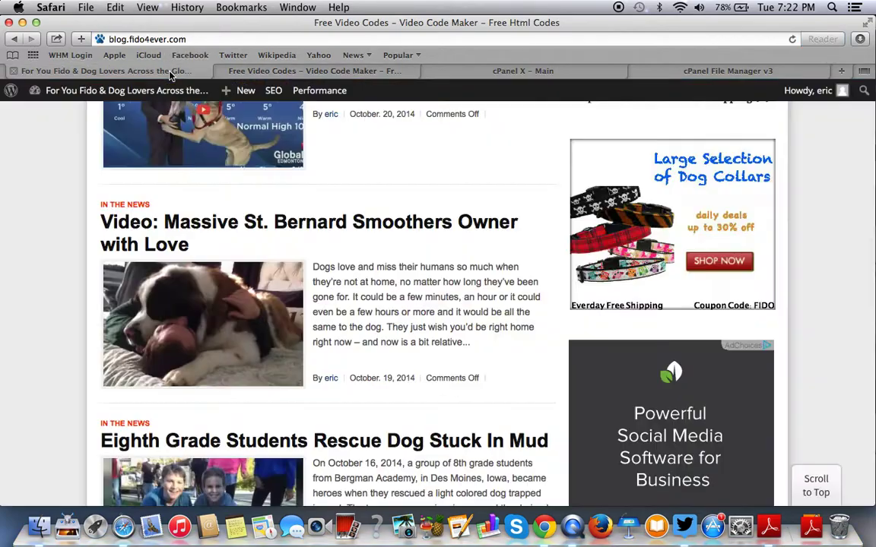
{"action": "scroll", "coordinate": [175, 270], "scroll_direction": "up", "scroll_amount": 15}
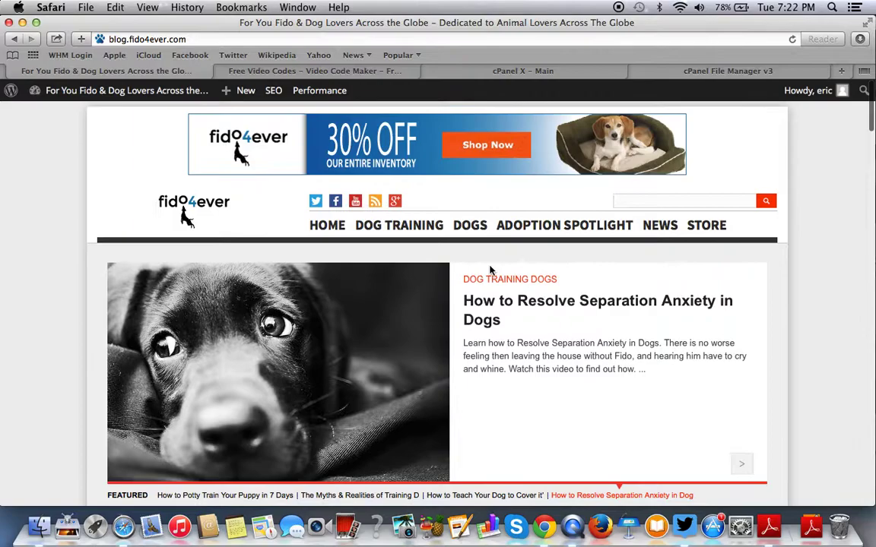
{"action": "scroll", "coordinate": [570, 272], "scroll_direction": "down", "scroll_amount": 15}
{"action": "scroll", "coordinate": [572, 271], "scroll_direction": "down", "scroll_amount": 10}
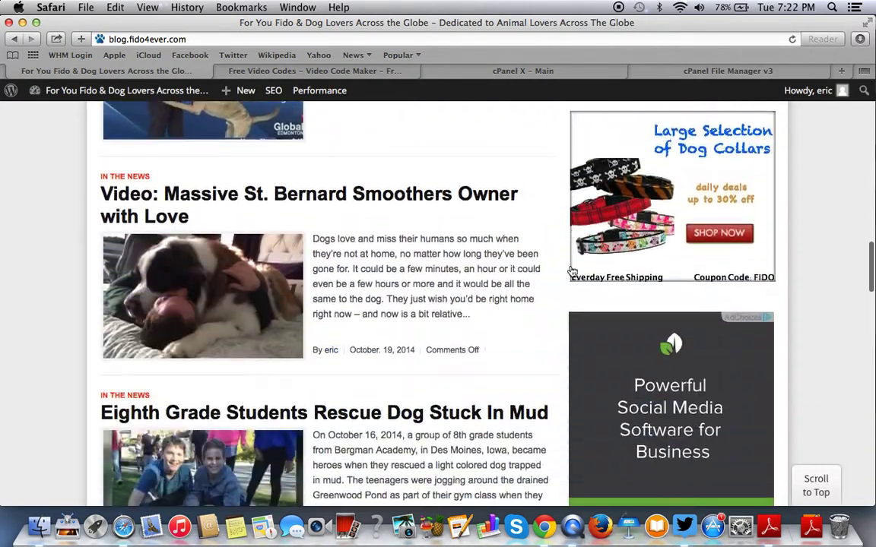
{"action": "scroll", "coordinate": [652, 234], "scroll_direction": "up", "scroll_amount": 5}
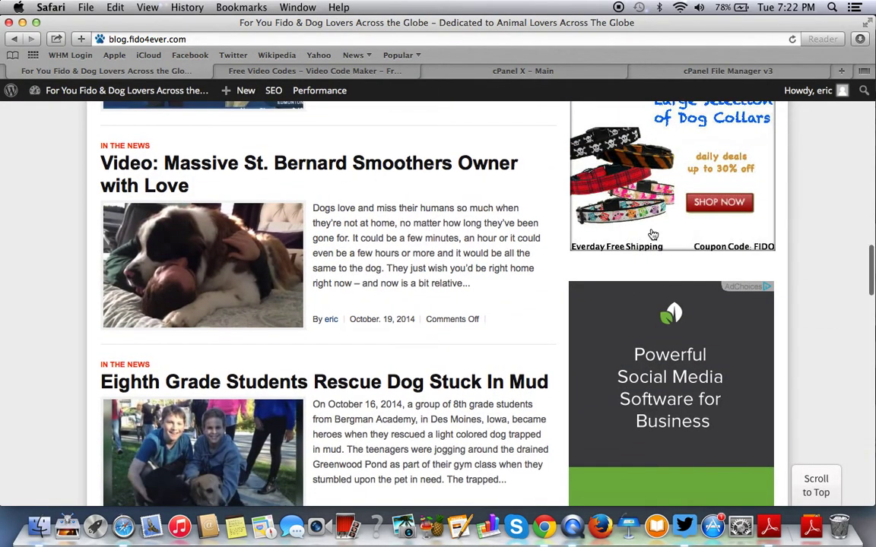
{"action": "scroll", "coordinate": [652, 234], "scroll_direction": "down", "scroll_amount": 1}
{"action": "scroll", "coordinate": [653, 234], "scroll_direction": "down", "scroll_amount": 3}
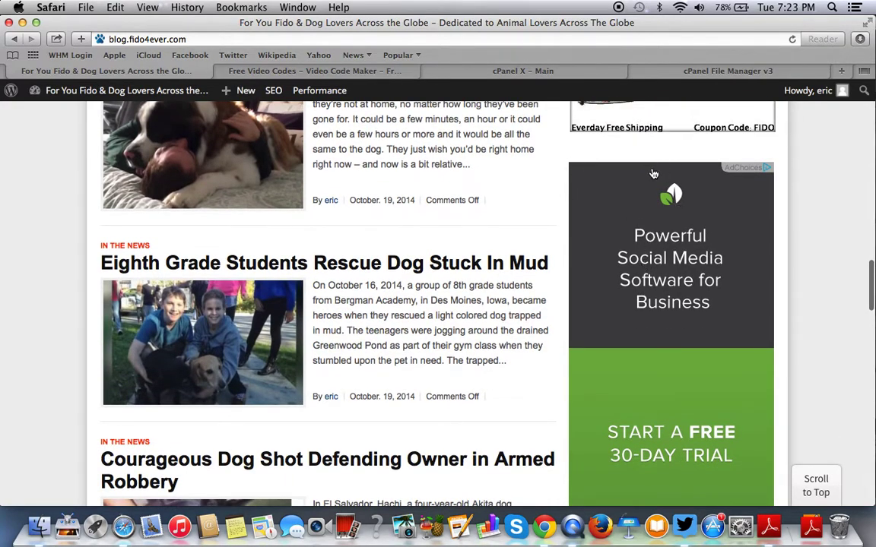
{"action": "scroll", "coordinate": [650, 172], "scroll_direction": "up", "scroll_amount": 10}
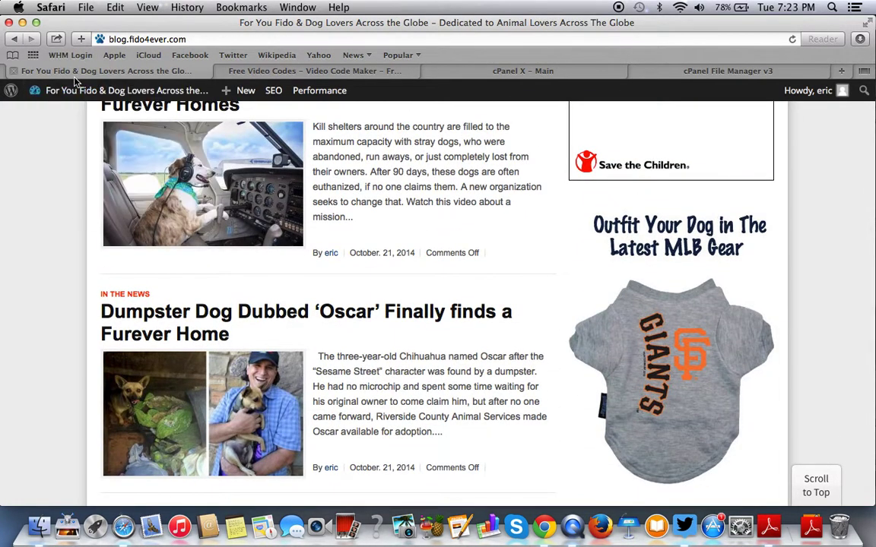
{"action": "mouse_move", "coordinate": [68, 92]}
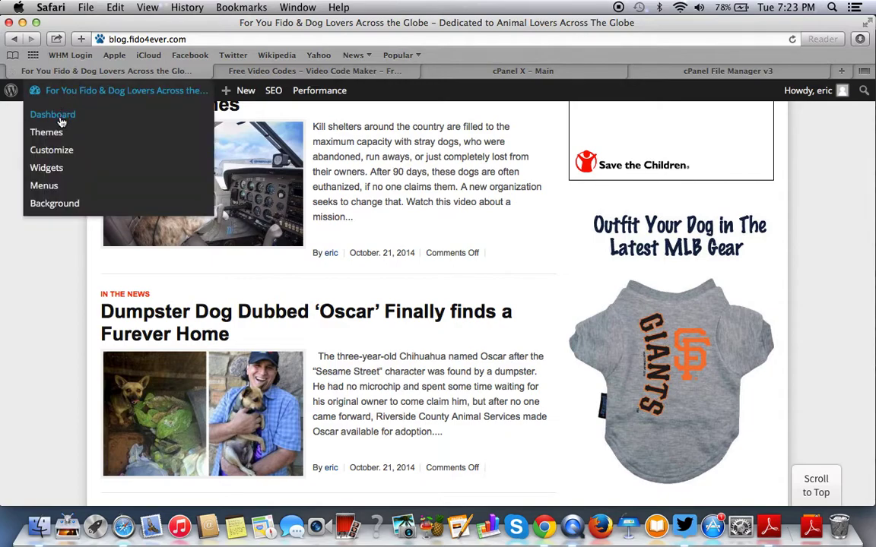
{"action": "left_click", "coordinate": [60, 122]}
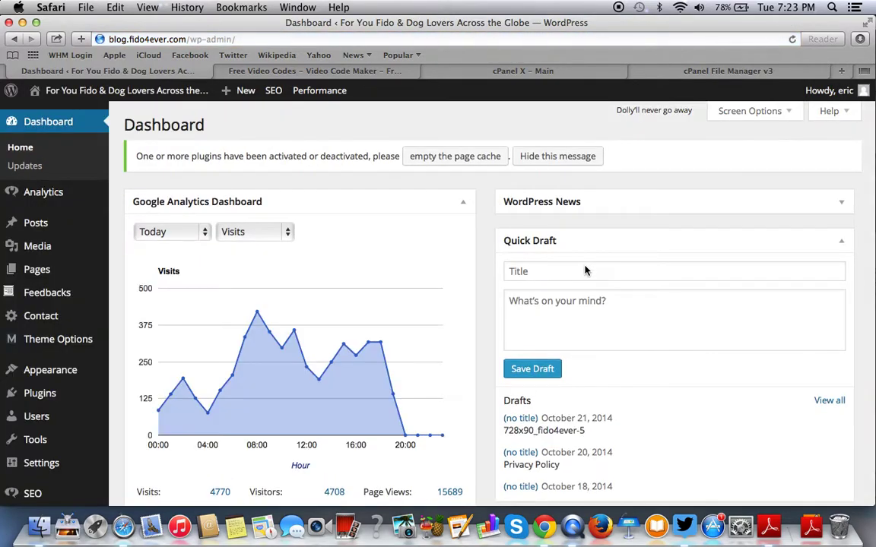
{"action": "scroll", "coordinate": [255, 339], "scroll_direction": "down", "scroll_amount": 3}
{"action": "scroll", "coordinate": [255, 339], "scroll_direction": "up", "scroll_amount": 3}
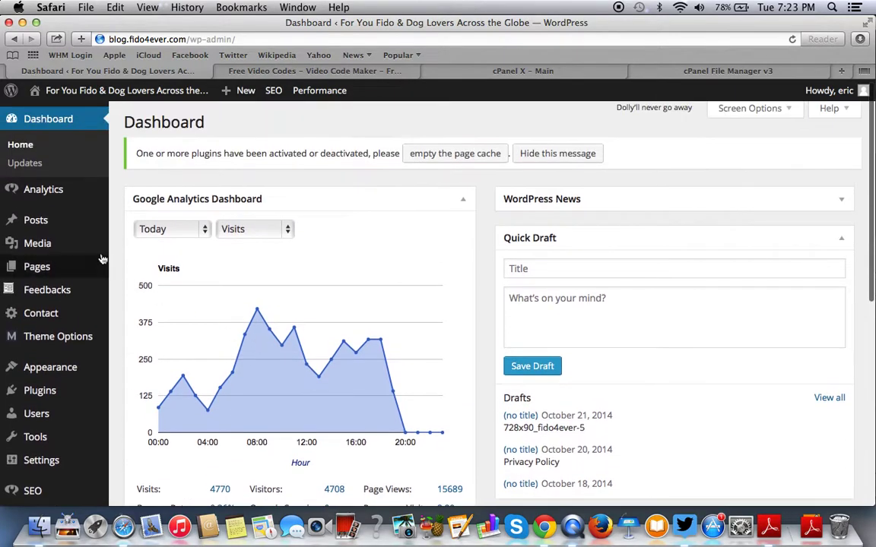
Start a new post and paste the 300×600 leaderbanner.swf embed code into its HTML view.
{"action": "mouse_move", "coordinate": [68, 229]}
{"action": "left_click", "coordinate": [161, 244]}
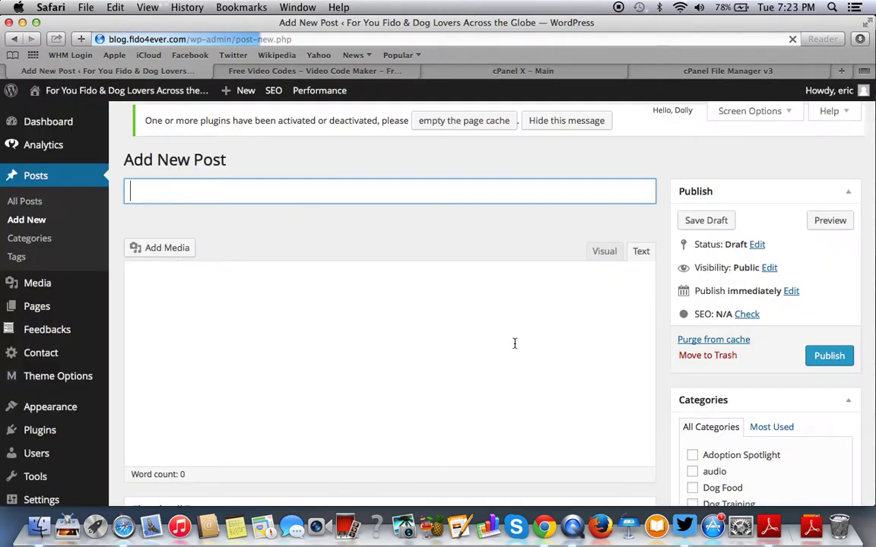
{"action": "left_click", "coordinate": [607, 263]}
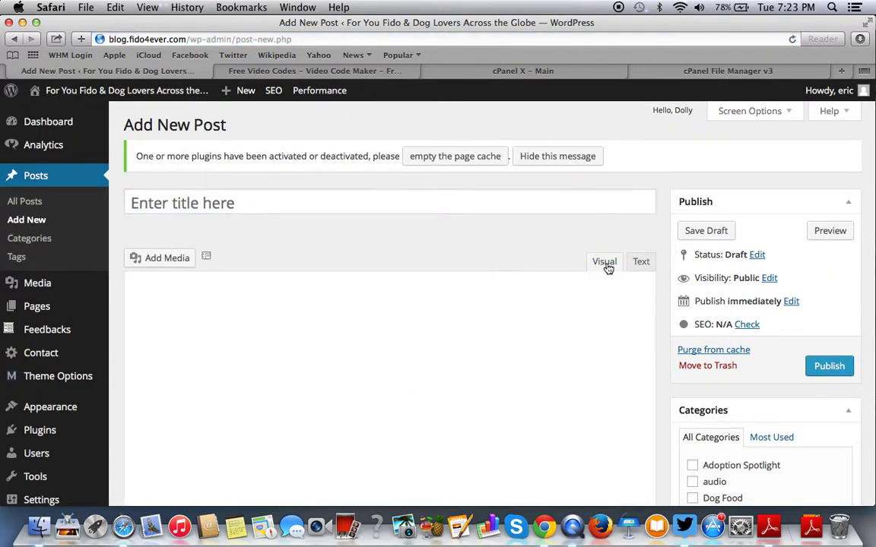
{"action": "scroll", "coordinate": [441, 382], "scroll_direction": "down", "scroll_amount": 2}
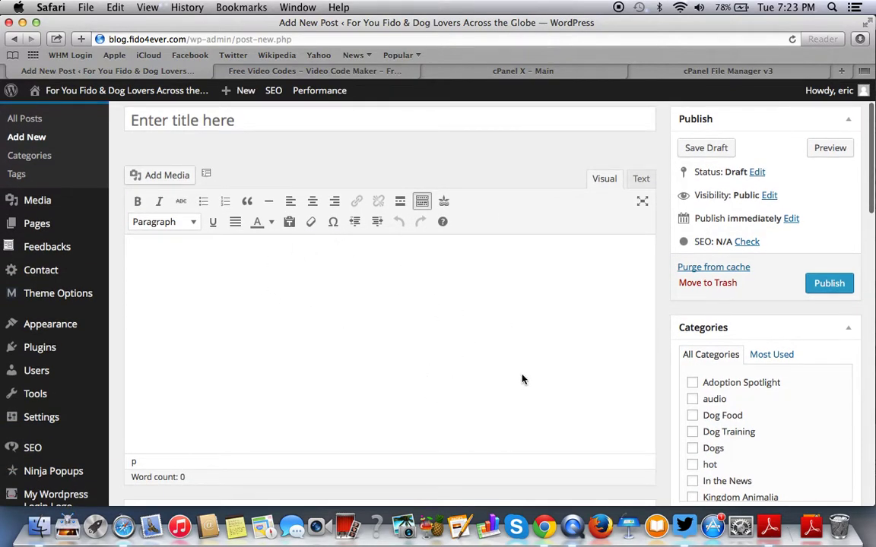
{"action": "left_click", "coordinate": [642, 180]}
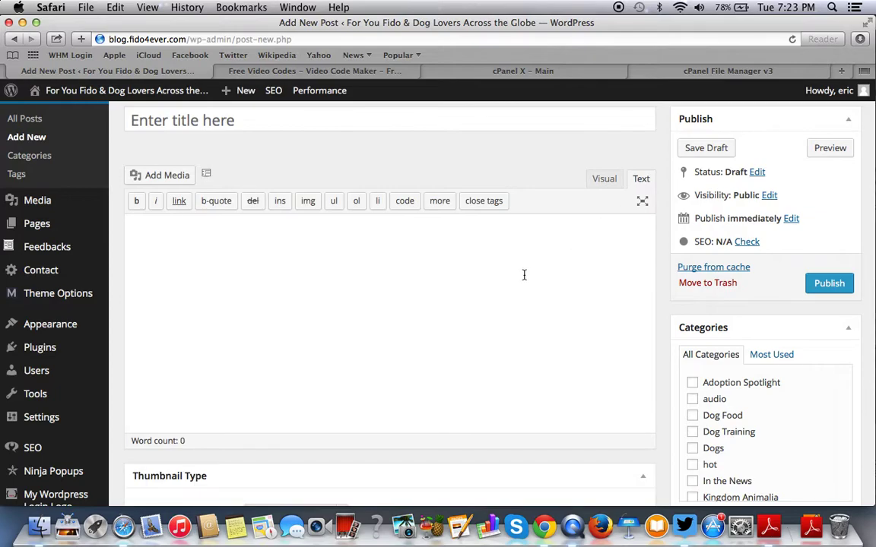
{"action": "key", "text": "super+v"}
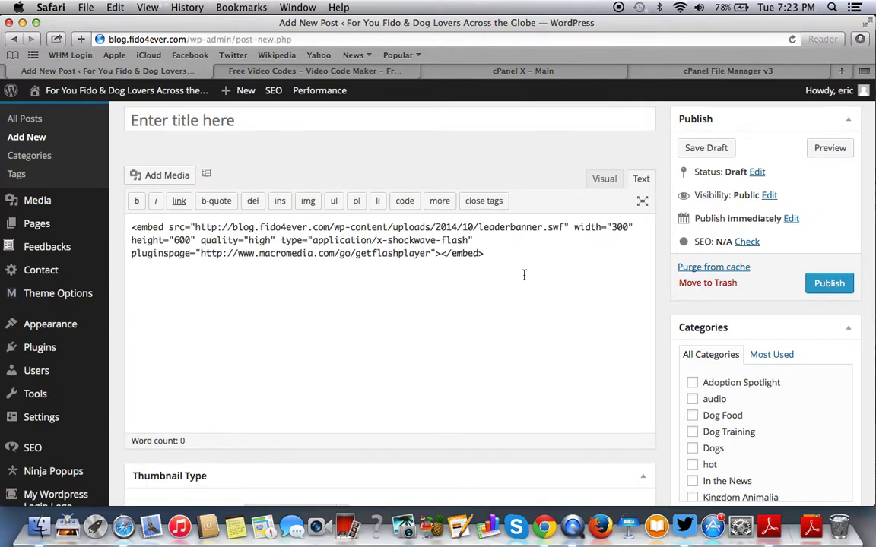
{"action": "left_click", "coordinate": [605, 183]}
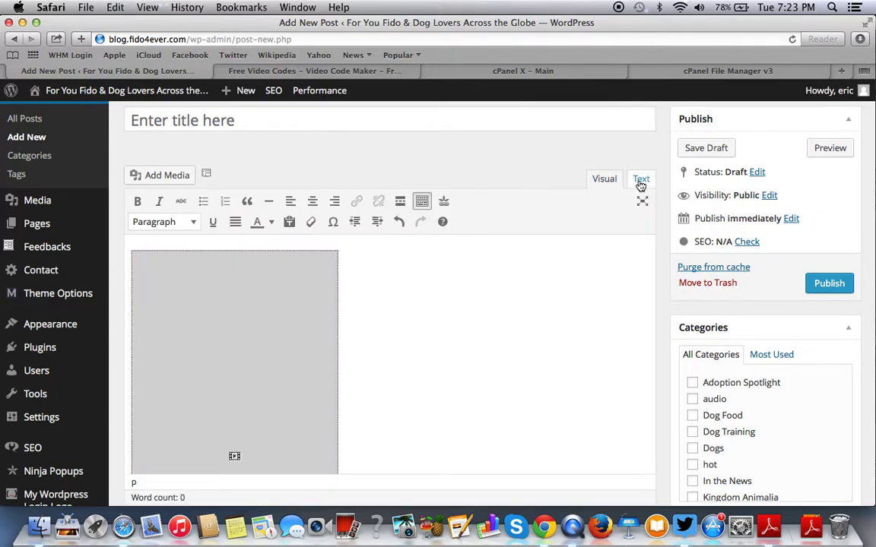
{"action": "left_click", "coordinate": [642, 182]}
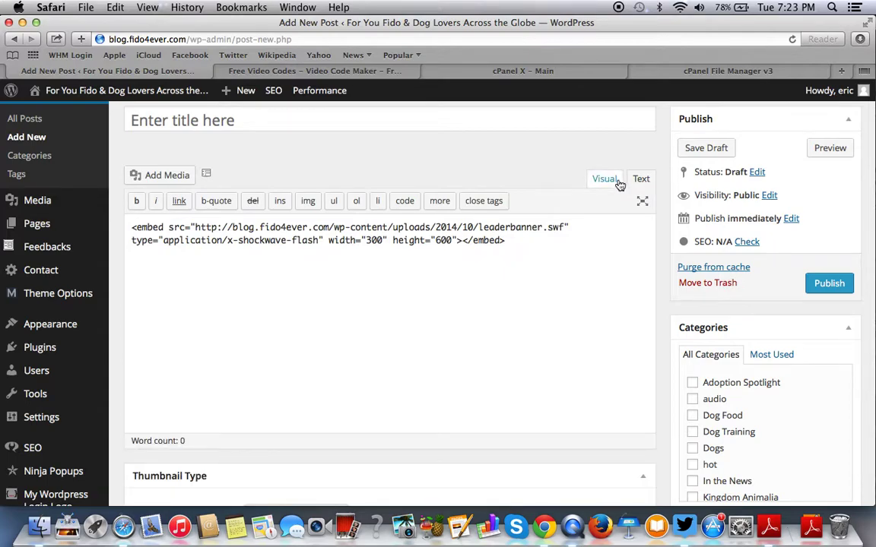
{"action": "left_click", "coordinate": [602, 181]}
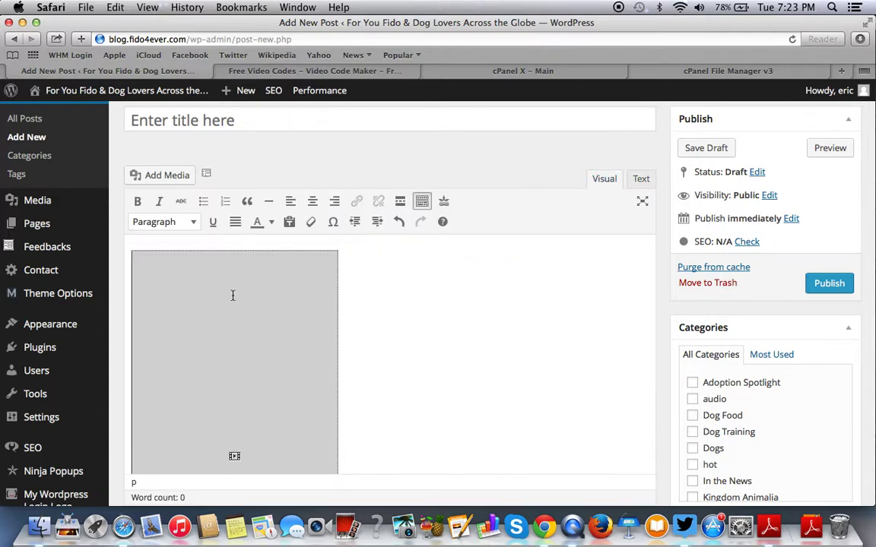
Select the Flash placeholder and bring up the insert-link dialog for it.
{"action": "scroll", "coordinate": [239, 321], "scroll_direction": "down", "scroll_amount": 5}
{"action": "scroll", "coordinate": [240, 322], "scroll_direction": "down", "scroll_amount": 3}
{"action": "scroll", "coordinate": [240, 321], "scroll_direction": "up", "scroll_amount": 7}
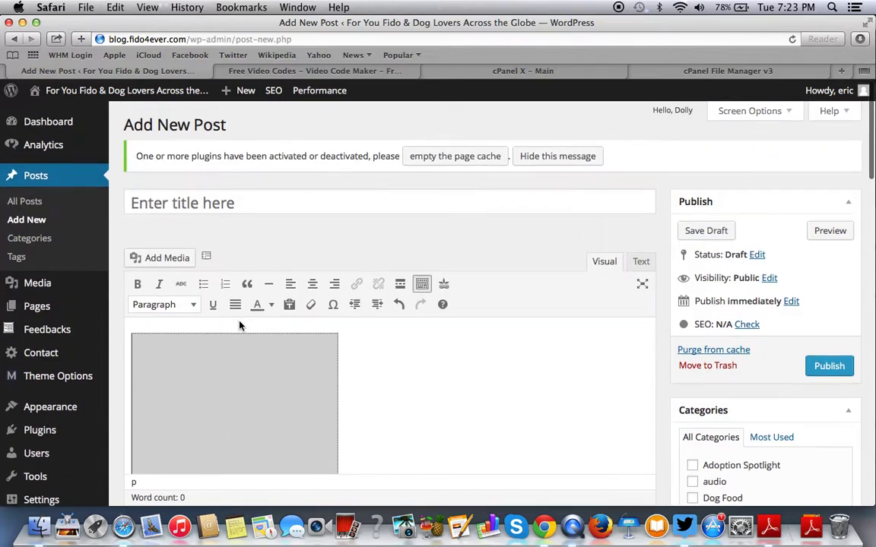
{"action": "scroll", "coordinate": [239, 322], "scroll_direction": "down", "scroll_amount": 2}
{"action": "left_click", "coordinate": [239, 322]}
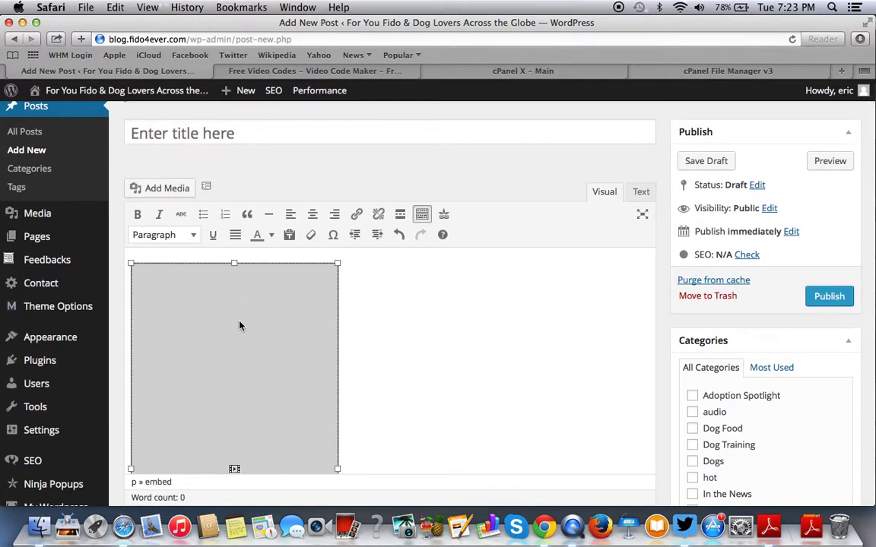
{"action": "left_click", "coordinate": [358, 215]}
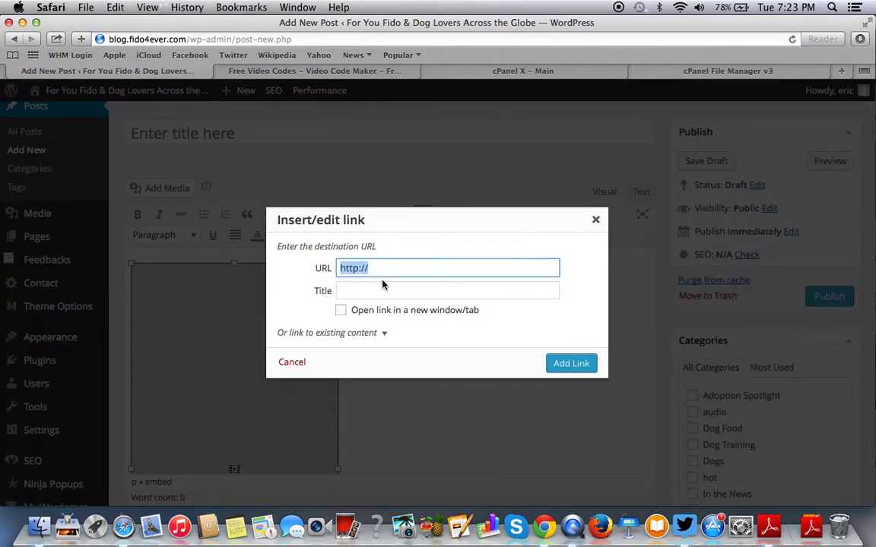
{"action": "left_click", "coordinate": [382, 265]}
{"action": "key", "text": "super+t"}
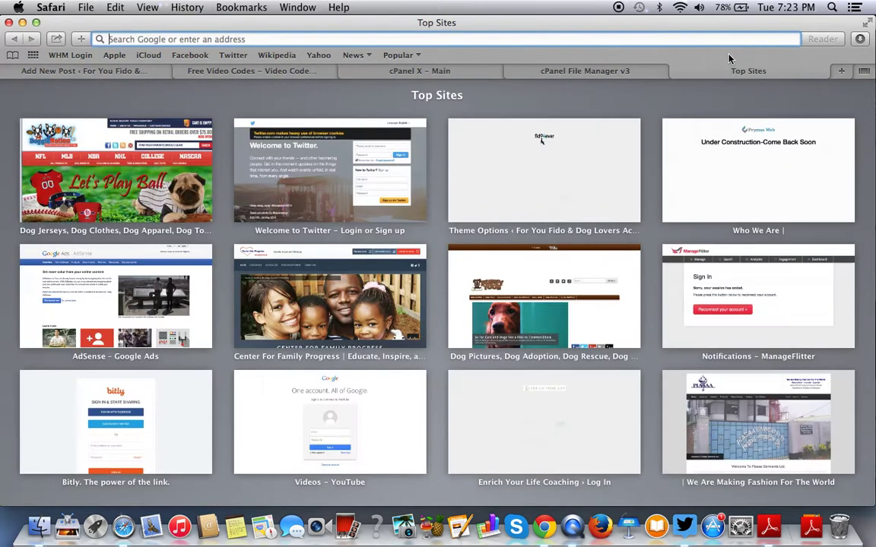
{"action": "type", "text": "www,."}
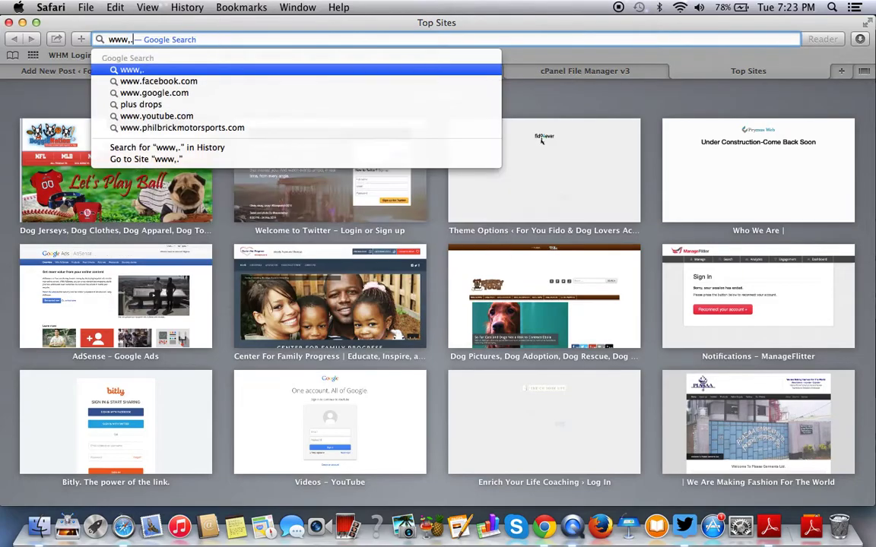
{"action": "key", "text": "BackSpace"}
{"action": "key", "text": "BackSpace"}
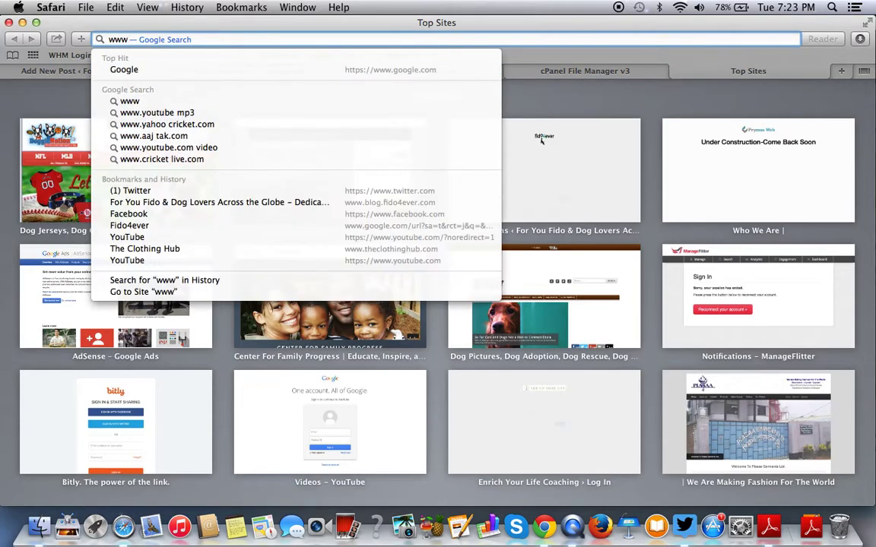
{"action": "type", "text": ".fid"}
{"action": "key", "text": "Right"}
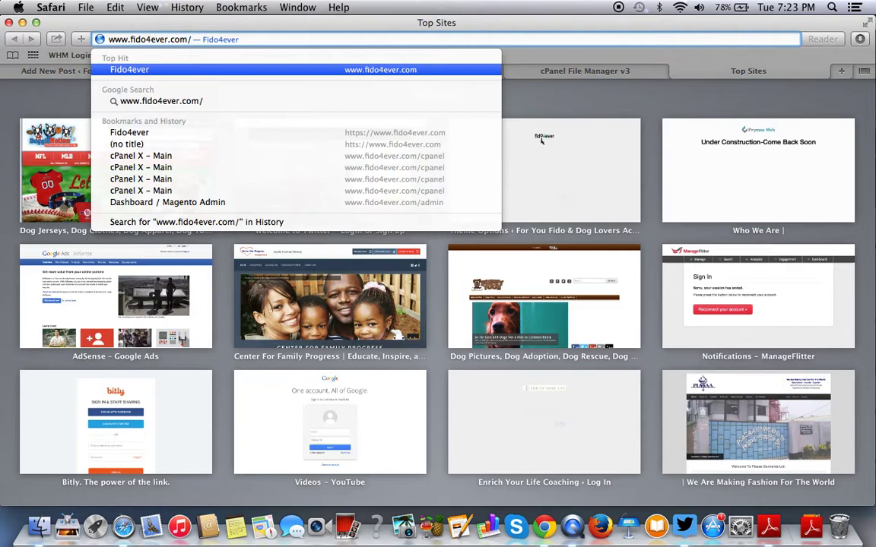
{"action": "key", "text": "Return"}
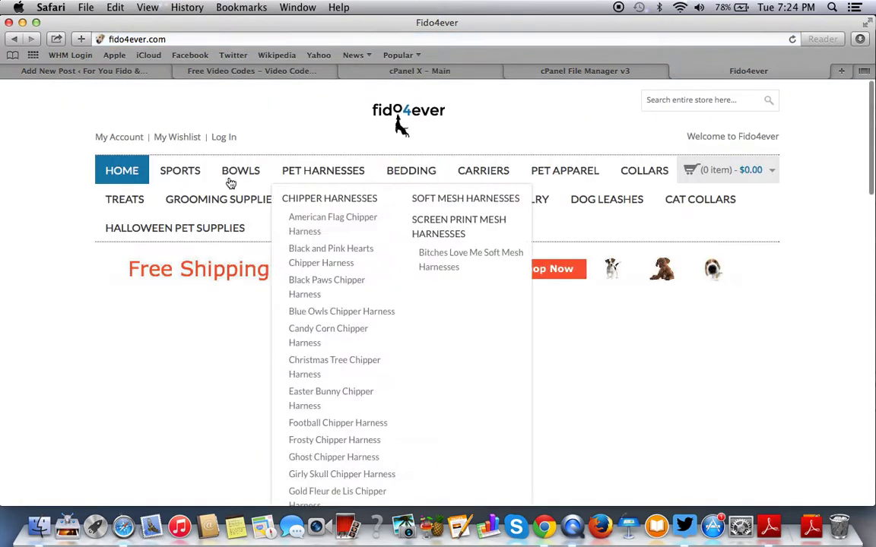
Go to Sports > Browse Sports Gear and select the page's address for copying.
{"action": "mouse_move", "coordinate": [175, 174]}
{"action": "left_click", "coordinate": [174, 199]}
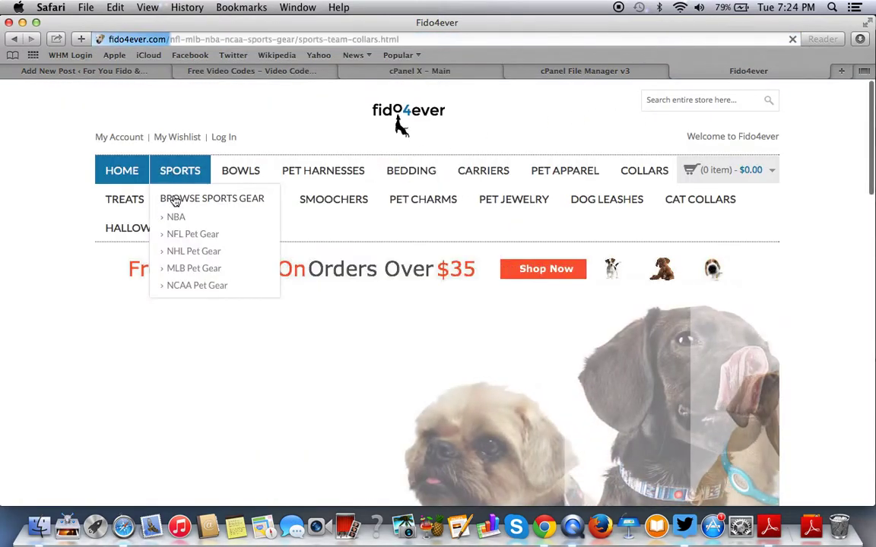
{"action": "scroll", "coordinate": [173, 199], "scroll_direction": "down", "scroll_amount": 10}
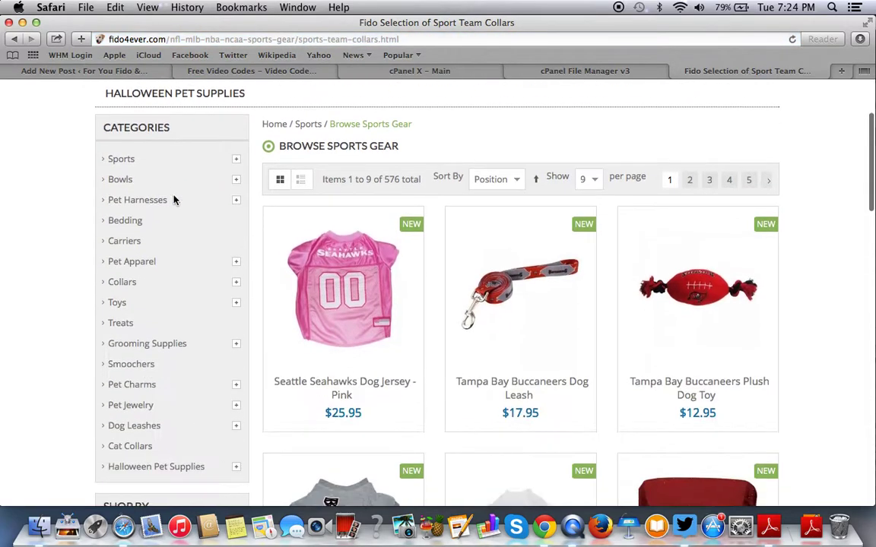
{"action": "scroll", "coordinate": [173, 199], "scroll_direction": "down", "scroll_amount": 6}
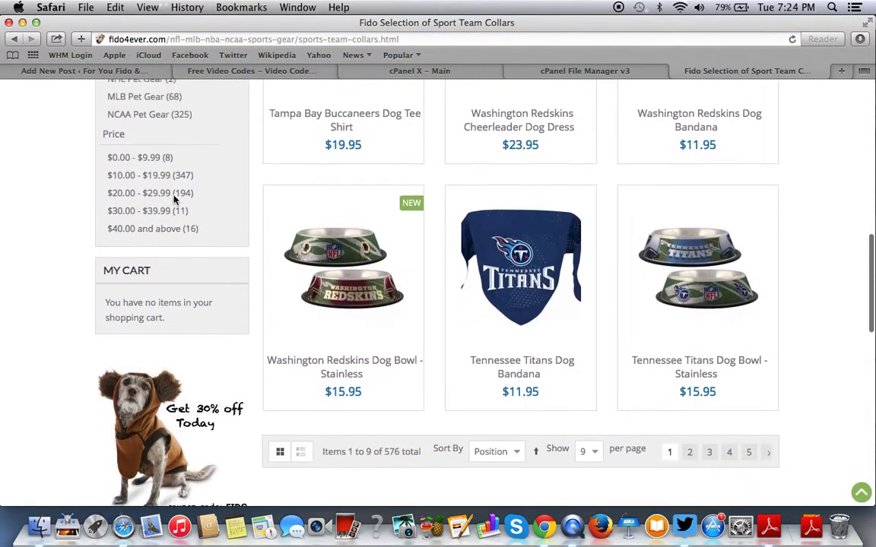
{"action": "scroll", "coordinate": [173, 199], "scroll_direction": "up", "scroll_amount": 6}
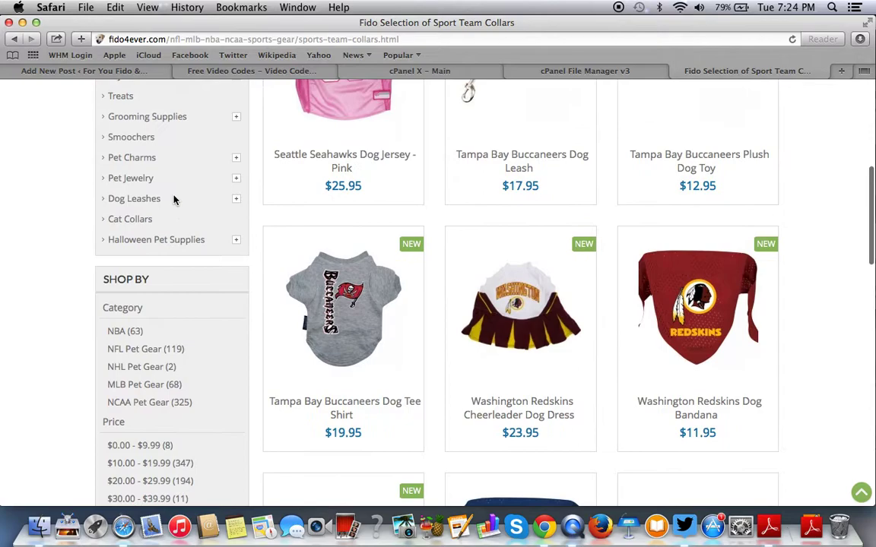
{"action": "scroll", "coordinate": [148, 251], "scroll_direction": "down", "scroll_amount": 1}
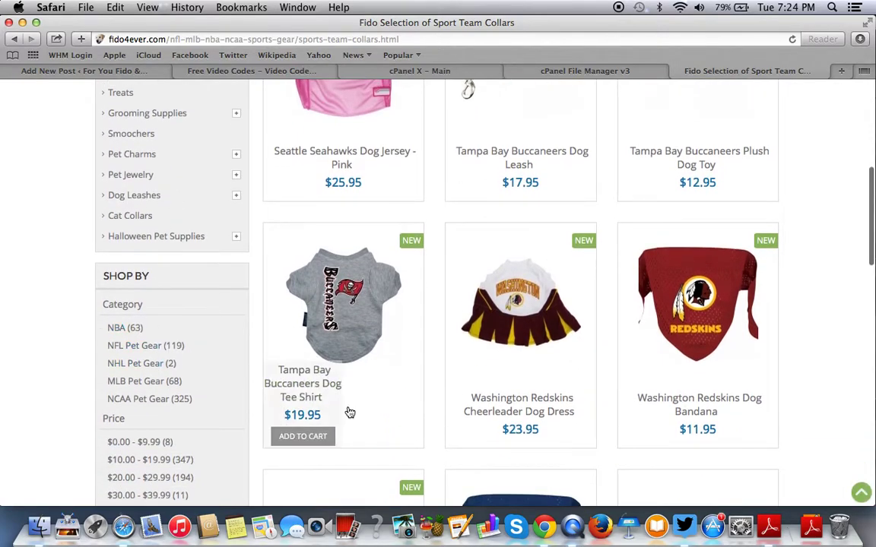
{"action": "scroll", "coordinate": [348, 411], "scroll_direction": "up", "scroll_amount": 10}
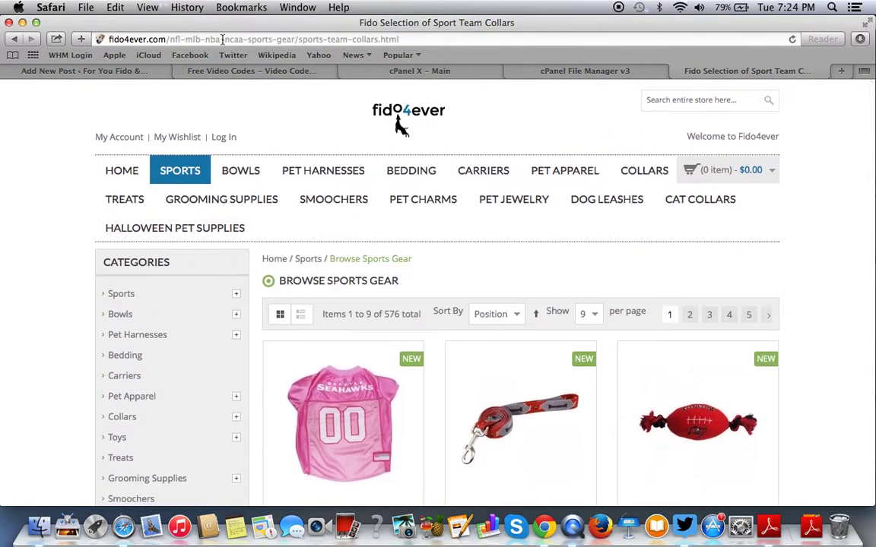
{"action": "left_click", "coordinate": [222, 39]}
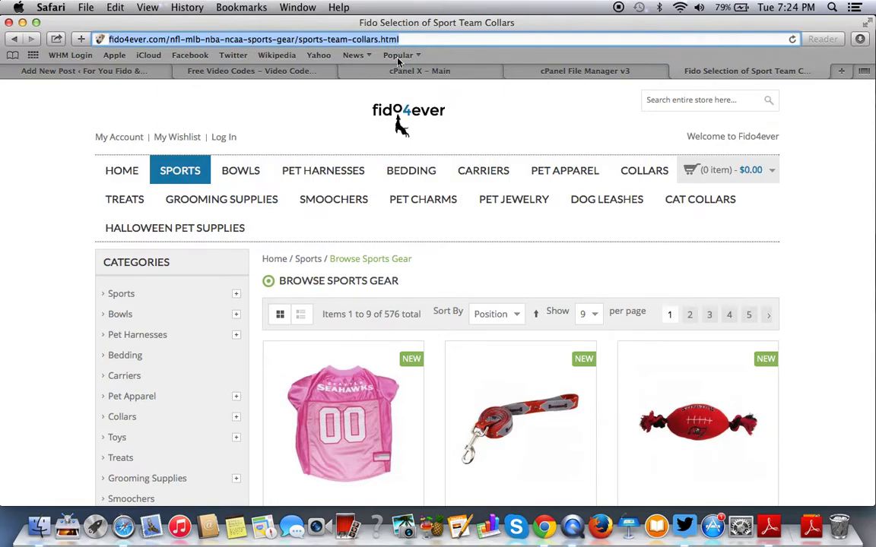
Back in WordPress, link the embed to the pasted sports-team-collars page address.
{"action": "left_click", "coordinate": [106, 72]}
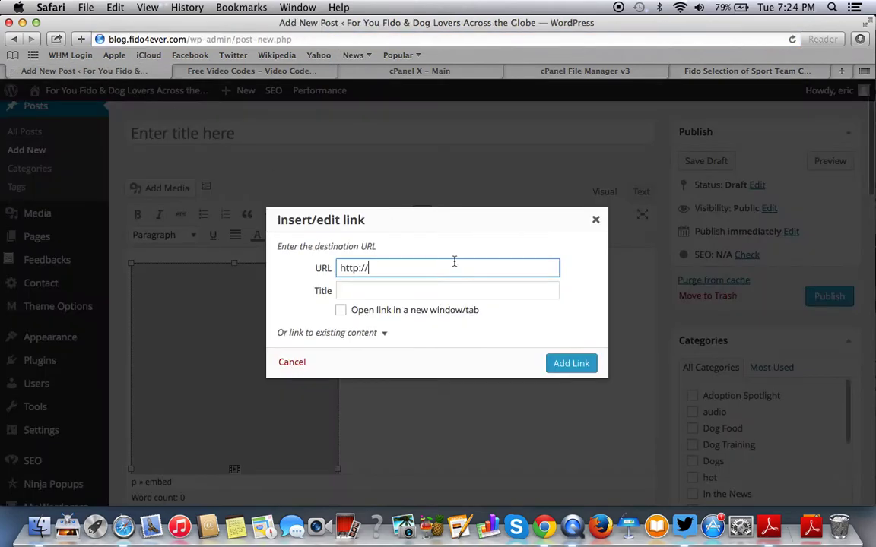
{"action": "key", "text": "super+v"}
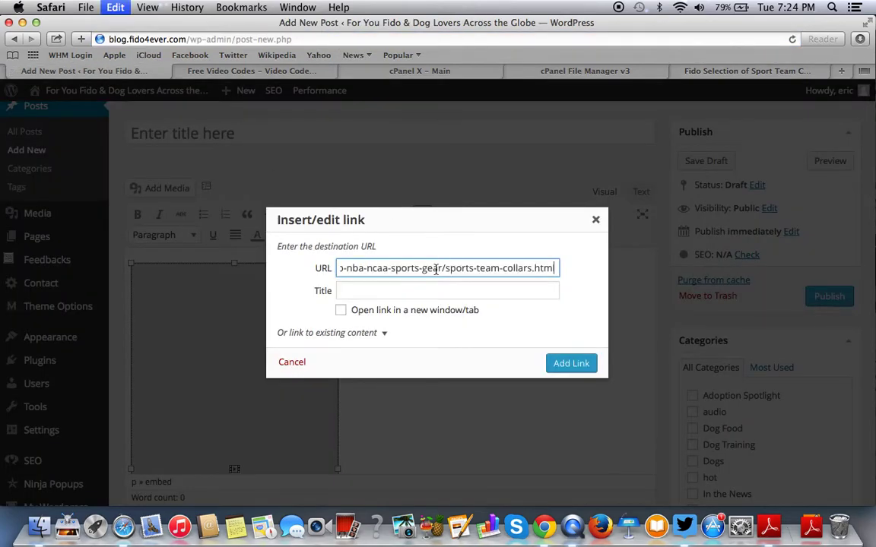
{"action": "left_click", "coordinate": [572, 364]}
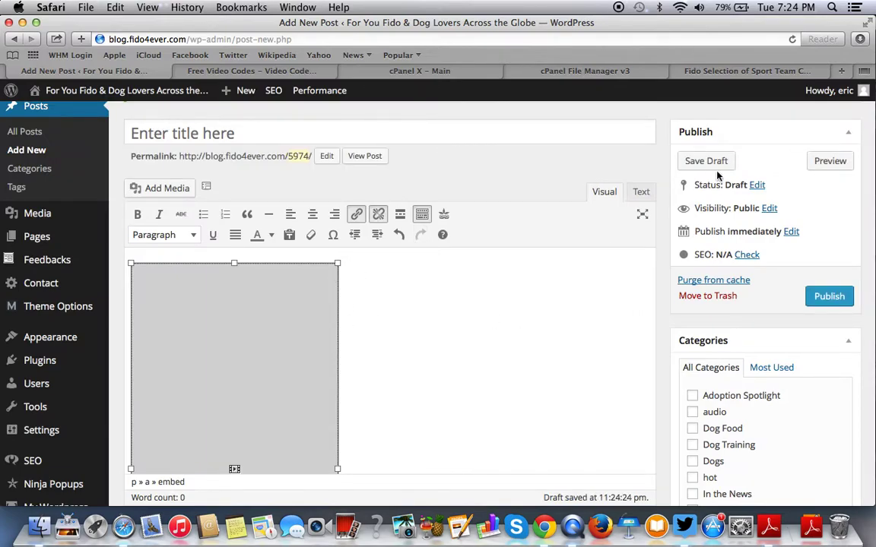
Show the linked embed's HTML in the Text view and select all of it.
{"action": "left_click", "coordinate": [641, 192]}
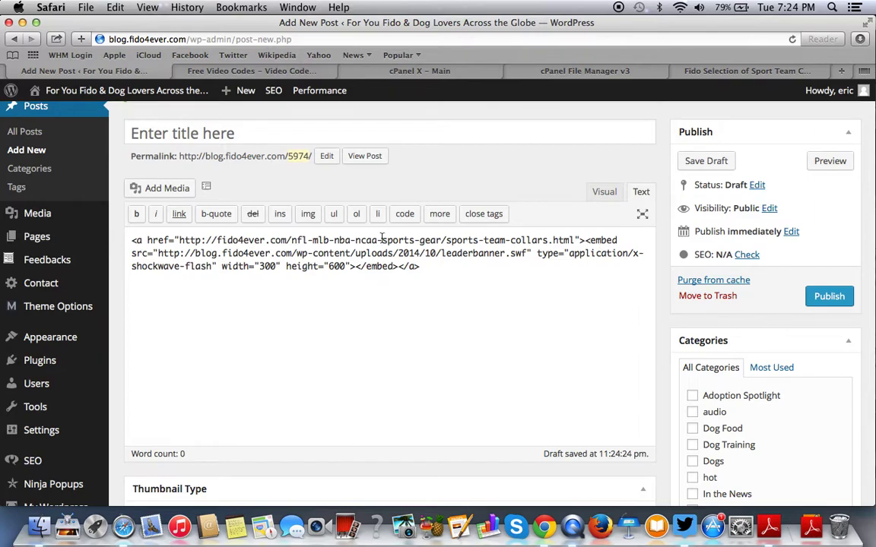
{"action": "left_click", "coordinate": [605, 192]}
{"action": "left_click", "coordinate": [640, 192]}
{"action": "key", "text": "super+a"}
{"action": "key", "text": "super+c"}
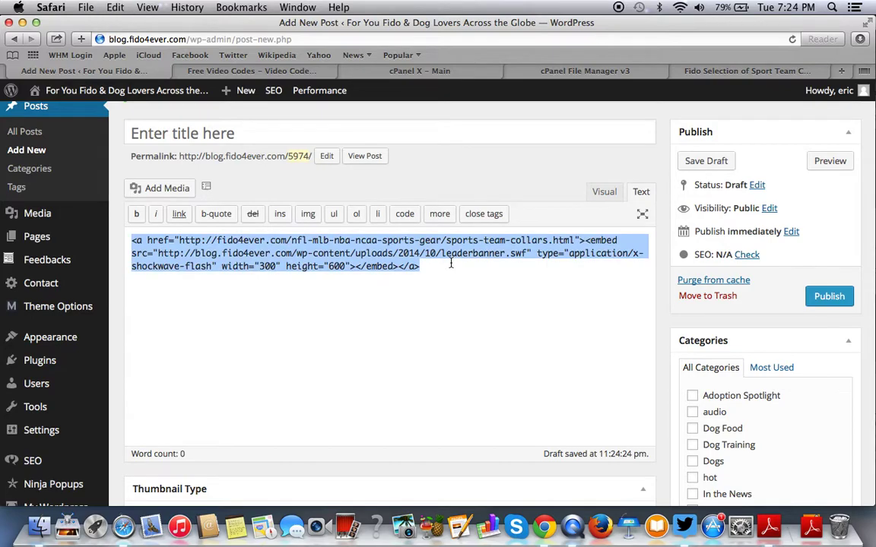
{"action": "scroll", "coordinate": [104, 370], "scroll_direction": "down", "scroll_amount": 3}
Leave the unsaved post for Appearance > Widgets, confirming Leave Page.
{"action": "scroll", "coordinate": [105, 370], "scroll_direction": "down", "scroll_amount": 2}
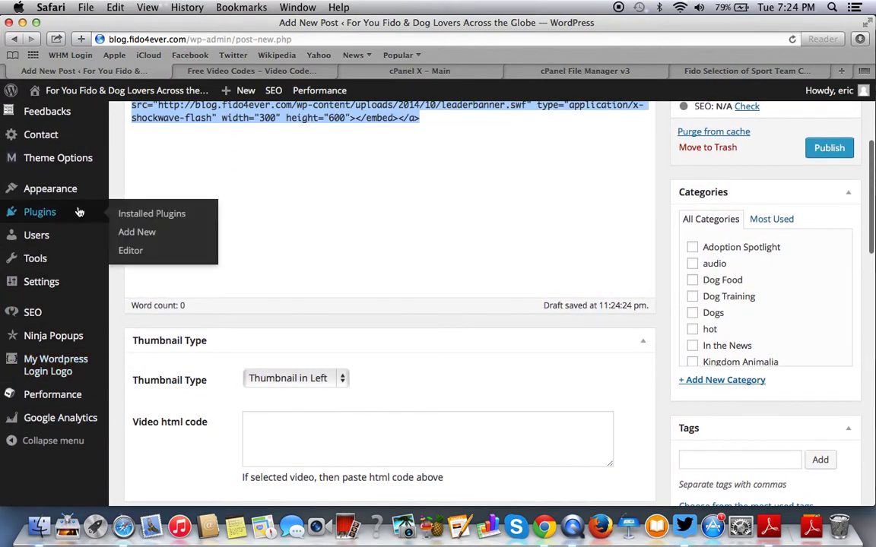
{"action": "mouse_move", "coordinate": [76, 197]}
{"action": "left_click", "coordinate": [149, 228]}
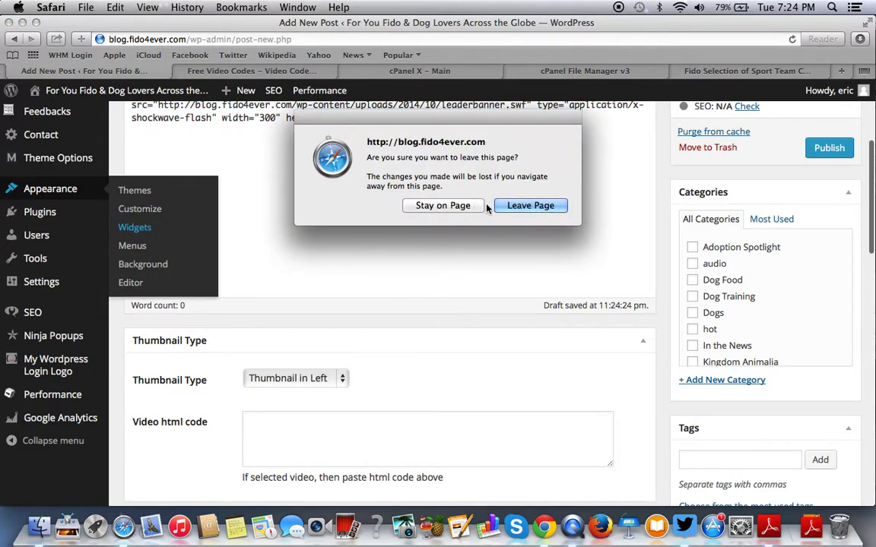
{"action": "left_click", "coordinate": [456, 206]}
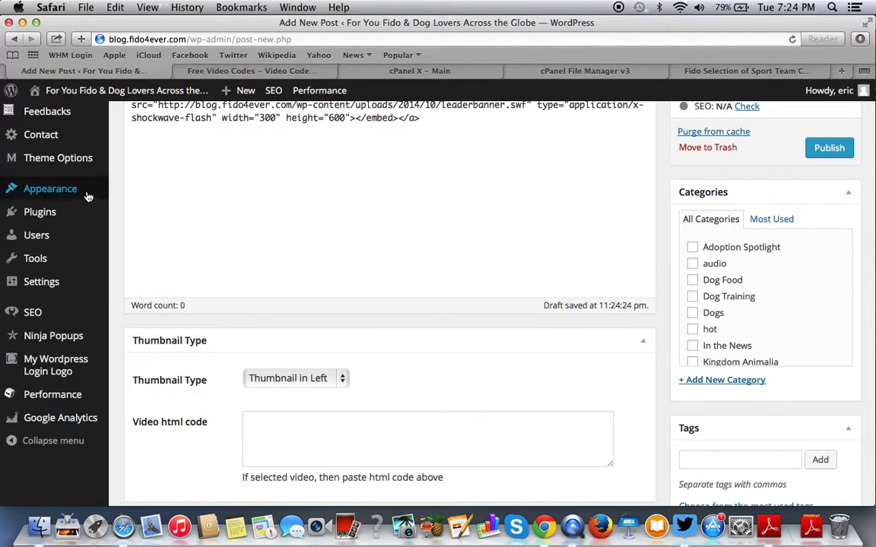
{"action": "left_click", "coordinate": [145, 230]}
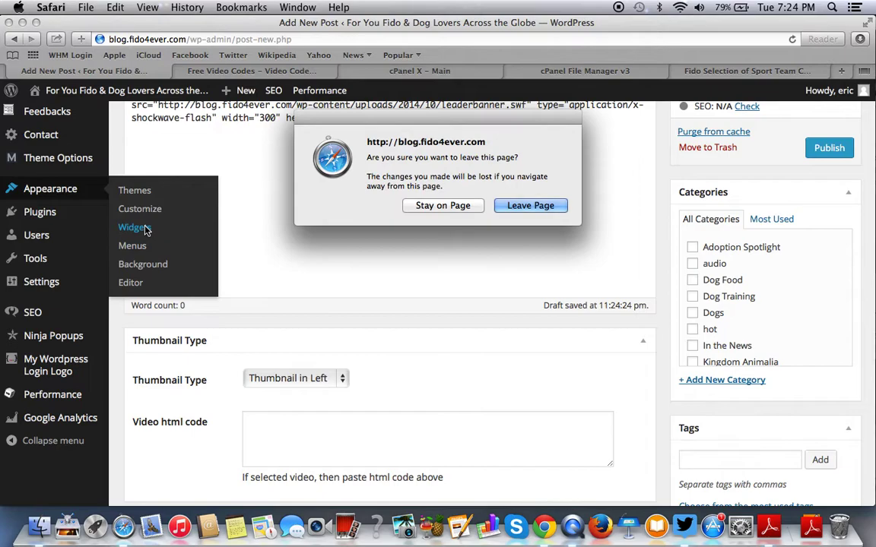
{"action": "left_click", "coordinate": [511, 204]}
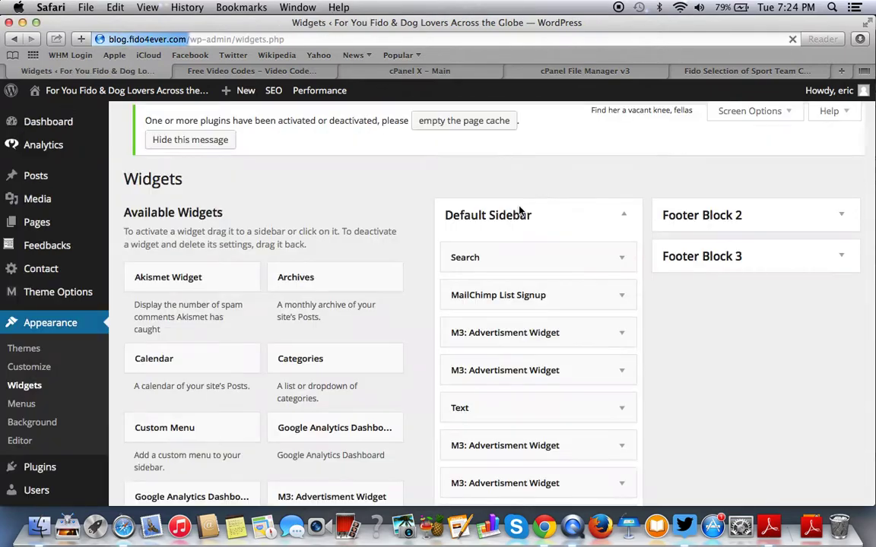
Add a Text widget to Default Sidebar with the linked leaderbanner.swf embed code, save and collapse it.
{"action": "scroll", "coordinate": [520, 211], "scroll_direction": "down", "scroll_amount": 15}
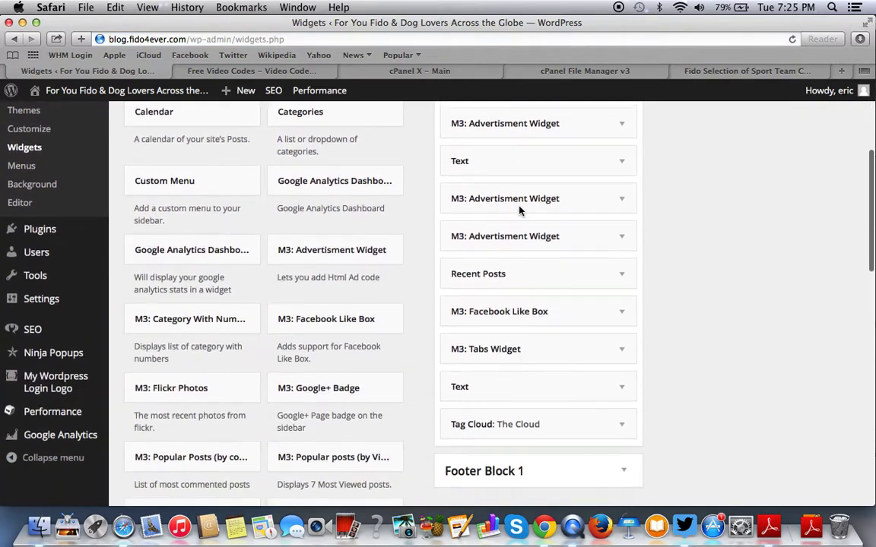
{"action": "scroll", "coordinate": [520, 211], "scroll_direction": "down", "scroll_amount": 2}
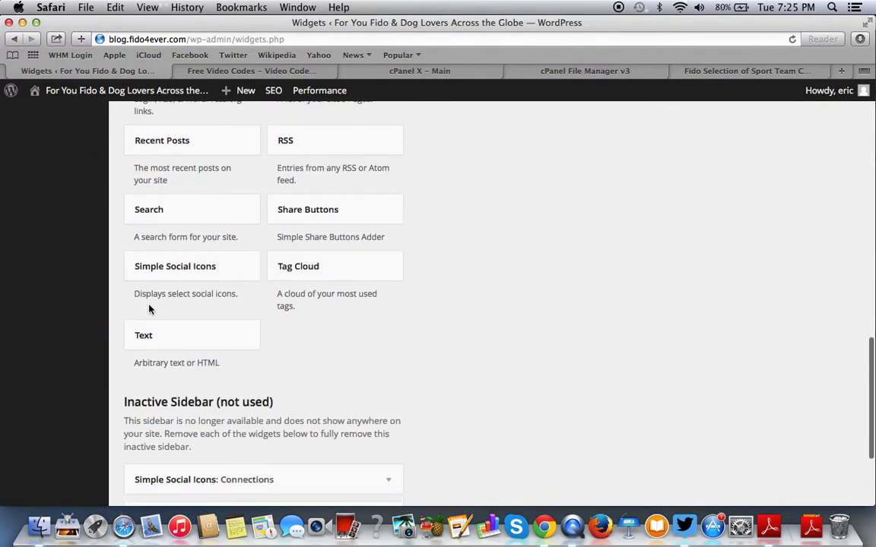
{"action": "left_click_drag", "start_coordinate": [212, 329], "coordinate": [475, 213]}
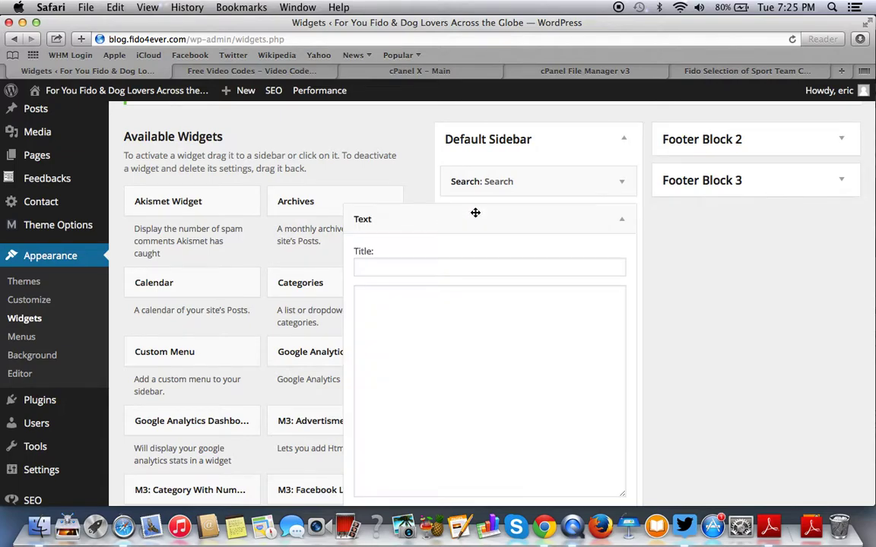
{"action": "left_click", "coordinate": [430, 320]}
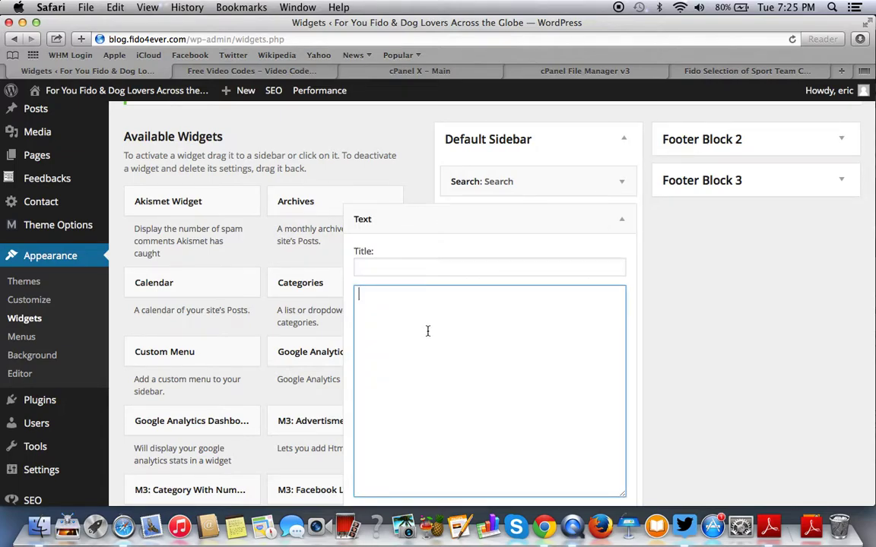
{"action": "key", "text": "super+v"}
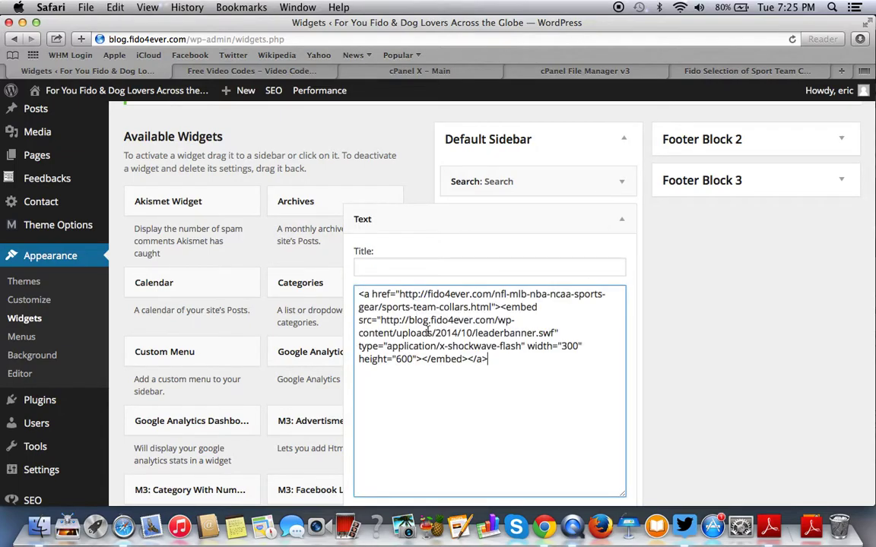
{"action": "left_click", "coordinate": [393, 269]}
{"action": "scroll", "coordinate": [495, 318], "scroll_direction": "down", "scroll_amount": 5}
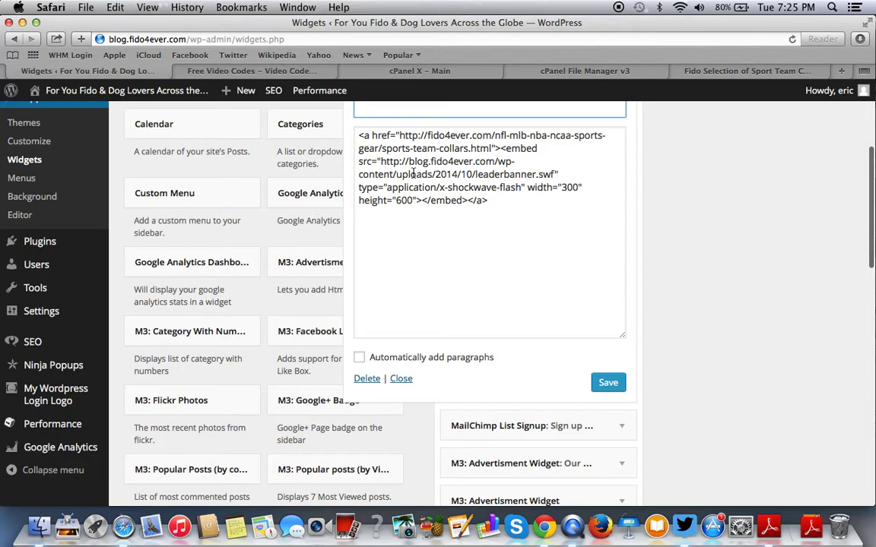
{"action": "left_click", "coordinate": [610, 386]}
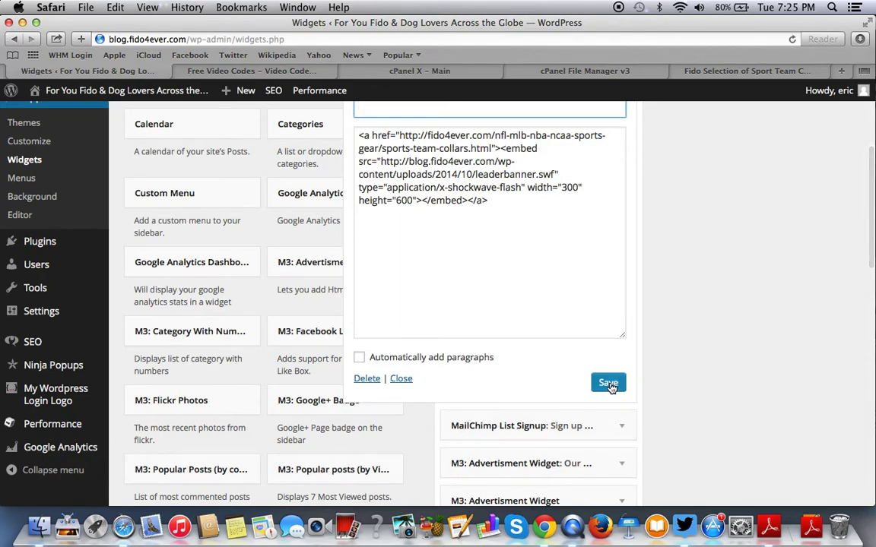
{"action": "scroll", "coordinate": [609, 387], "scroll_direction": "up", "scroll_amount": 4}
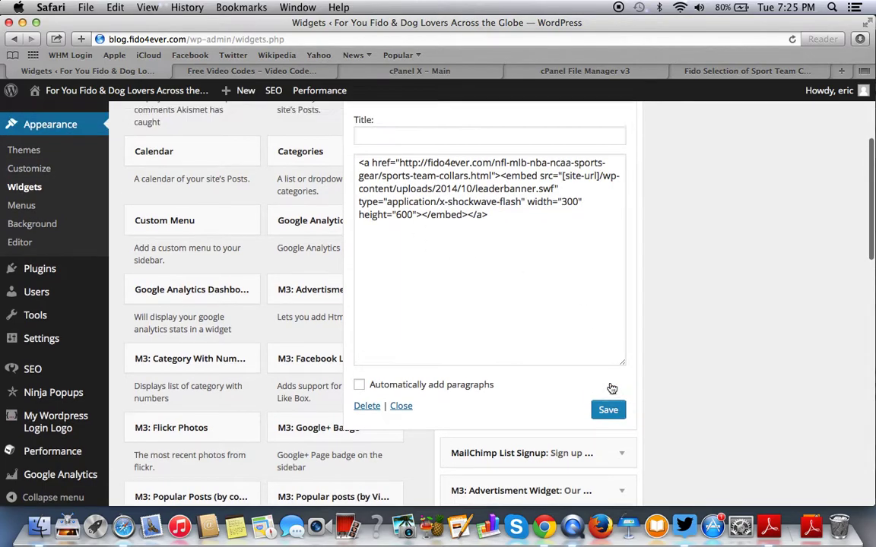
{"action": "left_click", "coordinate": [623, 185]}
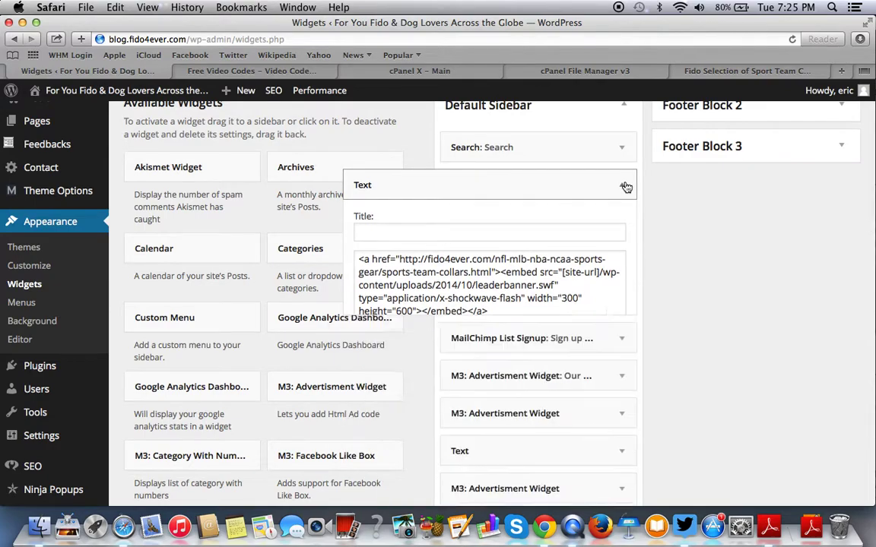
Visit the live blog and scroll to the 30% OFF banner in the sidebar.
{"action": "left_click", "coordinate": [64, 112]}
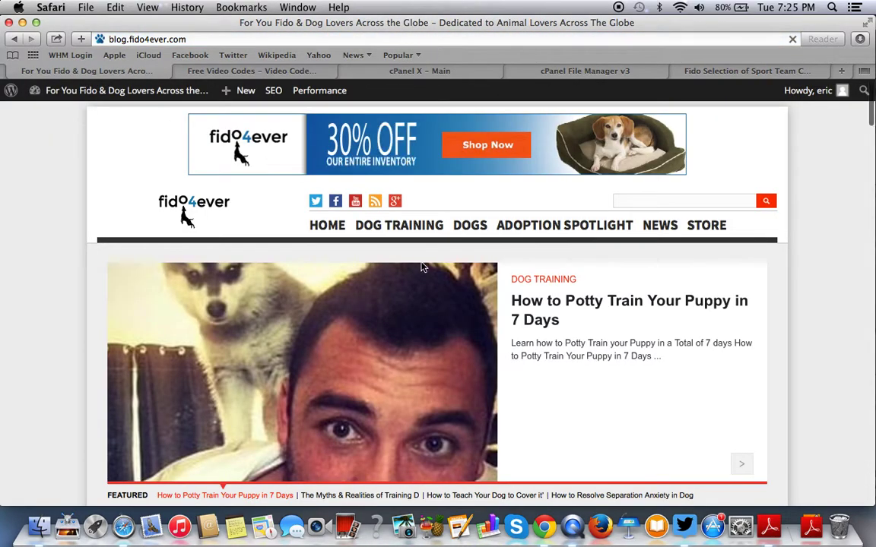
{"action": "scroll", "coordinate": [183, 109], "scroll_direction": "down", "scroll_amount": 6}
{"action": "scroll", "coordinate": [423, 269], "scroll_direction": "down", "scroll_amount": 9}
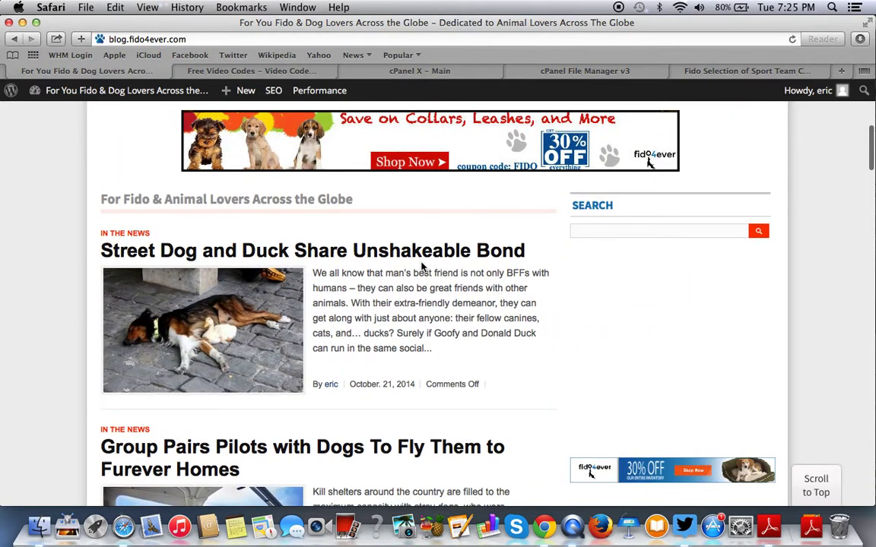
{"action": "scroll", "coordinate": [423, 267], "scroll_direction": "down", "scroll_amount": 2}
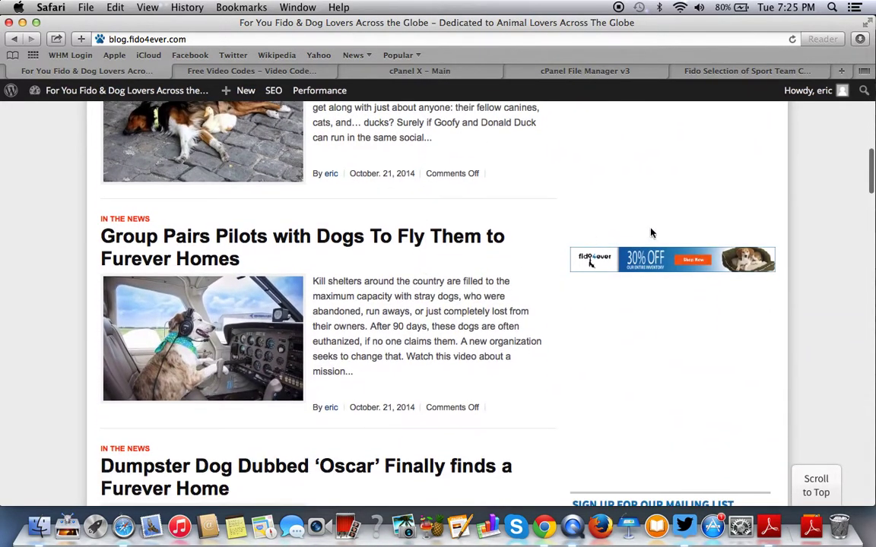
{"action": "scroll", "coordinate": [683, 274], "scroll_direction": "down", "scroll_amount": 8}
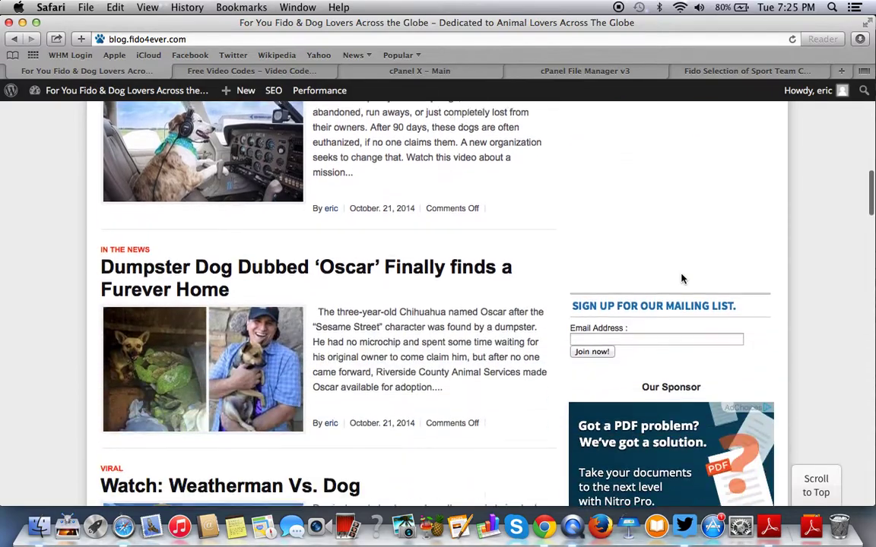
{"action": "scroll", "coordinate": [682, 279], "scroll_direction": "up", "scroll_amount": 10}
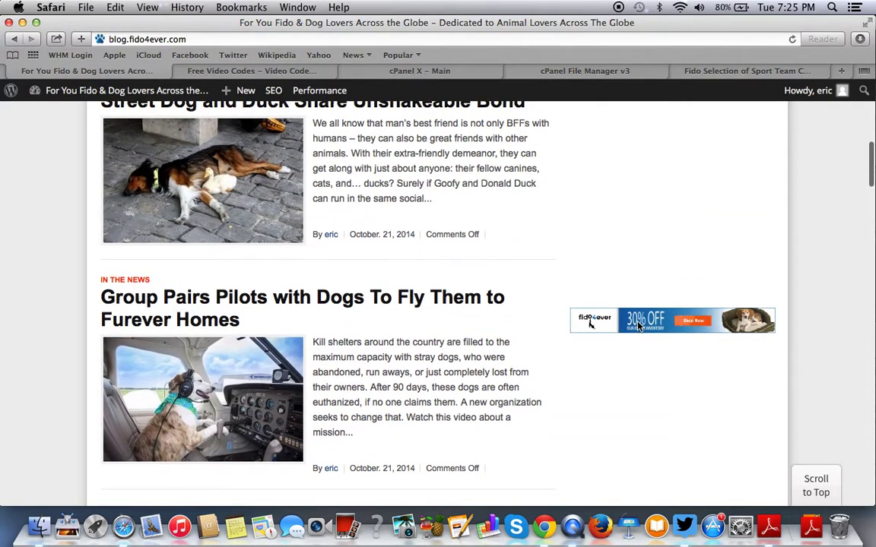
{"action": "scroll", "coordinate": [680, 323], "scroll_direction": "up", "scroll_amount": 7}
{"action": "scroll", "coordinate": [679, 318], "scroll_direction": "down", "scroll_amount": 5}
{"action": "scroll", "coordinate": [679, 318], "scroll_direction": "down", "scroll_amount": 6}
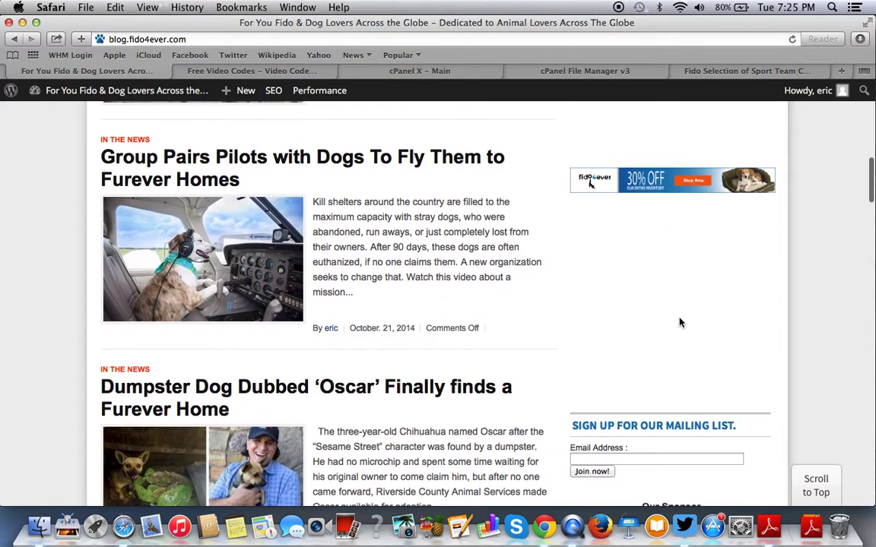
{"action": "scroll", "coordinate": [680, 323], "scroll_direction": "up", "scroll_amount": 5}
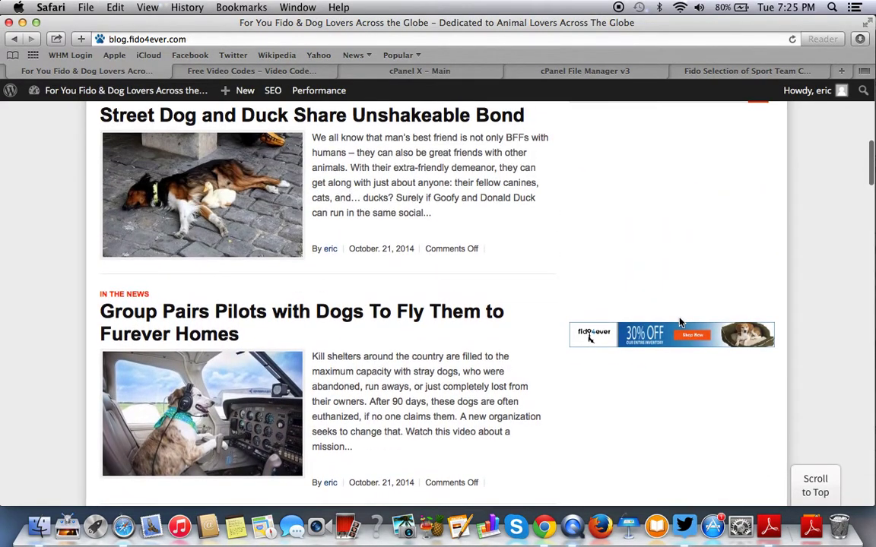
Follow the sidebar banner to confirm it opens the store's Sport Team Collars page.
{"action": "left_click", "coordinate": [680, 337]}
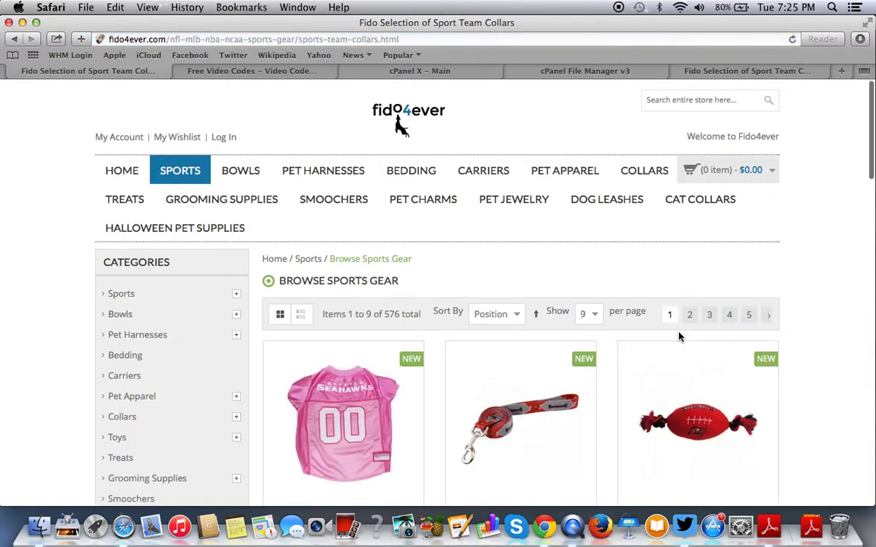
{"action": "scroll", "coordinate": [680, 336], "scroll_direction": "down", "scroll_amount": 10}
{"action": "scroll", "coordinate": [680, 337], "scroll_direction": "up", "scroll_amount": 8}
{"action": "scroll", "coordinate": [680, 337], "scroll_direction": "up", "scroll_amount": 3}
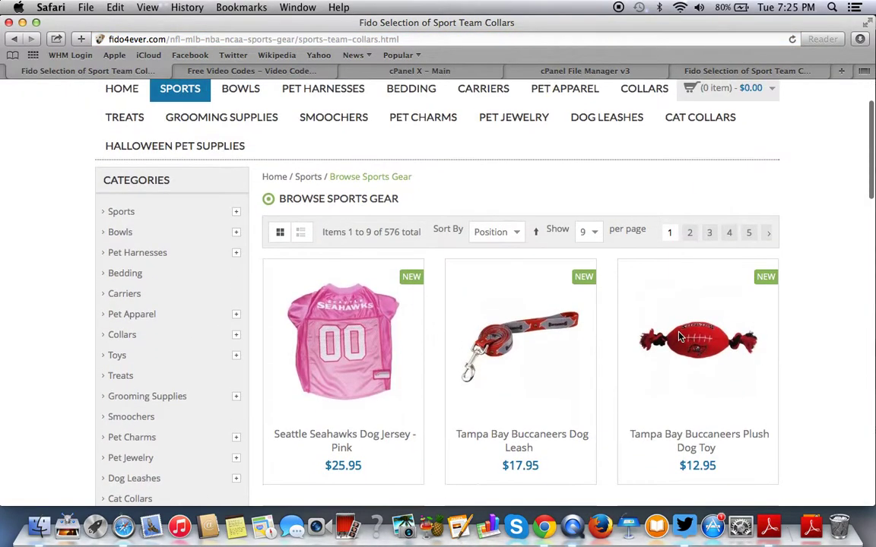
{"action": "scroll", "coordinate": [680, 336], "scroll_direction": "down", "scroll_amount": 8}
{"action": "scroll", "coordinate": [680, 337], "scroll_direction": "up", "scroll_amount": 8}
{"action": "scroll", "coordinate": [680, 337], "scroll_direction": "down", "scroll_amount": 7}
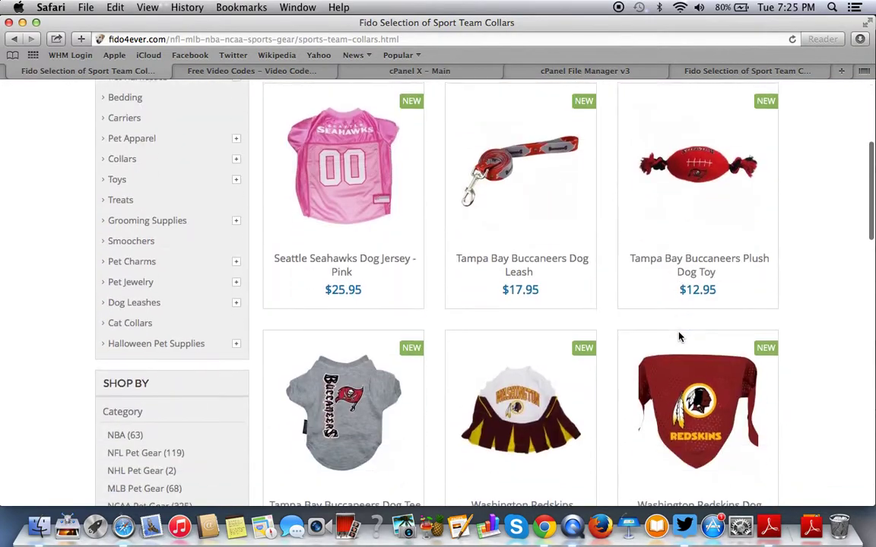
{"action": "scroll", "coordinate": [680, 334], "scroll_direction": "up", "scroll_amount": 7}
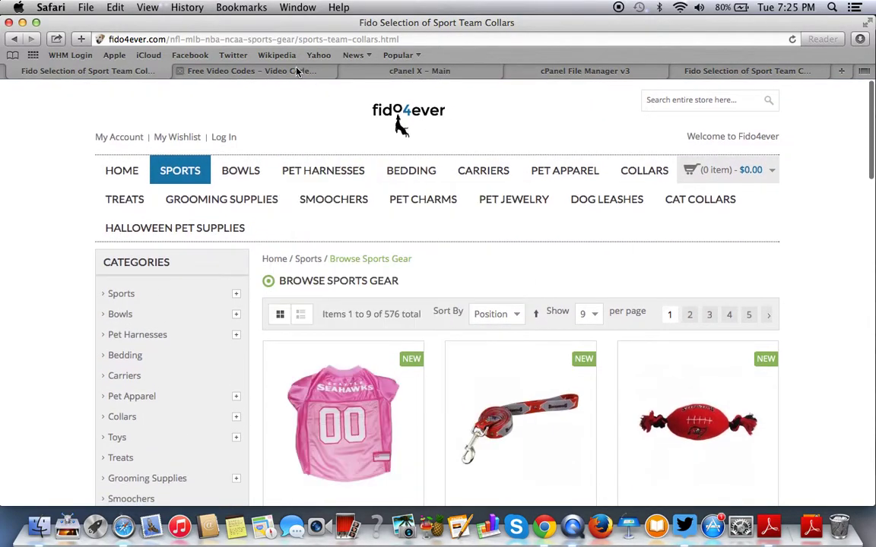
Return through the tabs to cPanel File Manager and select rectanglebanner.swf.
{"action": "left_click", "coordinate": [298, 71]}
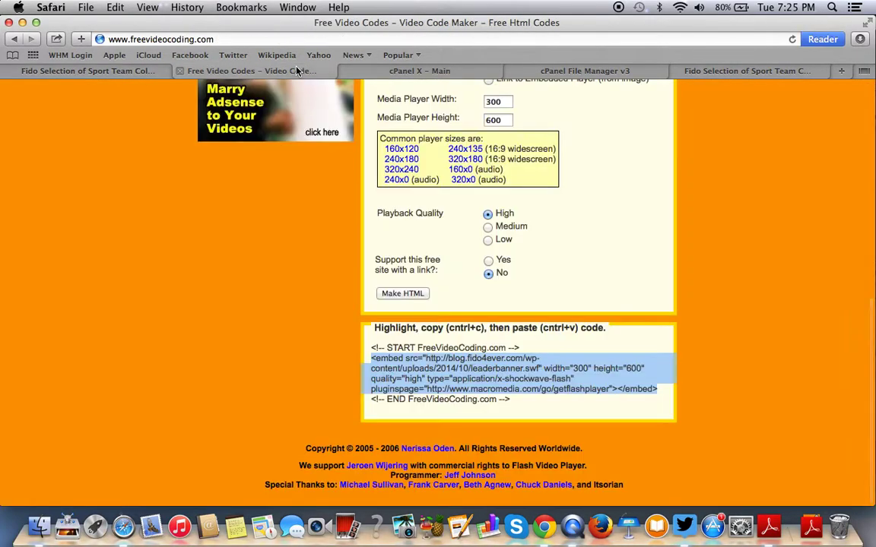
{"action": "left_click", "coordinate": [696, 344]}
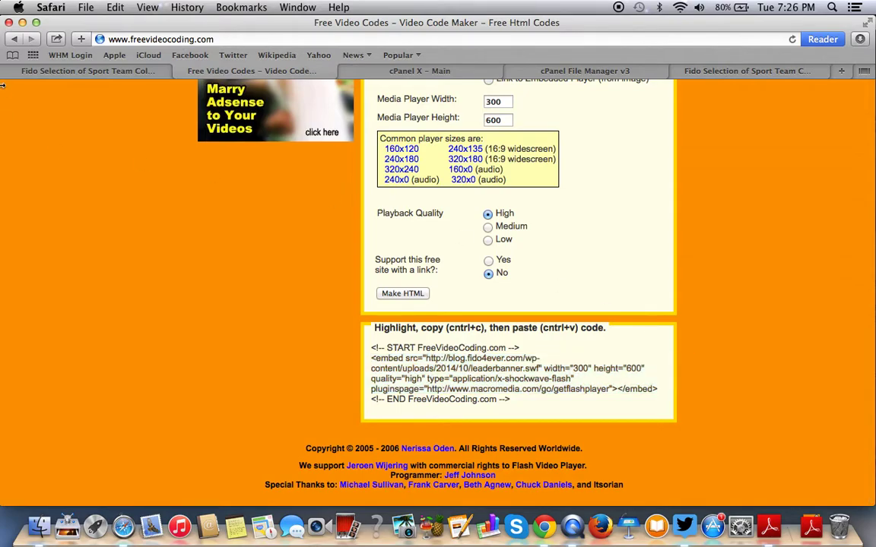
{"action": "left_click", "coordinate": [430, 73]}
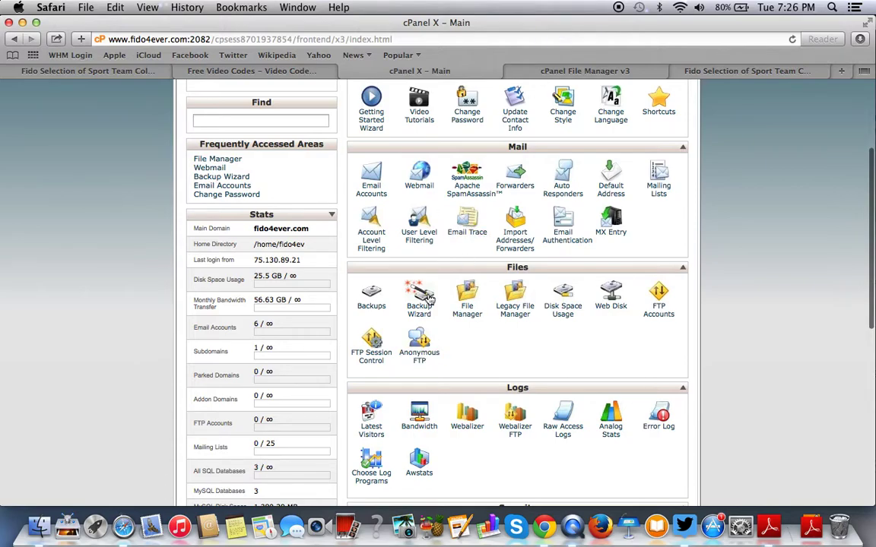
{"action": "left_click", "coordinate": [540, 70]}
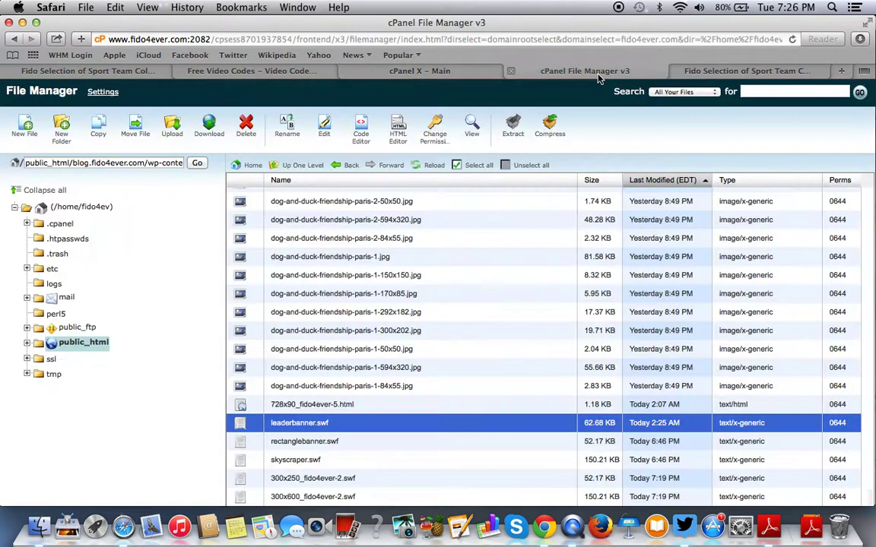
{"action": "left_click", "coordinate": [331, 442]}
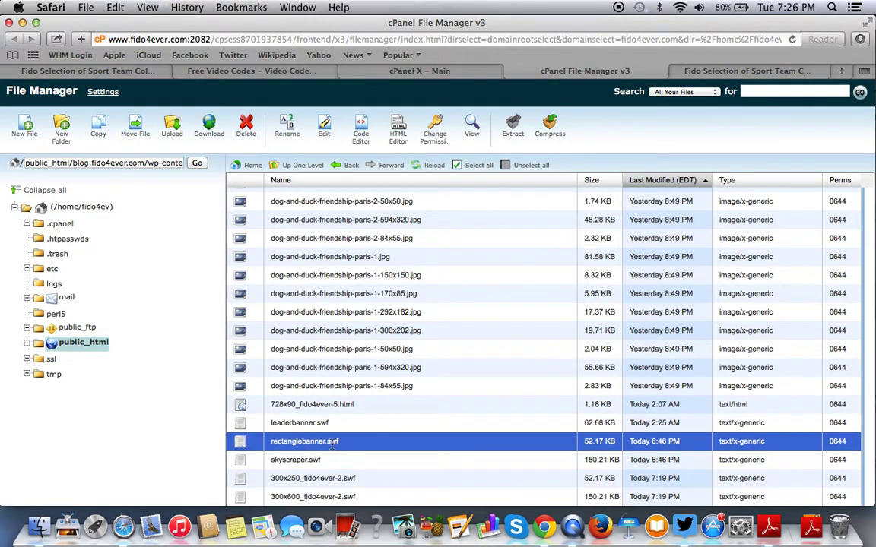
{"action": "right_click", "coordinate": [439, 443]}
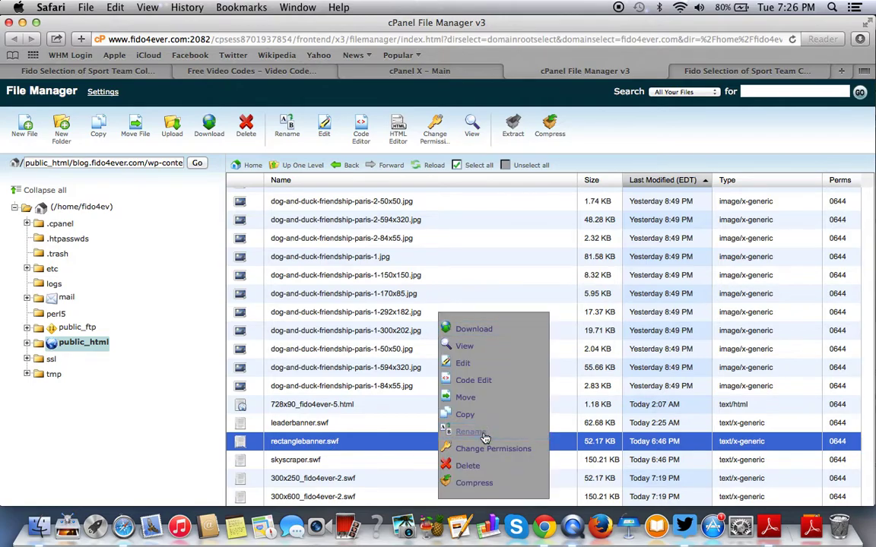
{"action": "left_click", "coordinate": [517, 412]}
{"action": "left_click_drag", "start_coordinate": [551, 308], "coordinate": [414, 295]}
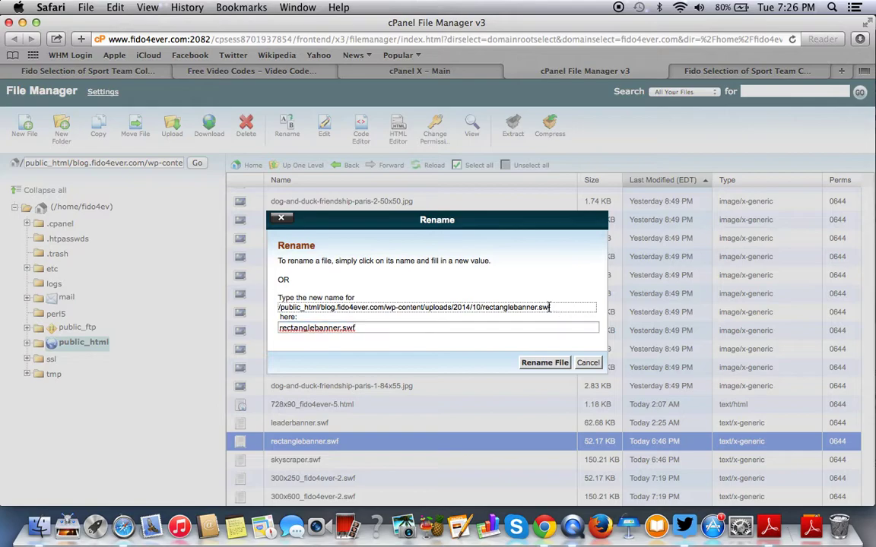
{"action": "left_click_drag", "start_coordinate": [332, 304], "coordinate": [326, 312]}
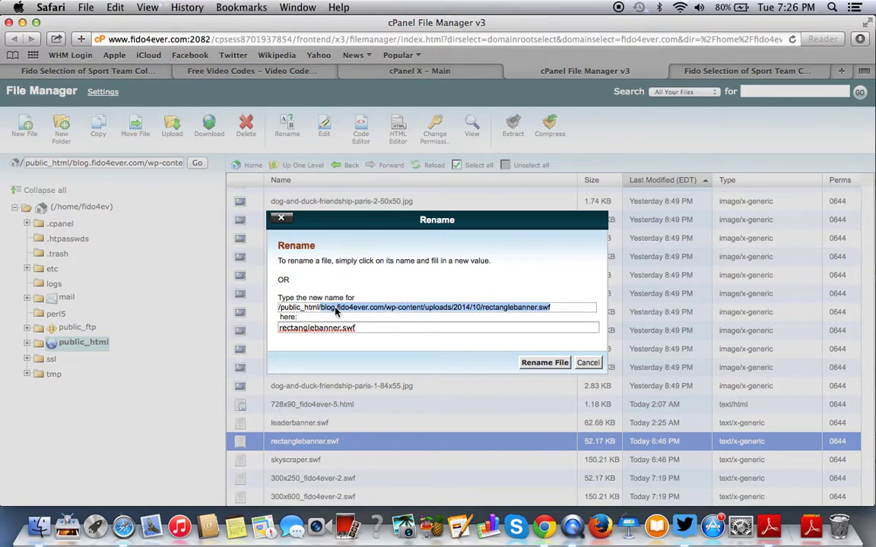
{"action": "left_click", "coordinate": [588, 363]}
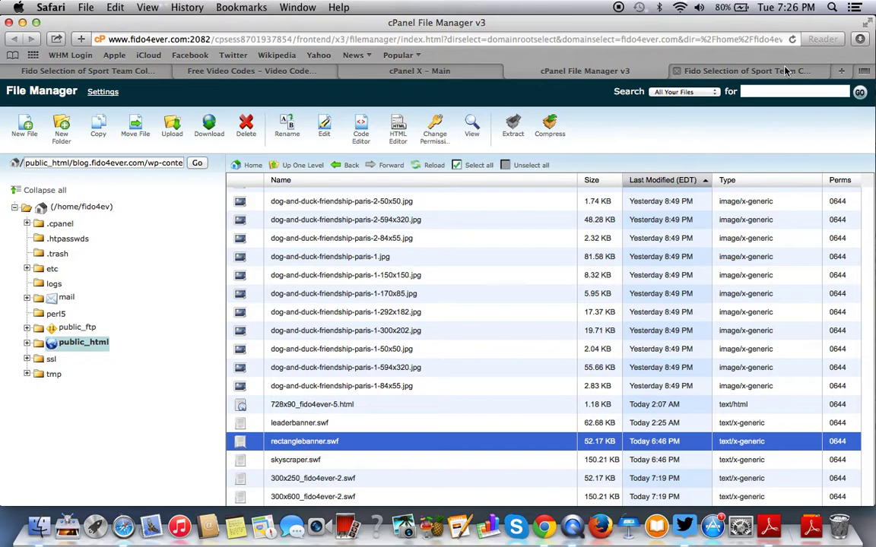
{"action": "left_click", "coordinate": [783, 70]}
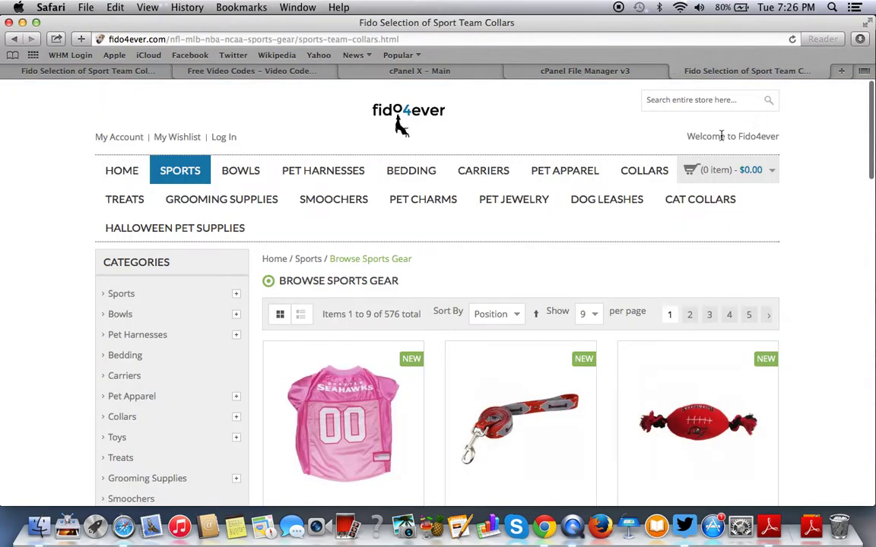
{"action": "left_click", "coordinate": [577, 74]}
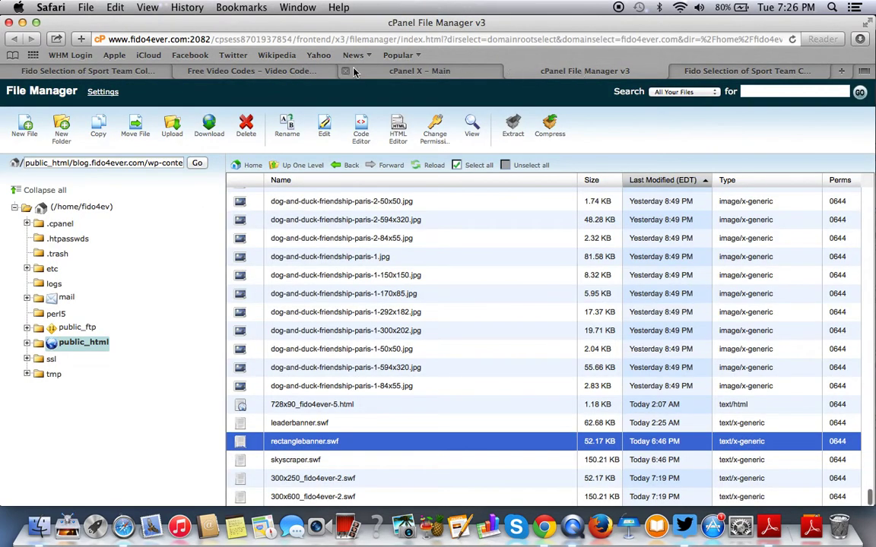
{"action": "left_click", "coordinate": [275, 73]}
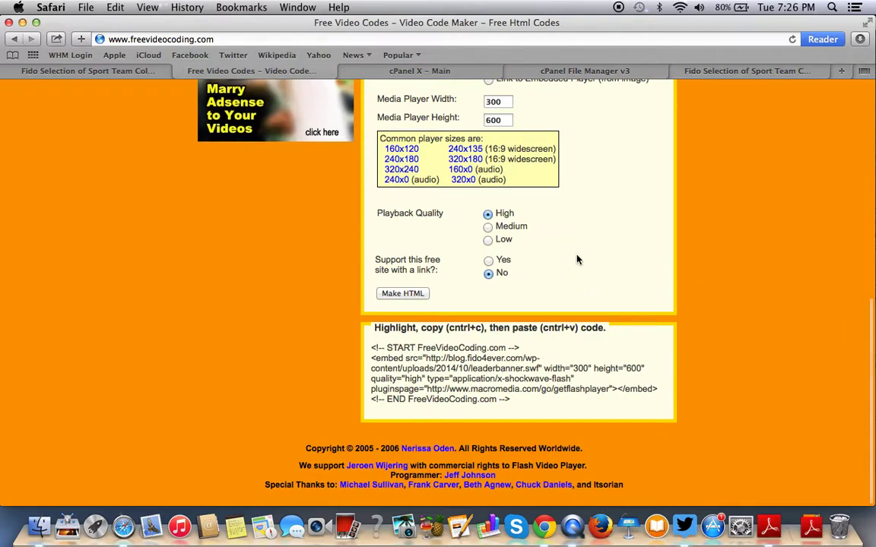
{"action": "scroll", "coordinate": [577, 260], "scroll_direction": "up", "scroll_amount": 5}
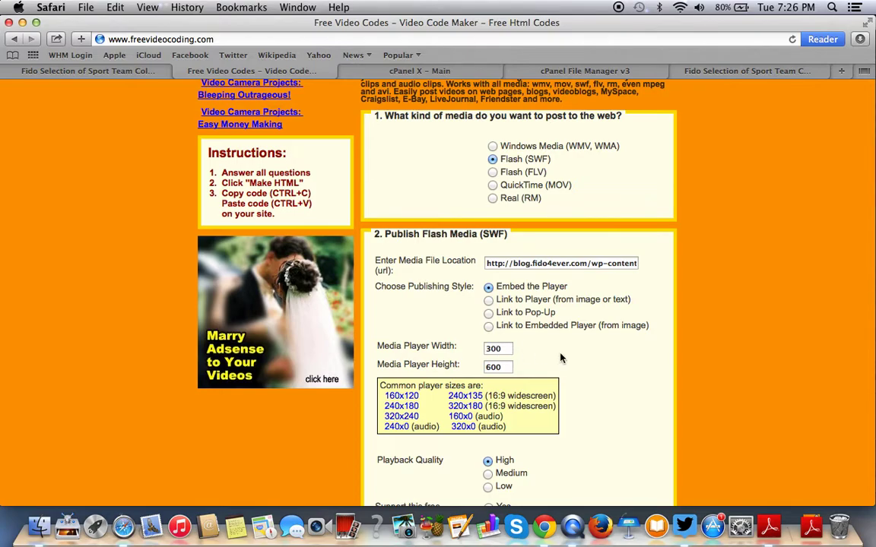
{"action": "scroll", "coordinate": [507, 349], "scroll_direction": "up", "scroll_amount": 5}
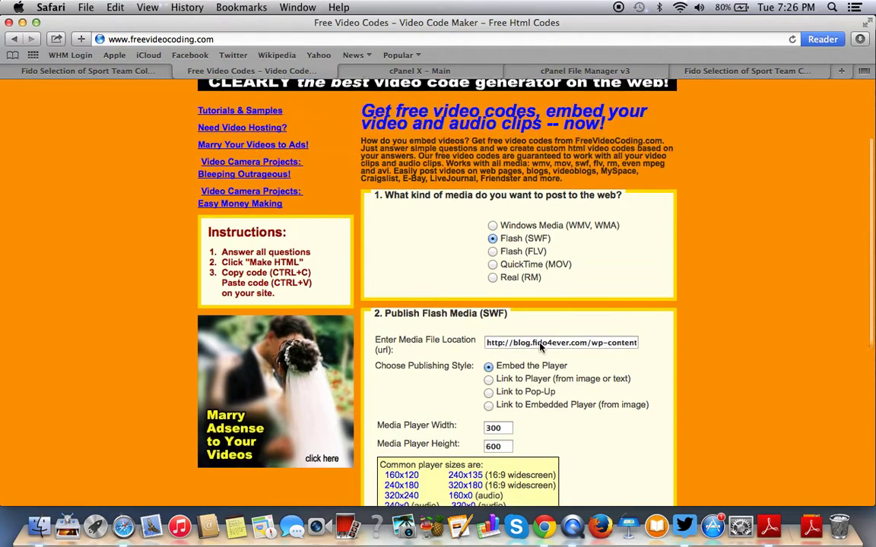
{"action": "scroll", "coordinate": [532, 342], "scroll_direction": "down", "scroll_amount": 6}
{"action": "scroll", "coordinate": [540, 344], "scroll_direction": "down", "scroll_amount": 3}
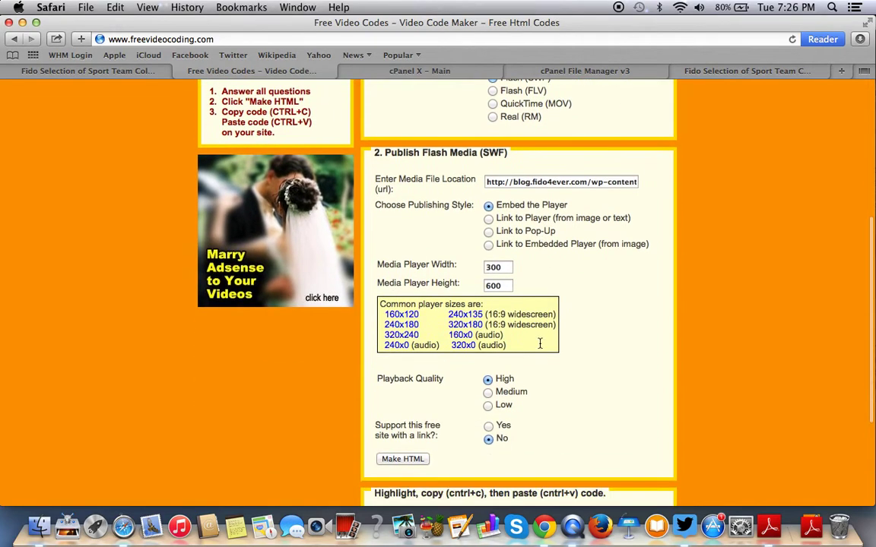
{"action": "scroll", "coordinate": [540, 343], "scroll_direction": "up", "scroll_amount": 6}
{"action": "left_click", "coordinate": [540, 344]}
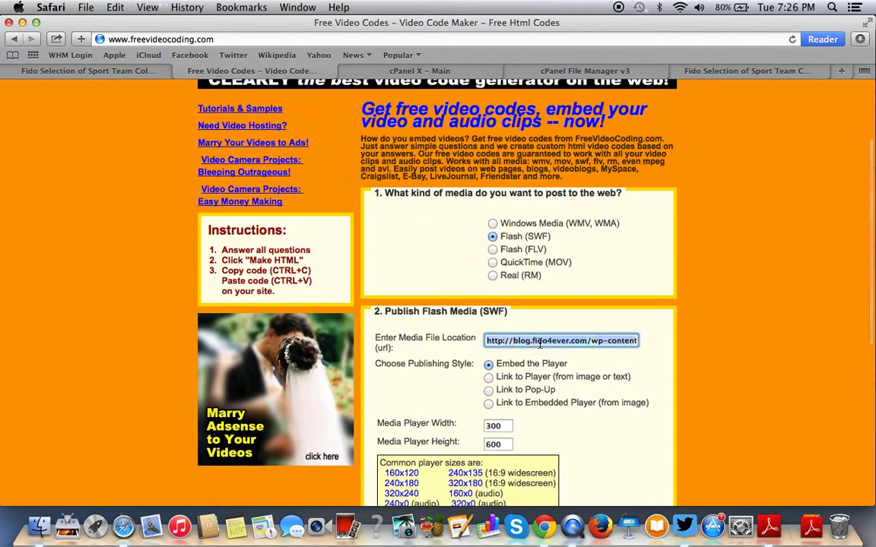
{"action": "key", "text": "super+Right"}
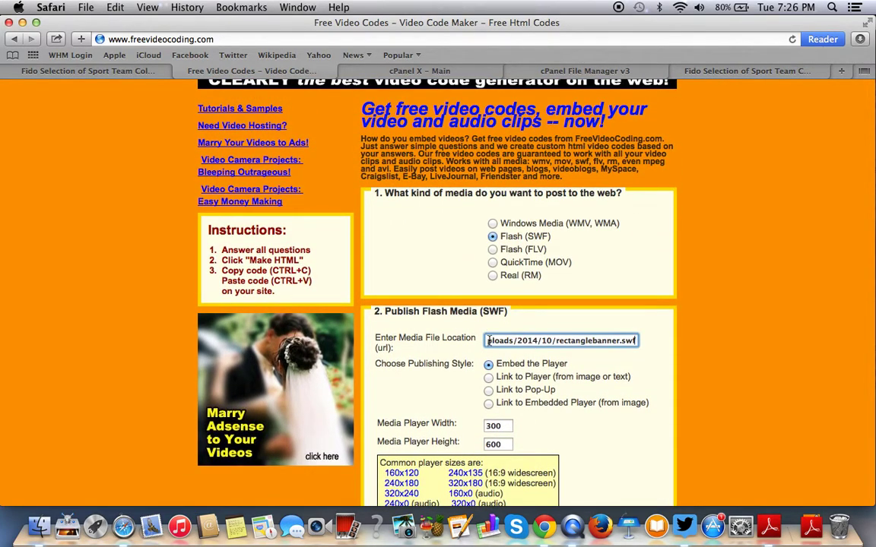
{"action": "key", "text": "alt+Left"}
{"action": "key", "text": "alt+Left"}
{"action": "key", "text": "alt+Left"}
{"action": "key", "text": "alt+Left"}
{"action": "key", "text": "alt+Left"}
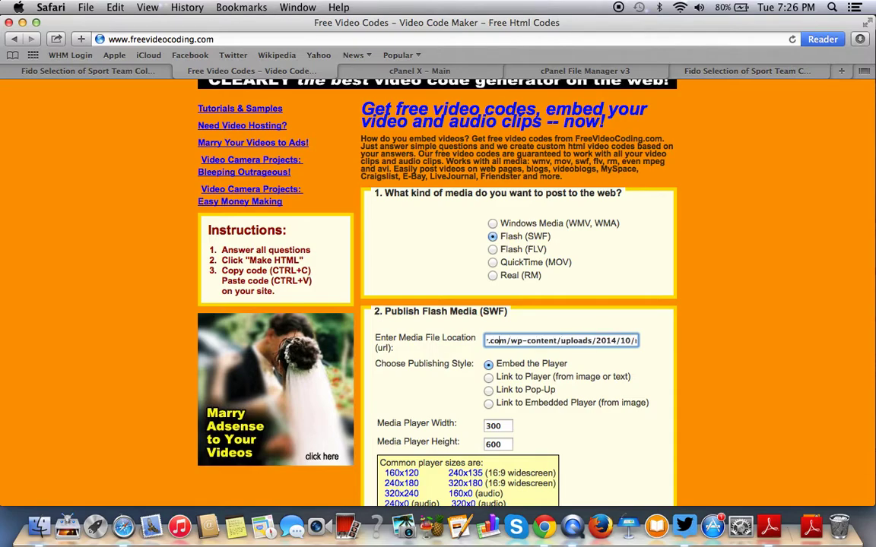
{"action": "key", "text": "alt+Left"}
{"action": "key", "text": "alt+Left"}
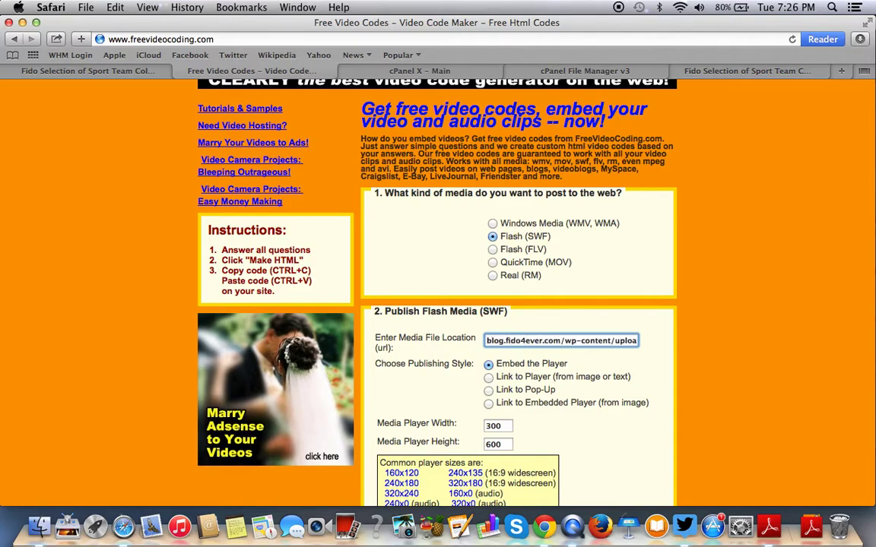
{"action": "type", "text": "htt"}
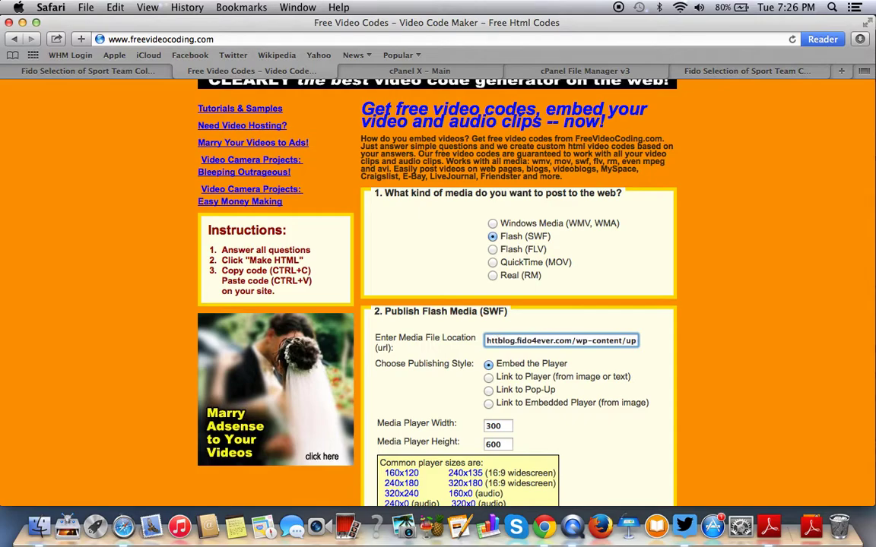
{"action": "type", "text": "p://"}
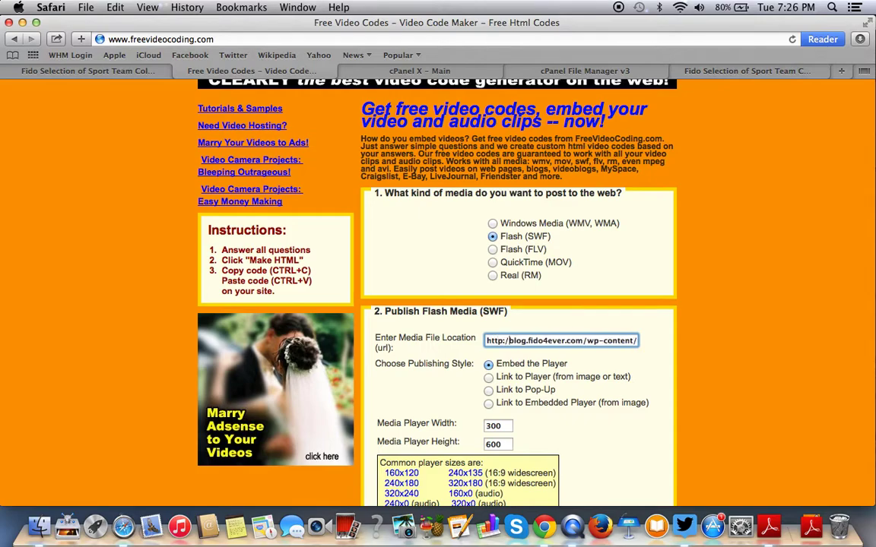
Set the player to 300×250, generate the HTML and select the embed code for copying.
{"action": "double_click", "coordinate": [502, 430]}
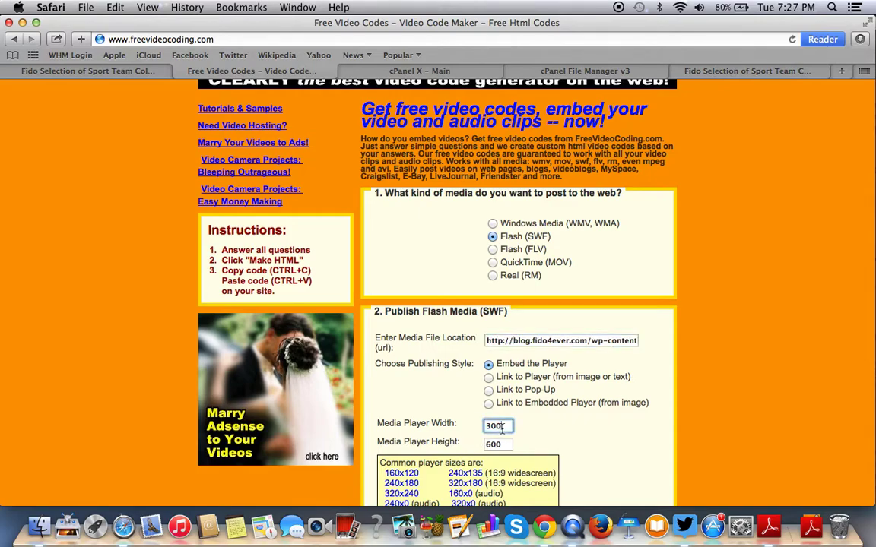
{"action": "type", "text": "350"}
{"action": "double_click", "coordinate": [502, 442]}
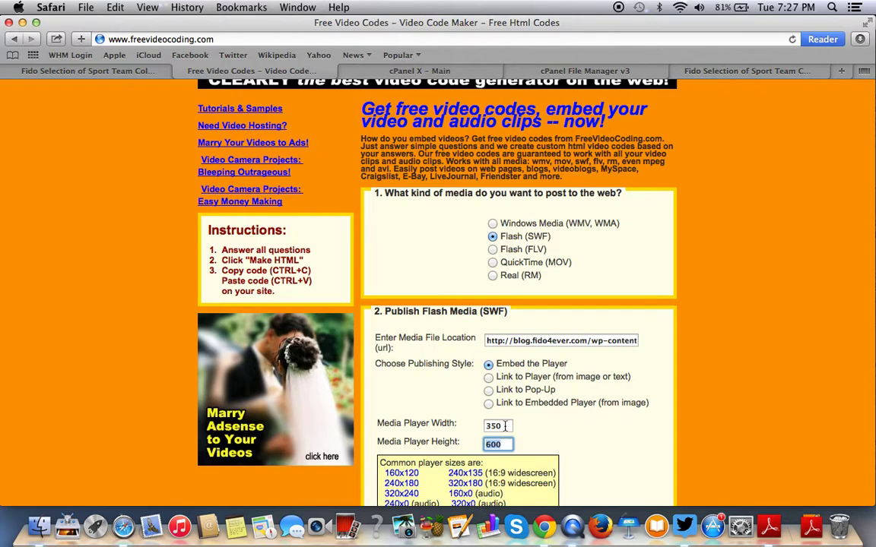
{"action": "left_click", "coordinate": [505, 427]}
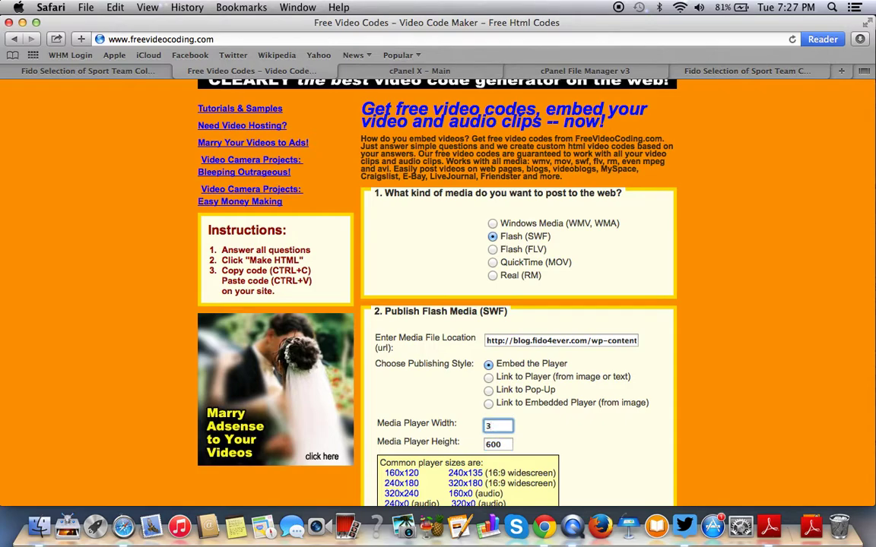
{"action": "double_click", "coordinate": [502, 443]}
{"action": "type", "text": "250"}
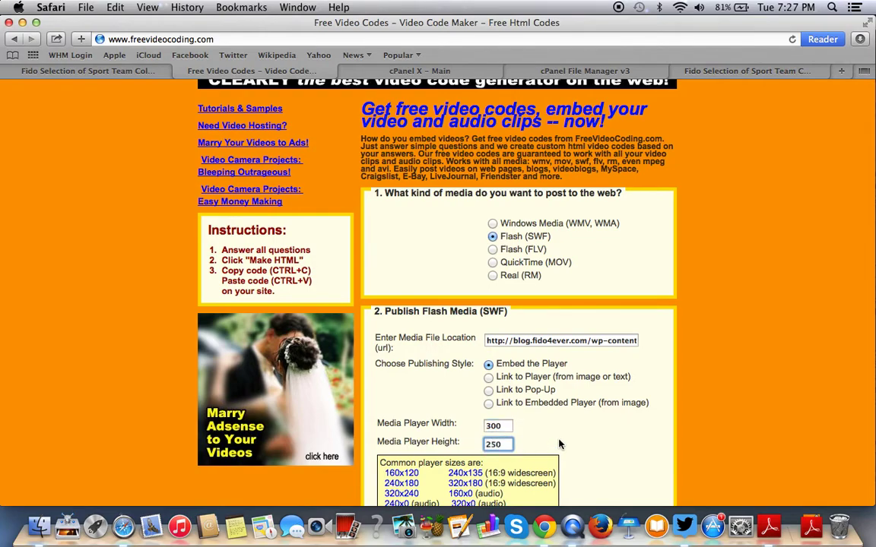
{"action": "scroll", "coordinate": [558, 444], "scroll_direction": "down", "scroll_amount": 5}
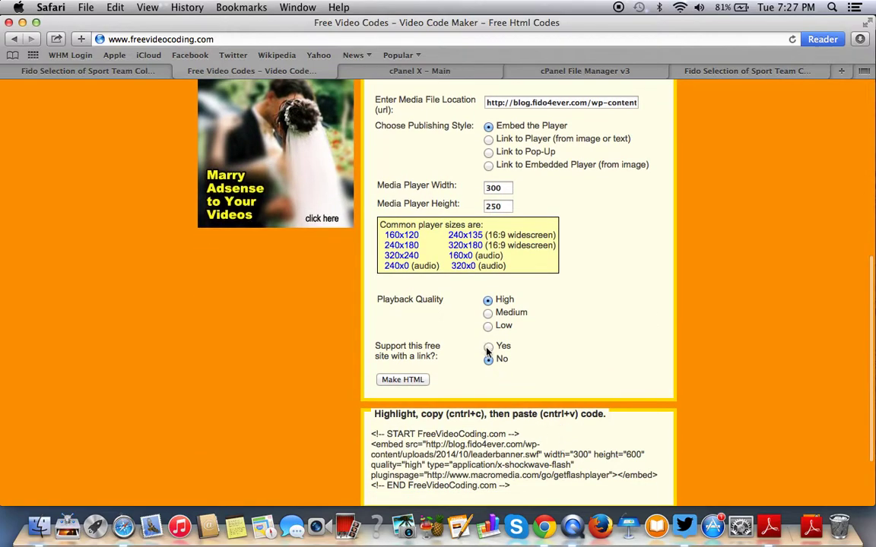
{"action": "scroll", "coordinate": [440, 325], "scroll_direction": "down", "scroll_amount": 2}
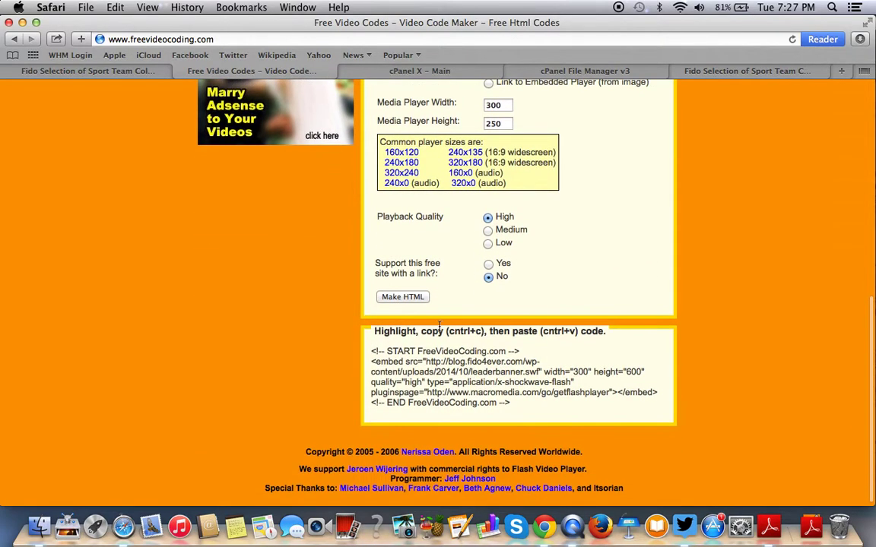
{"action": "left_click", "coordinate": [410, 298]}
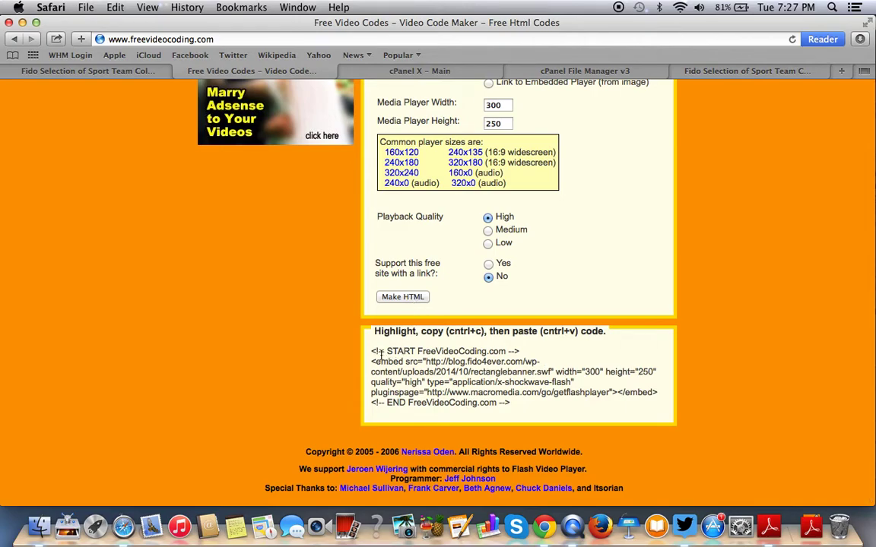
{"action": "left_click_drag", "start_coordinate": [372, 360], "coordinate": [660, 392]}
{"action": "key", "text": "super+c"}
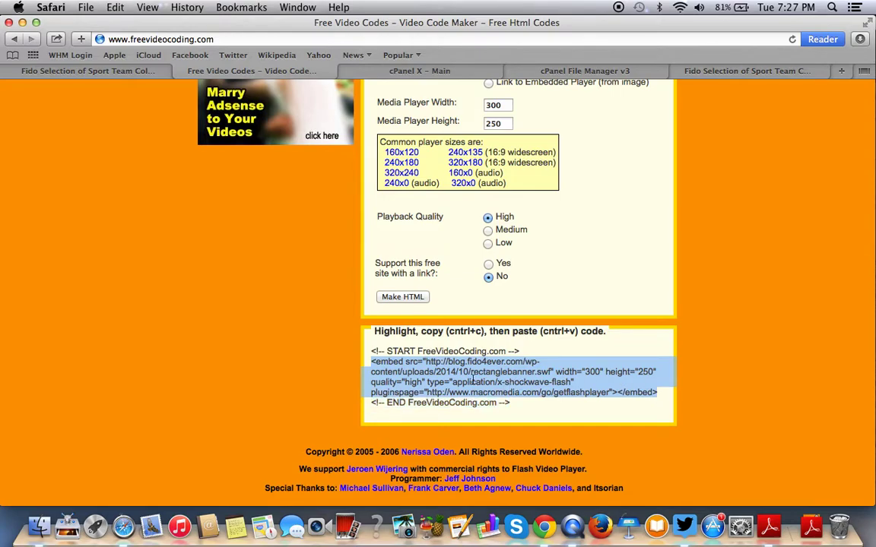
{"action": "left_click", "coordinate": [111, 74]}
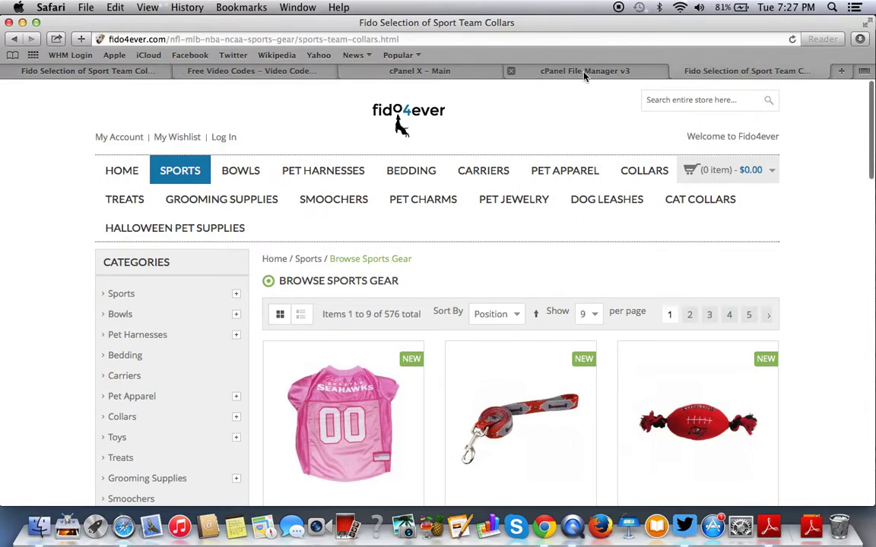
Open the fido4ever blog and start a new post.
{"action": "left_click", "coordinate": [524, 71]}
{"action": "left_click", "coordinate": [410, 69]}
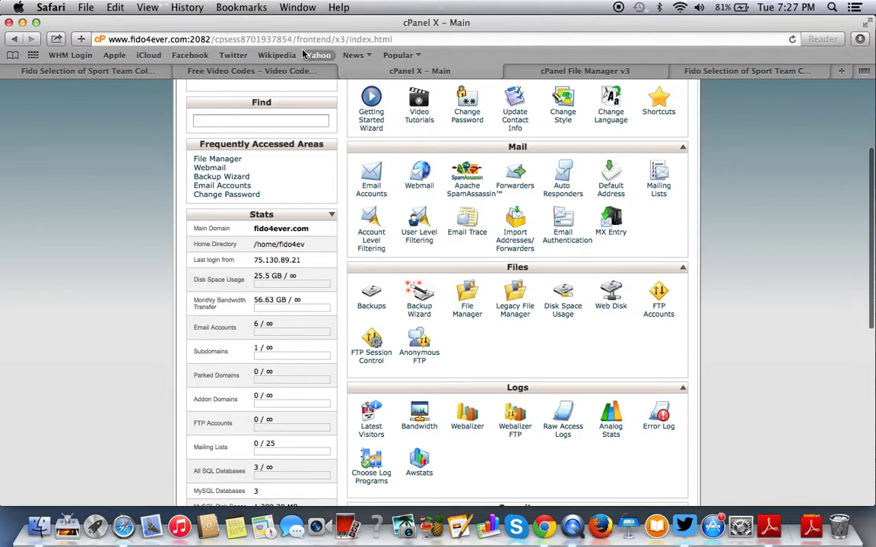
{"action": "left_click", "coordinate": [112, 70]}
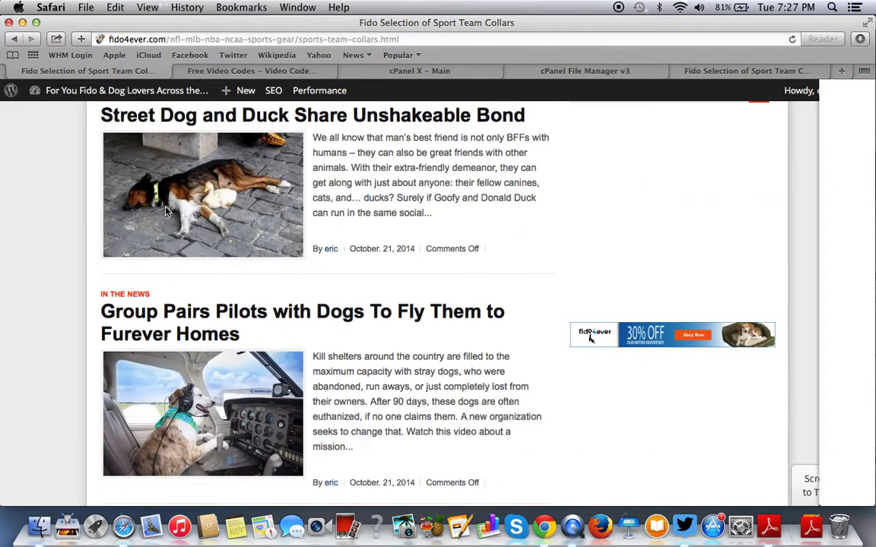
{"action": "left_click", "coordinate": [231, 91]}
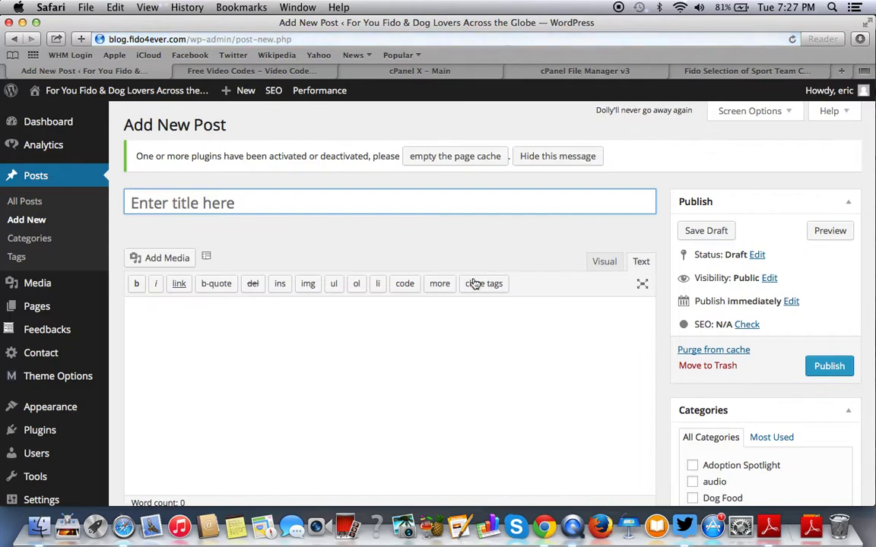
Paste the 300×250 rectanglebanner.swf embed code and select its Flash placeholder in Visual view.
{"action": "left_click", "coordinate": [493, 347]}
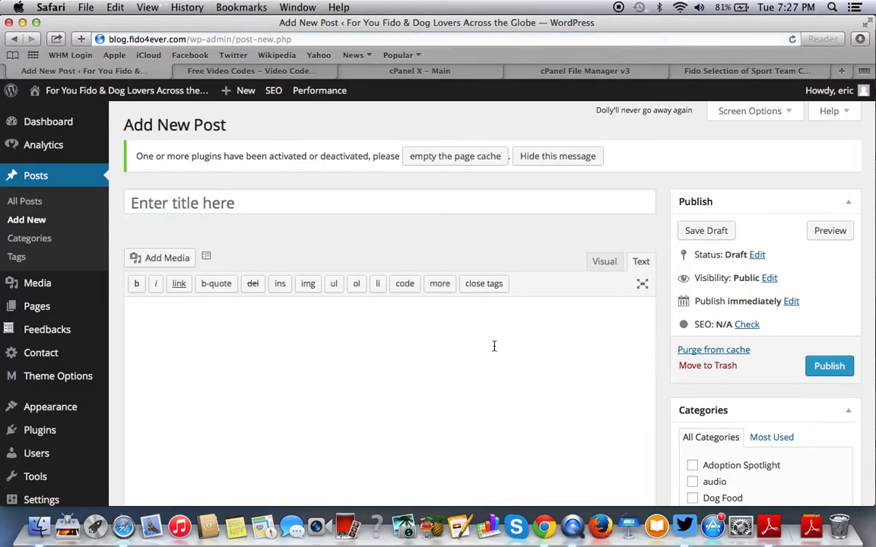
{"action": "key", "text": "super+v"}
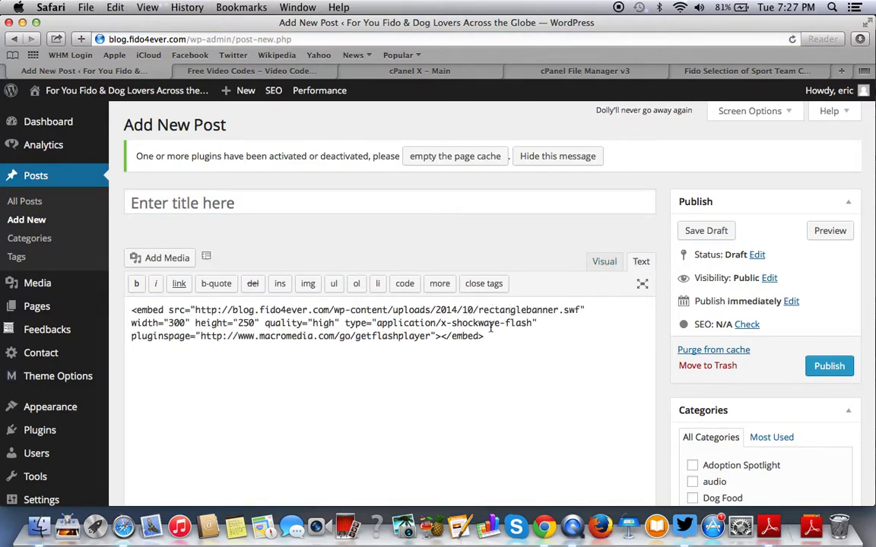
{"action": "left_click", "coordinate": [603, 262]}
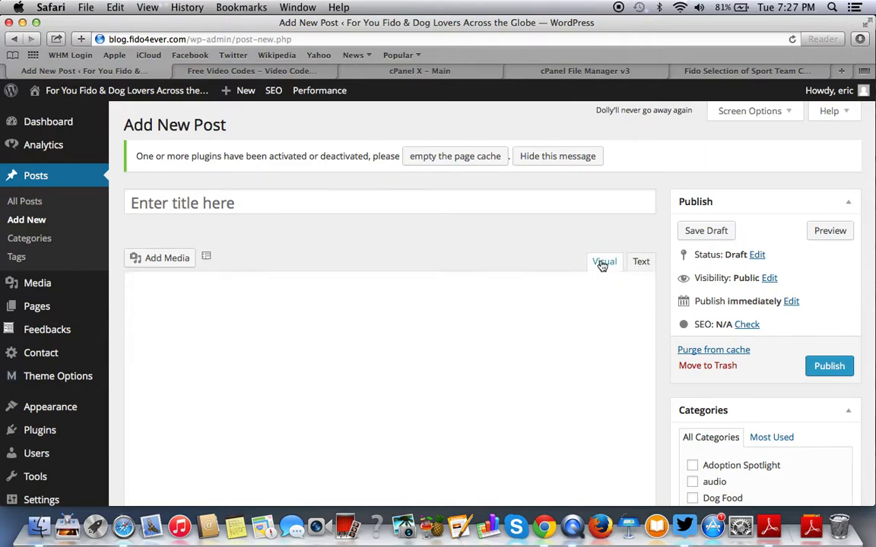
{"action": "scroll", "coordinate": [225, 400], "scroll_direction": "down", "scroll_amount": 2}
{"action": "scroll", "coordinate": [225, 404], "scroll_direction": "up", "scroll_amount": 2}
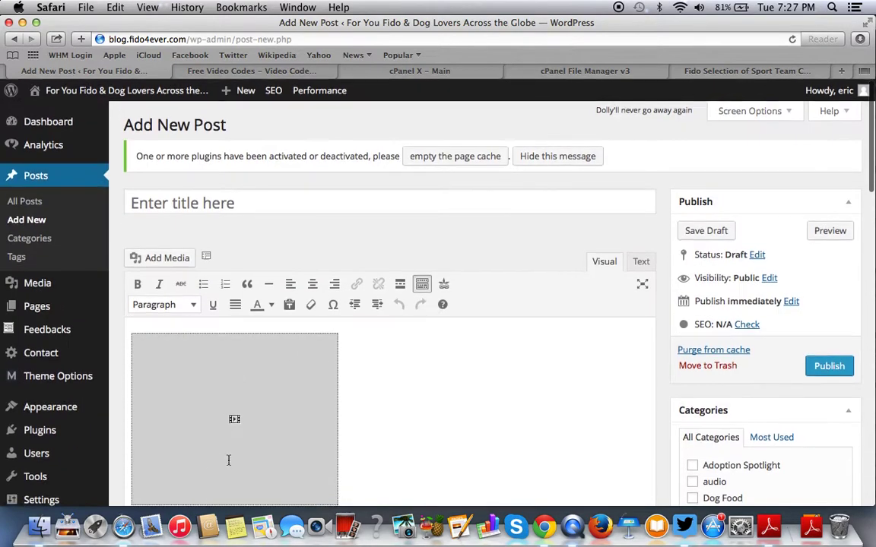
{"action": "left_click", "coordinate": [250, 430]}
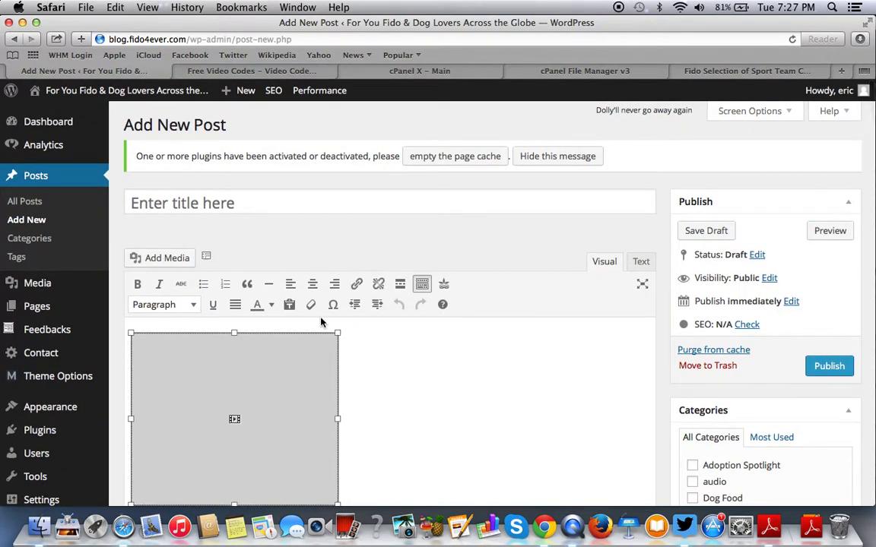
{"action": "left_click", "coordinate": [356, 286]}
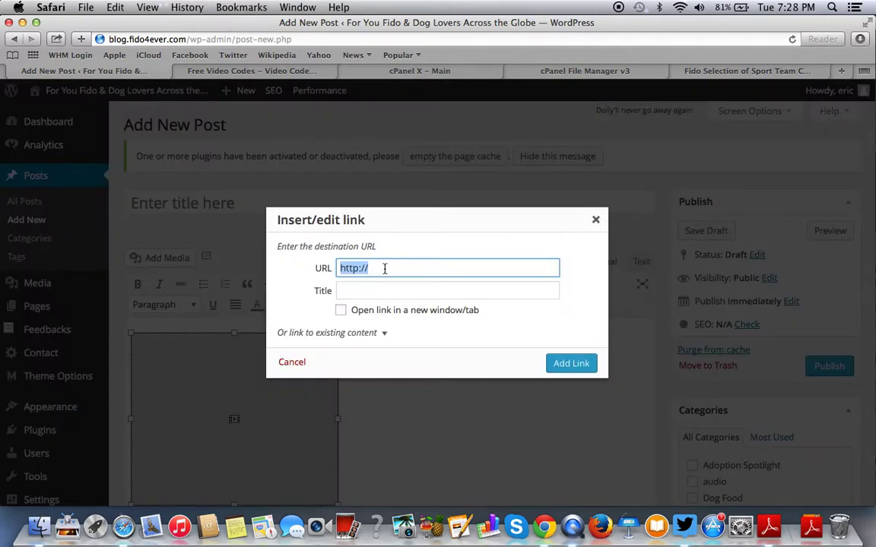
{"action": "left_click", "coordinate": [384, 268]}
{"action": "triple_click", "coordinate": [383, 268]}
{"action": "key", "text": "Right"}
{"action": "type", "text": "fido"}
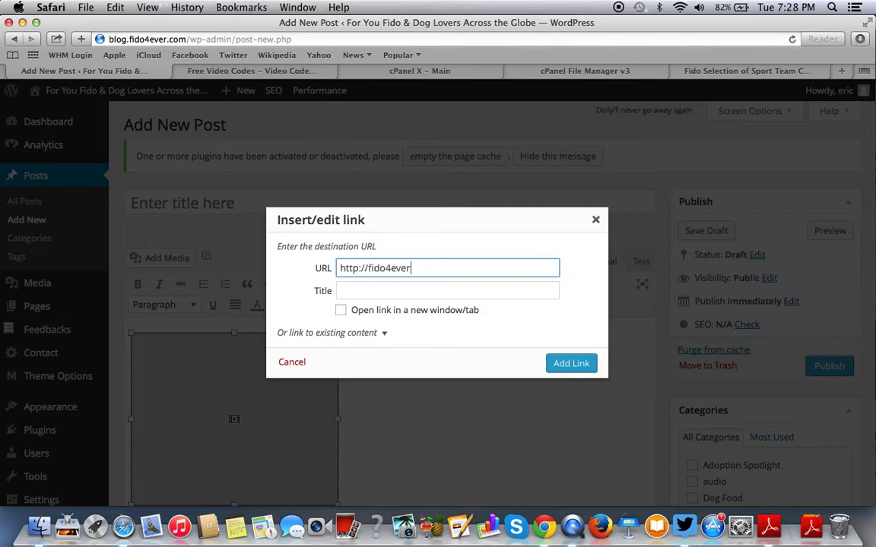
{"action": "type", "text": "4ever."}
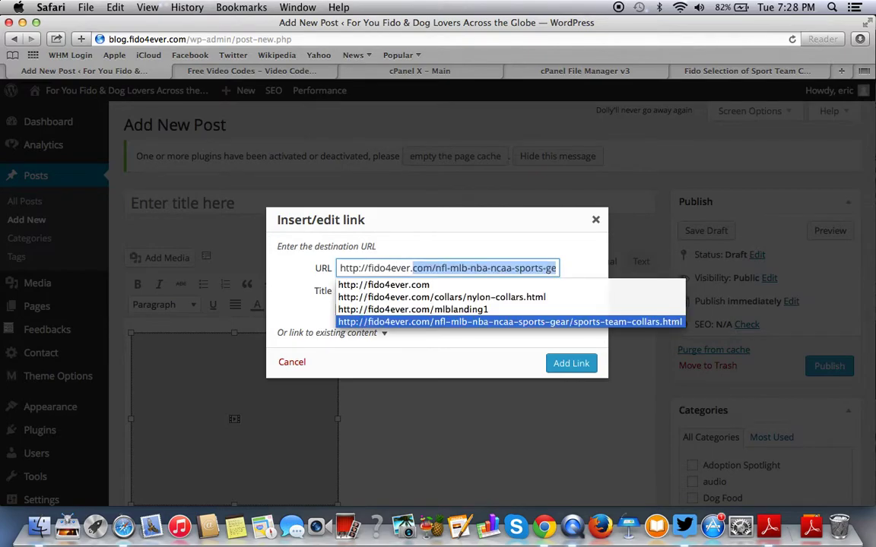
{"action": "type", "text": "com"}
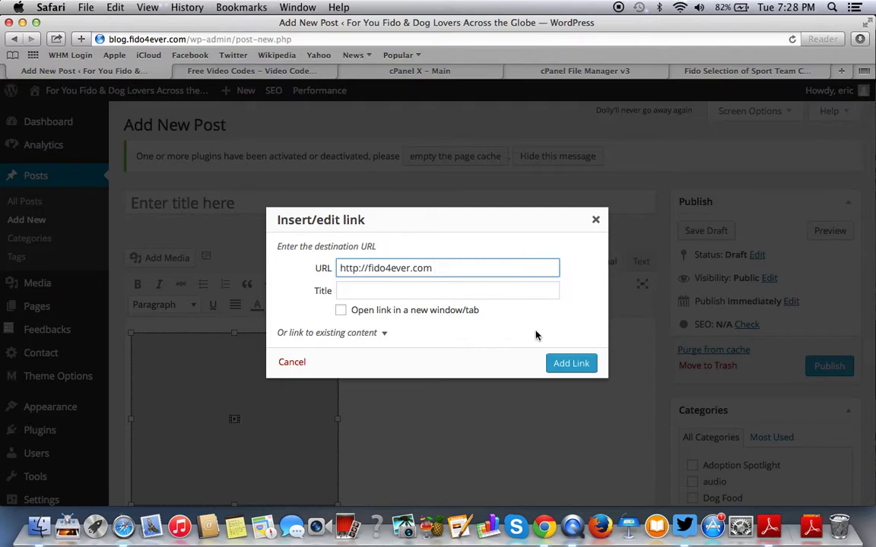
{"action": "left_click", "coordinate": [558, 362]}
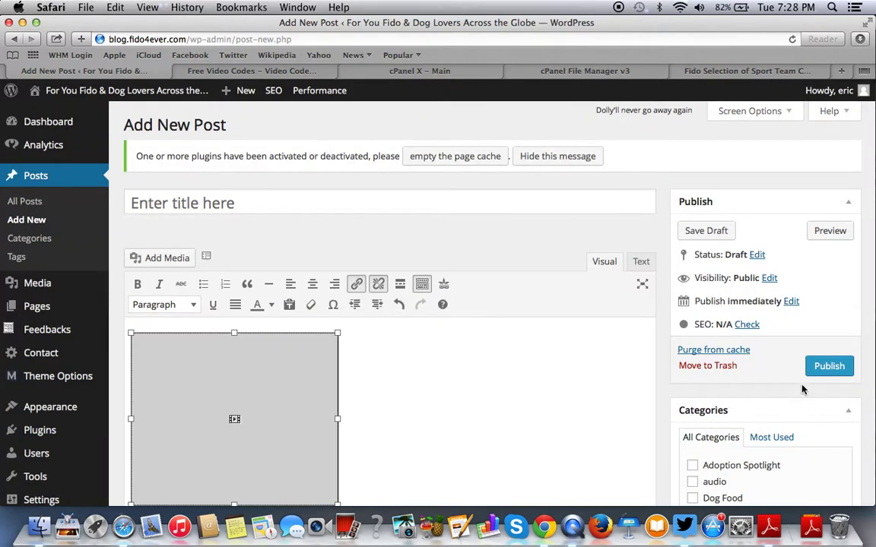
Show the post's HTML and select the whole linked embed snippet.
{"action": "left_click", "coordinate": [640, 261]}
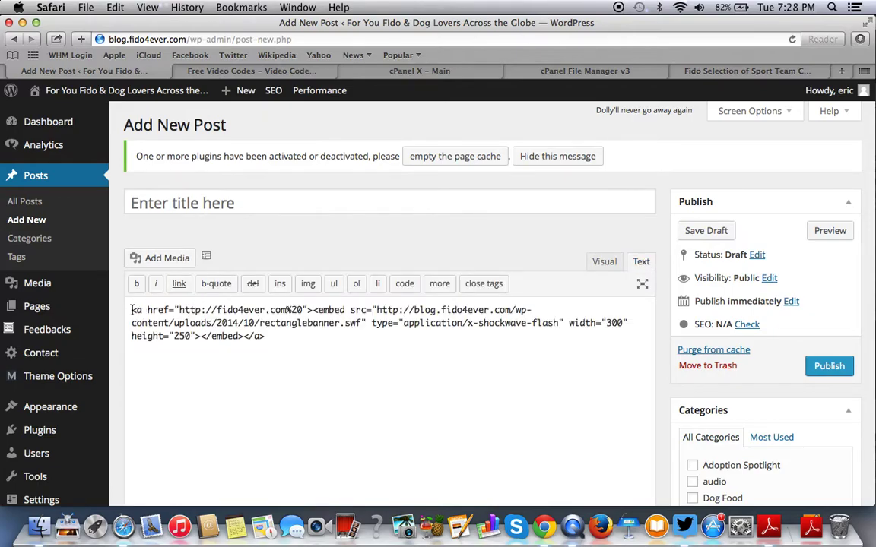
{"action": "left_click_drag", "start_coordinate": [132, 310], "coordinate": [179, 393]}
{"action": "key", "text": "cmd+c"}
{"action": "scroll", "coordinate": [187, 329], "scroll_direction": "down", "scroll_amount": 3}
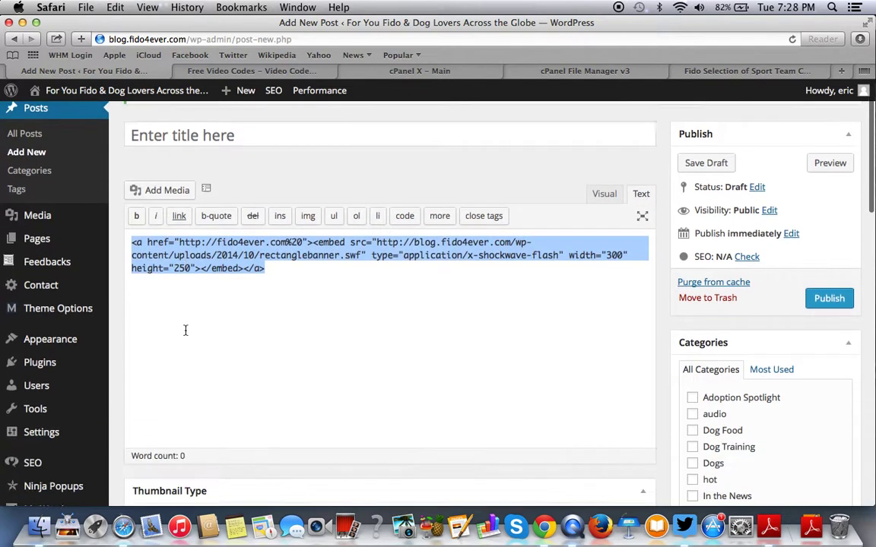
Replace the Default Sidebar Text widget's leaderbanner code with the linked 300×250 rectanglebanner.swf embed.
{"action": "mouse_move", "coordinate": [91, 286]}
{"action": "left_click", "coordinate": [161, 327]}
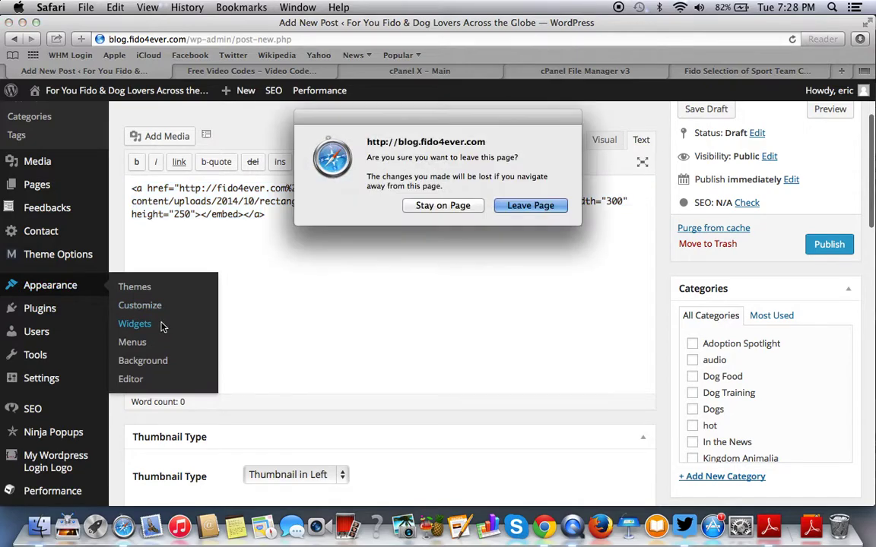
{"action": "left_click", "coordinate": [529, 206]}
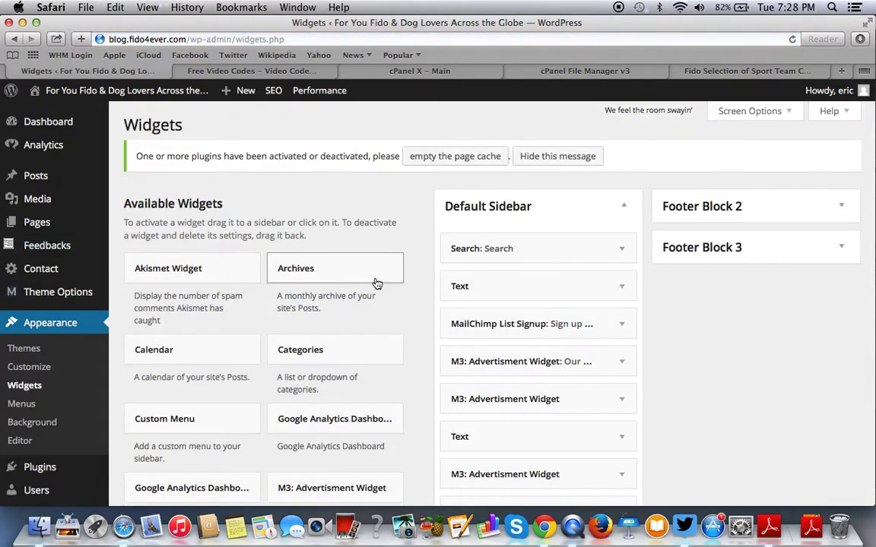
{"action": "left_click", "coordinate": [617, 287]}
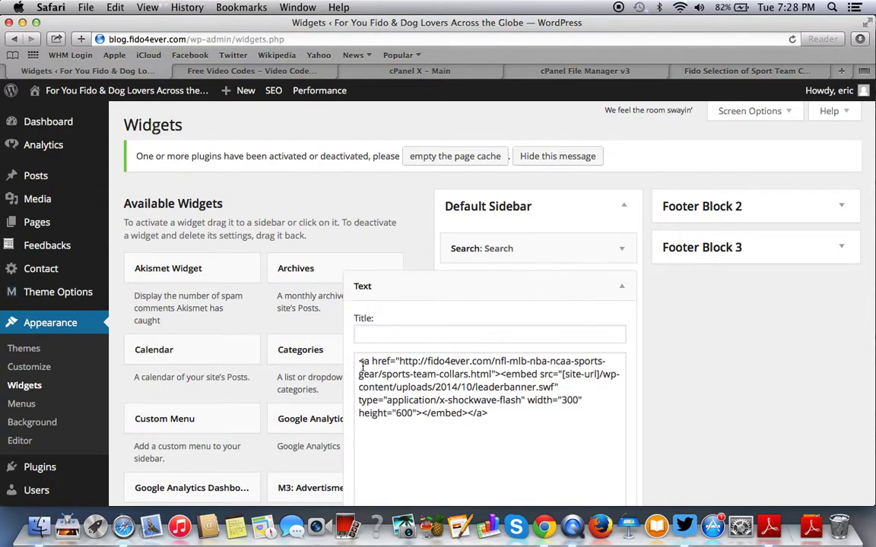
{"action": "left_click_drag", "start_coordinate": [360, 368], "coordinate": [410, 468]}
{"action": "key", "text": "cmd+v"}
{"action": "scroll", "coordinate": [409, 467], "scroll_direction": "down", "scroll_amount": 5}
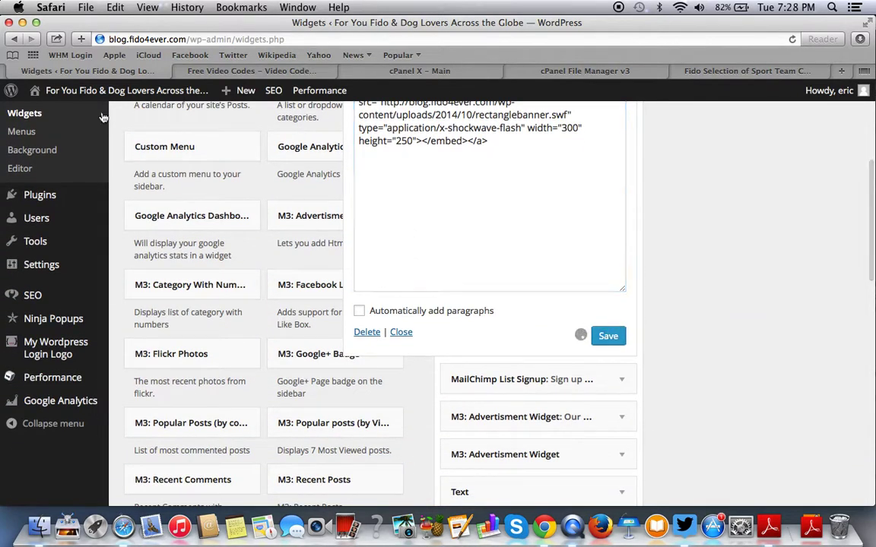
{"action": "mouse_move", "coordinate": [77, 97]}
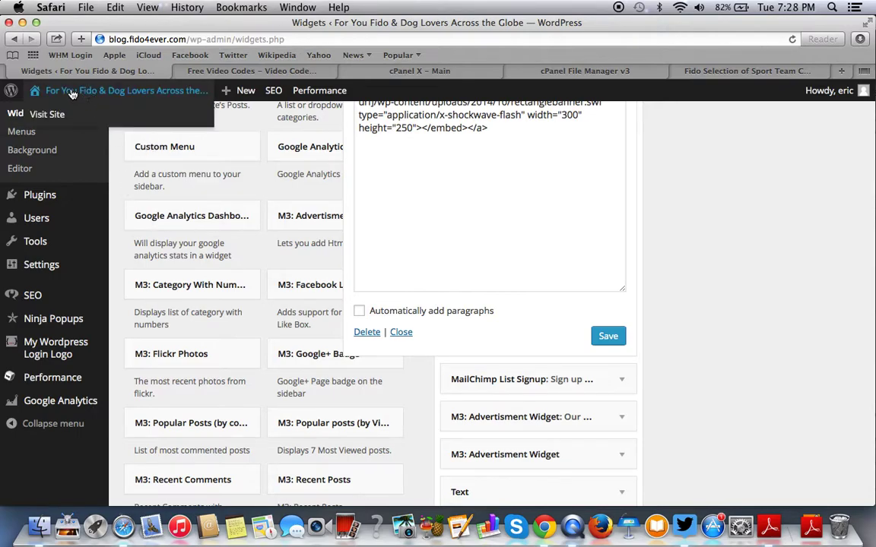
Visit the live fido4ever blog and check the 30% OFF dog-collar banner in its sidebar.
{"action": "left_click", "coordinate": [55, 115]}
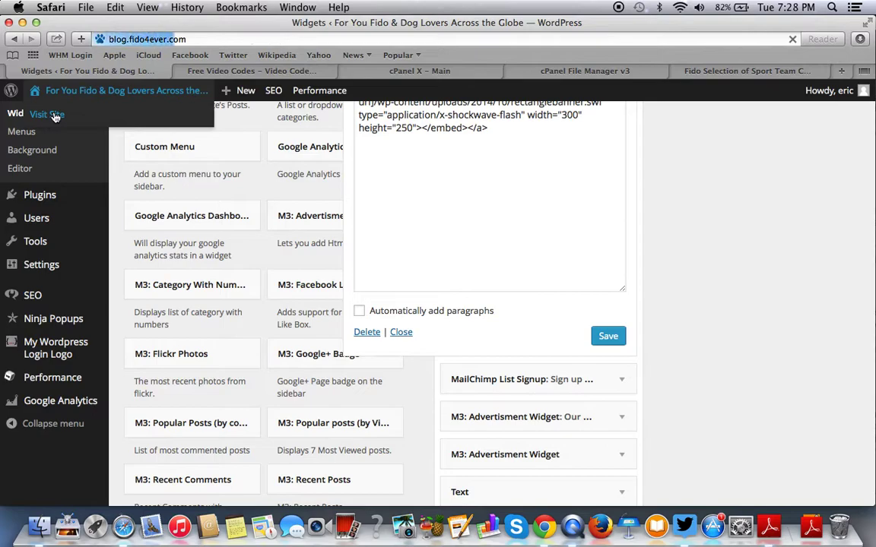
{"action": "scroll", "coordinate": [532, 267], "scroll_direction": "down", "scroll_amount": 5}
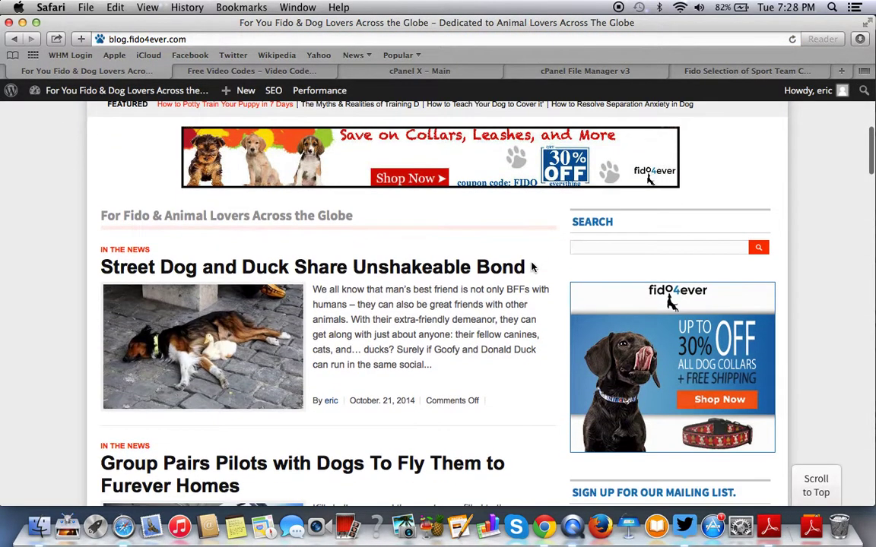
{"action": "scroll", "coordinate": [639, 411], "scroll_direction": "down", "scroll_amount": 3}
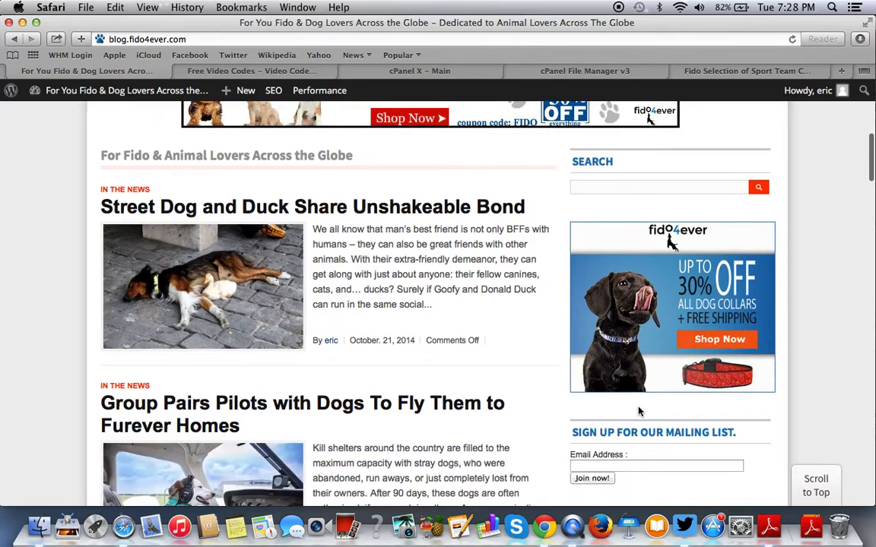
{"action": "scroll", "coordinate": [639, 411], "scroll_direction": "down", "scroll_amount": 7}
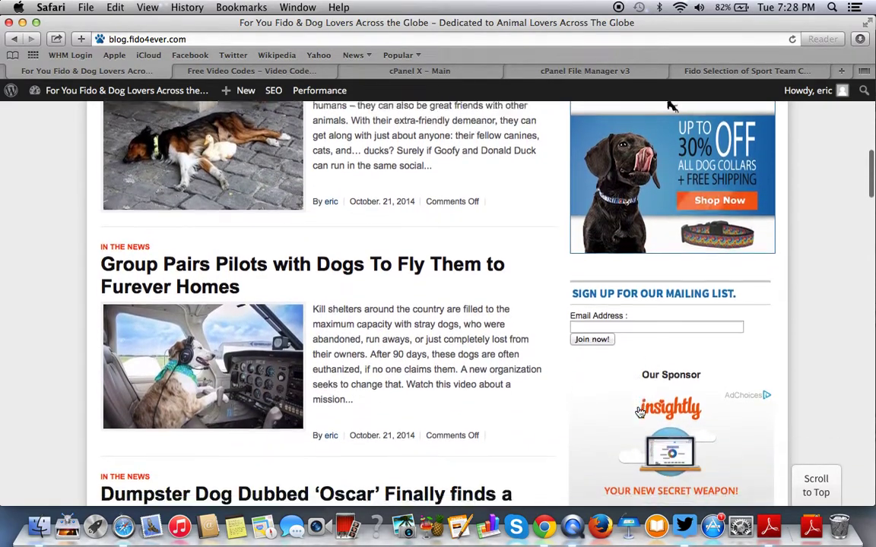
{"action": "scroll", "coordinate": [639, 411], "scroll_direction": "down", "scroll_amount": 3}
{"action": "scroll", "coordinate": [639, 411], "scroll_direction": "up", "scroll_amount": 10}
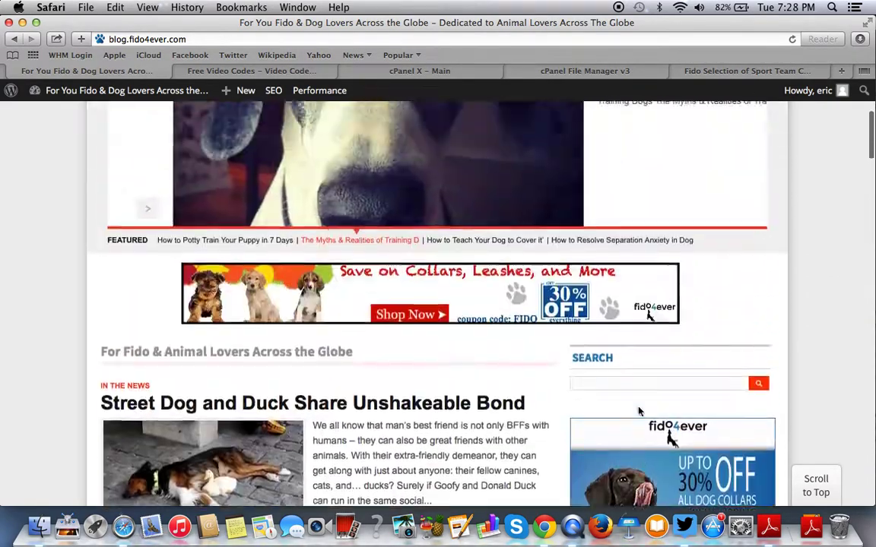
{"action": "scroll", "coordinate": [639, 411], "scroll_direction": "down", "scroll_amount": 3}
{"action": "scroll", "coordinate": [640, 412], "scroll_direction": "up", "scroll_amount": 1}
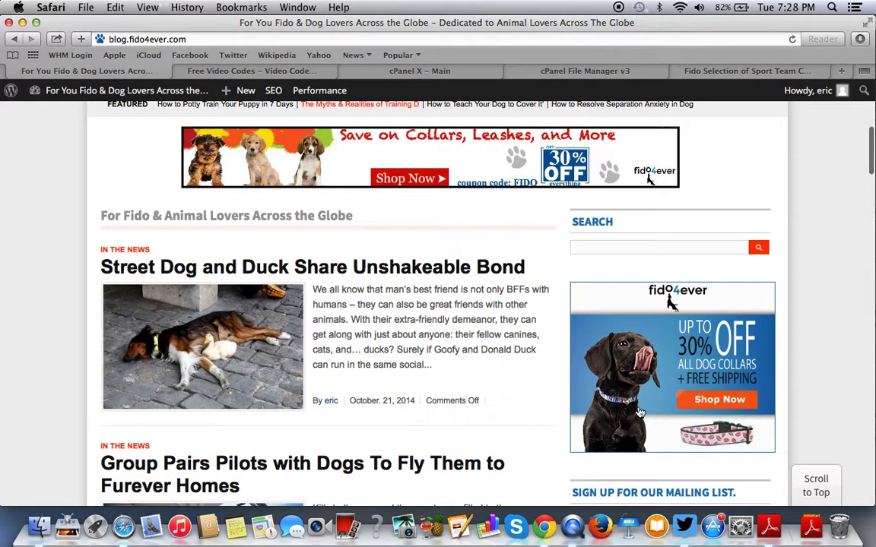
{"action": "scroll", "coordinate": [640, 411], "scroll_direction": "up", "scroll_amount": 1}
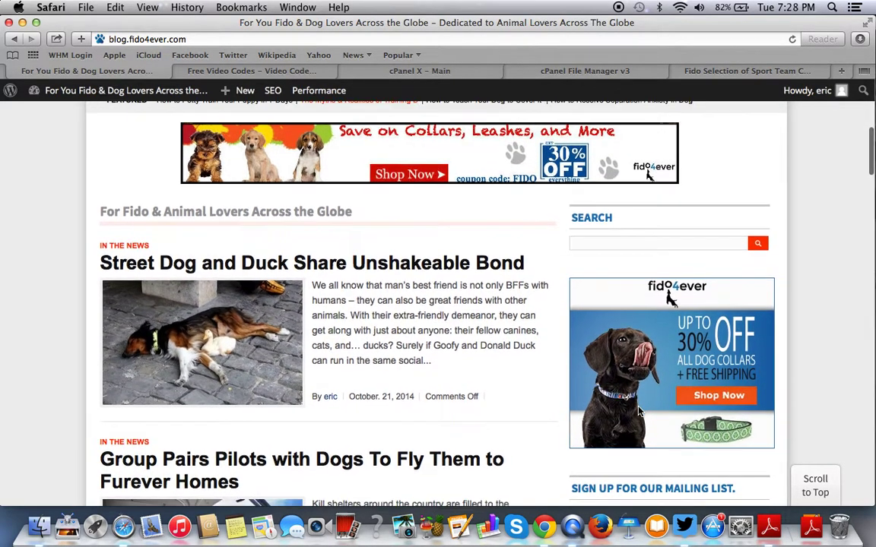
Return to the FreeVideoCoding.com Flash (SWF) code generator and scroll back to its top.
{"action": "left_click", "coordinate": [228, 70]}
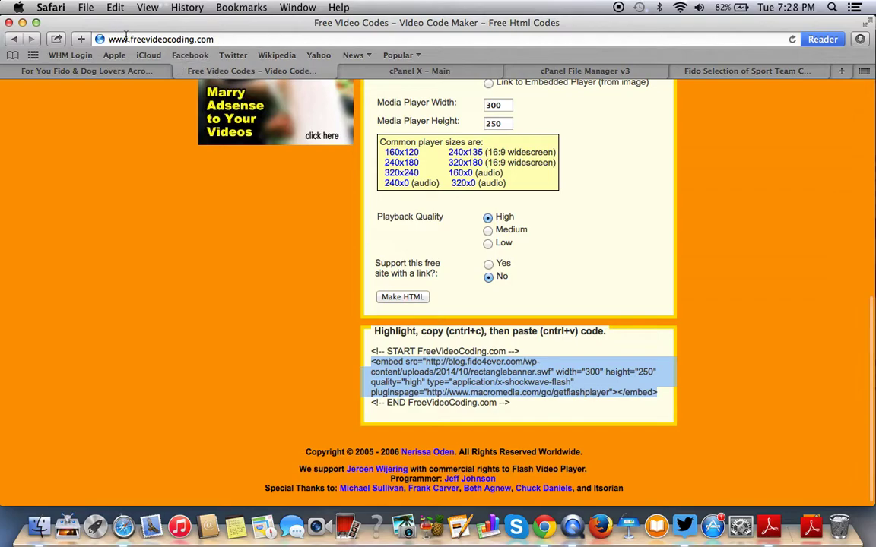
{"action": "scroll", "coordinate": [357, 236], "scroll_direction": "up", "scroll_amount": 5}
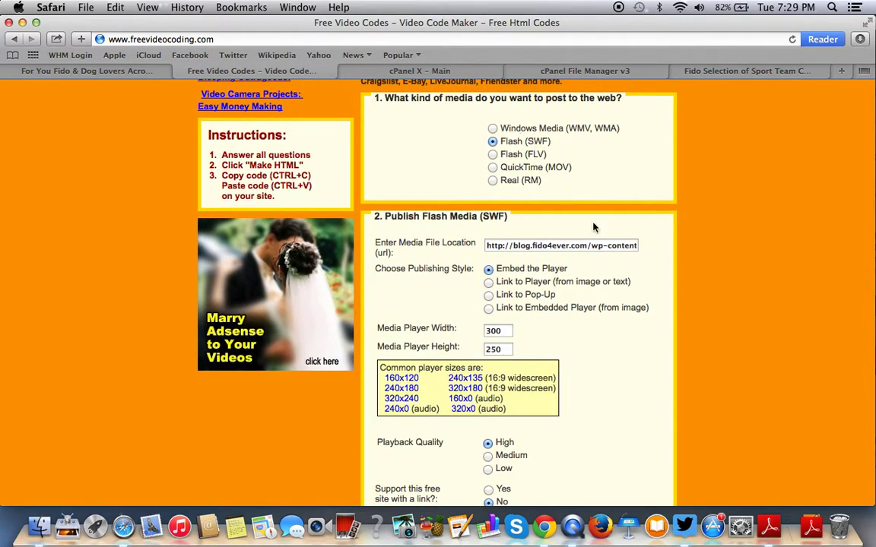
{"action": "scroll", "coordinate": [657, 295], "scroll_direction": "up", "scroll_amount": 5}
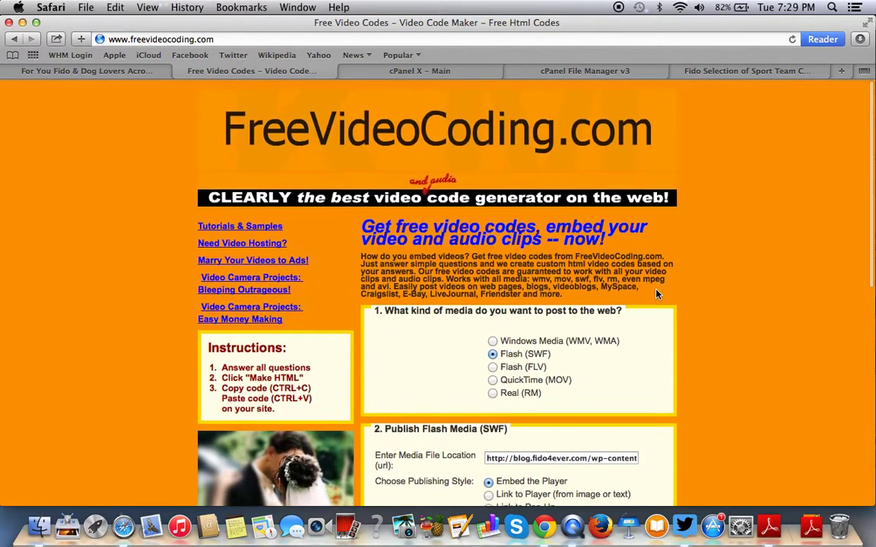